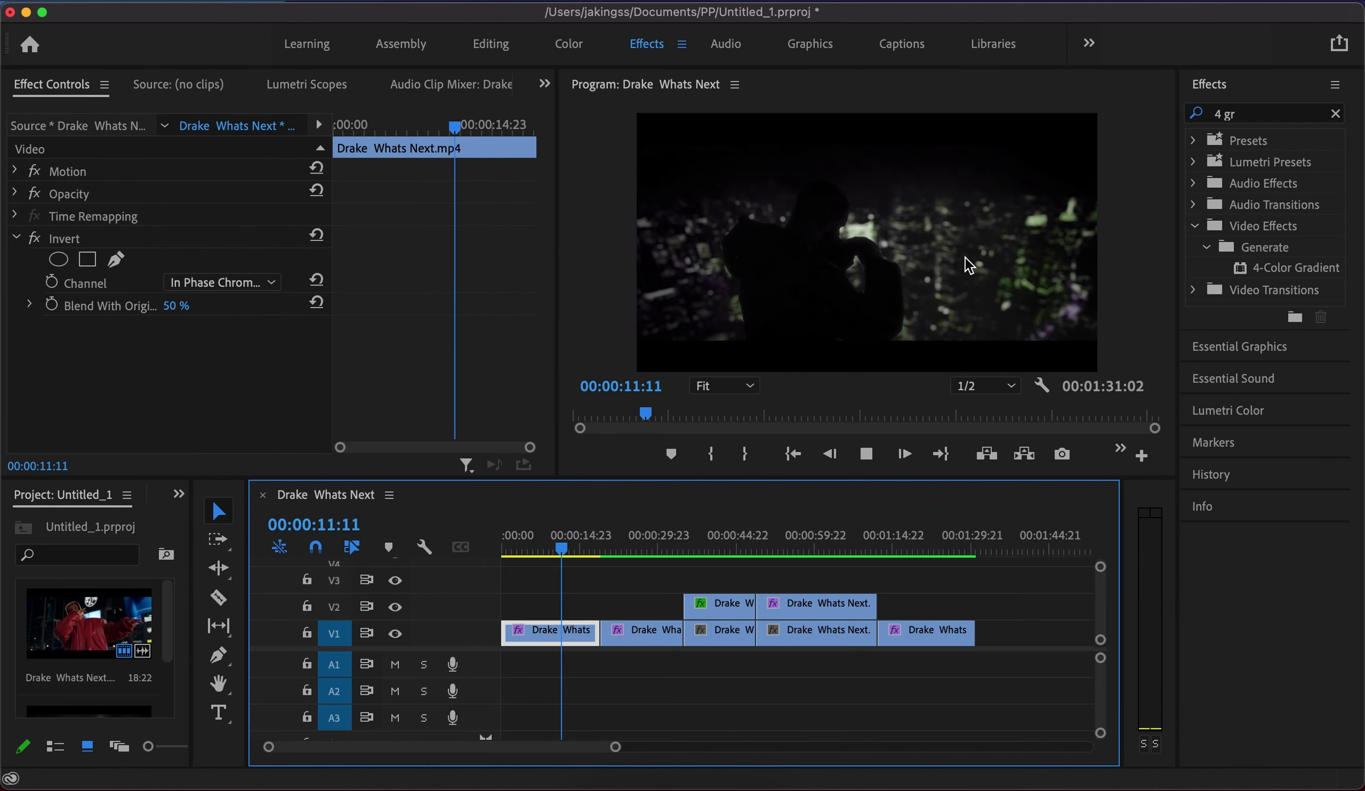
# Step: Preview the Invert effect by playing the first clip on V1
pyautogui.press('space')
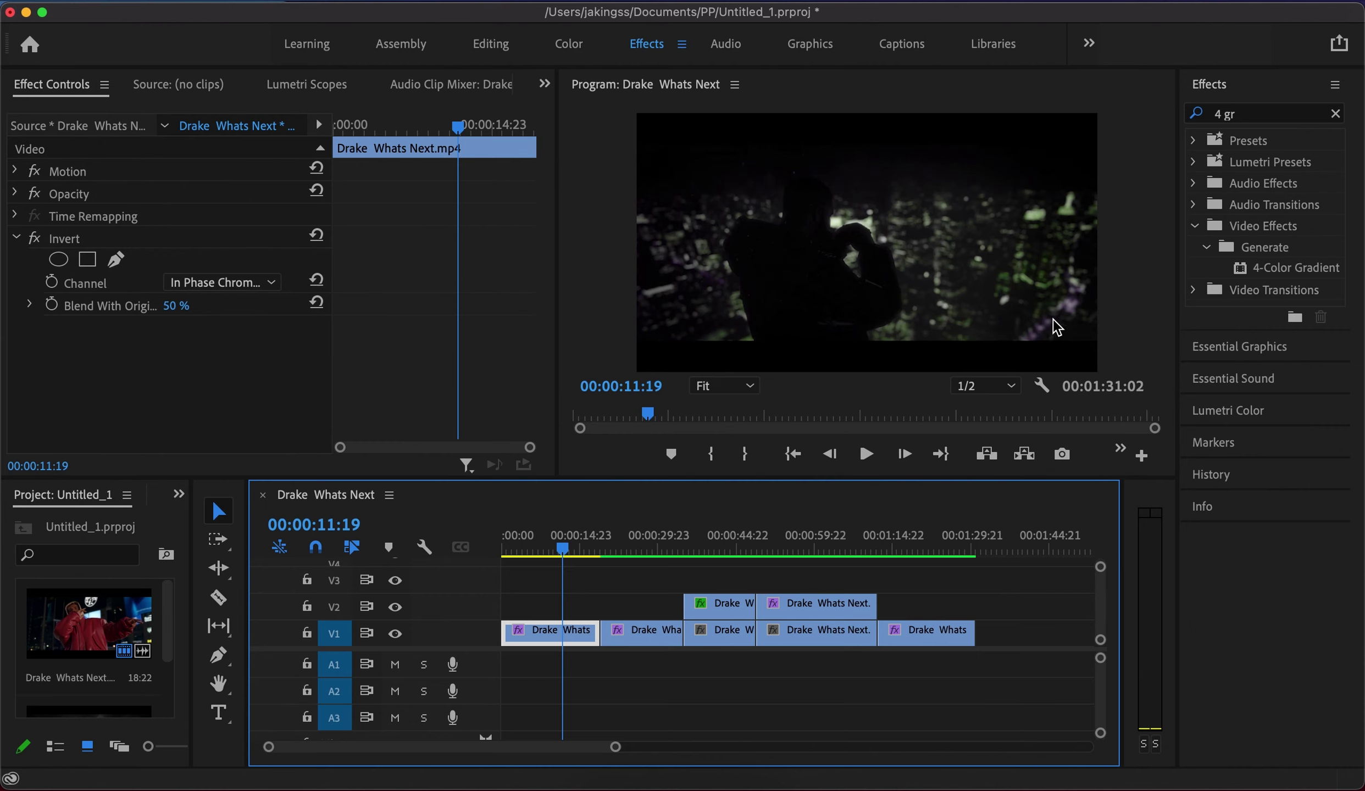
pyautogui.press('space')
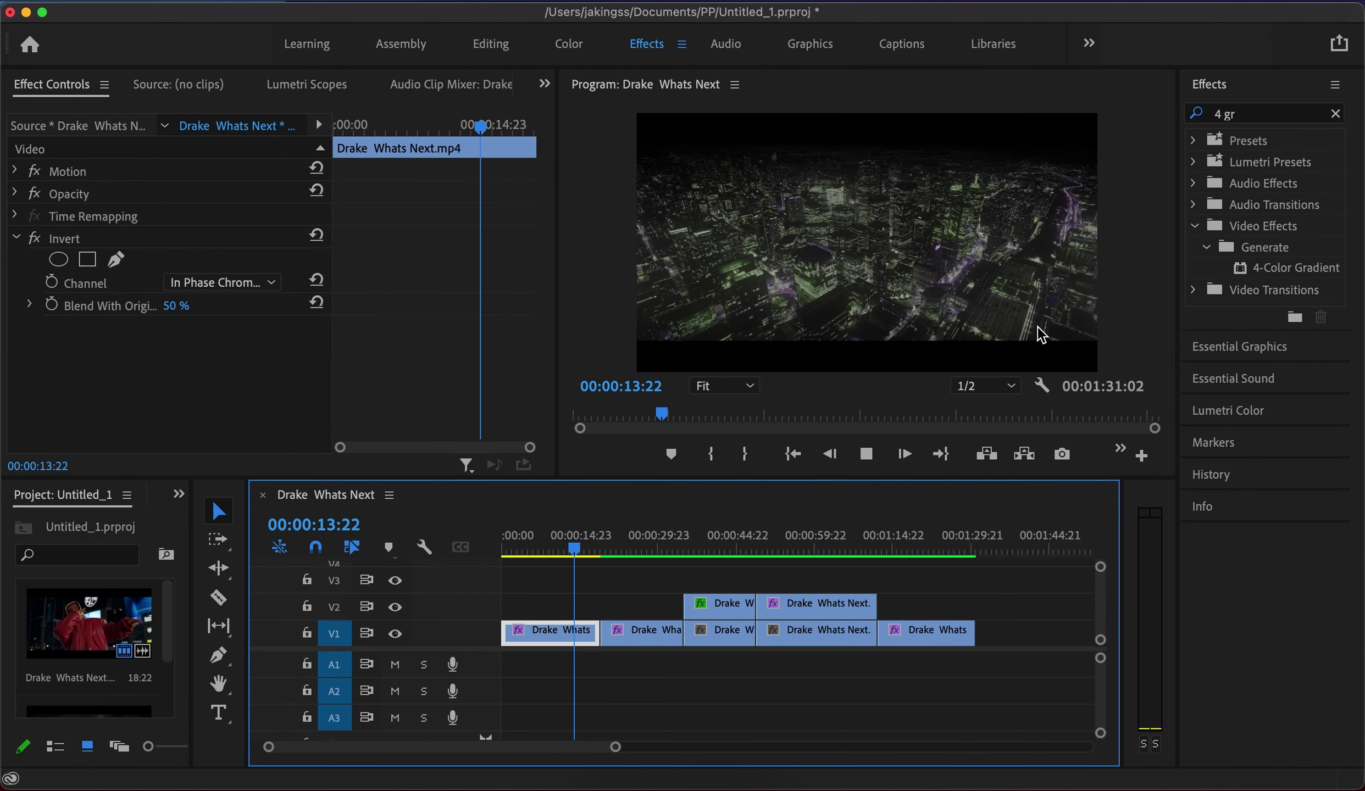
pyautogui.press('space')
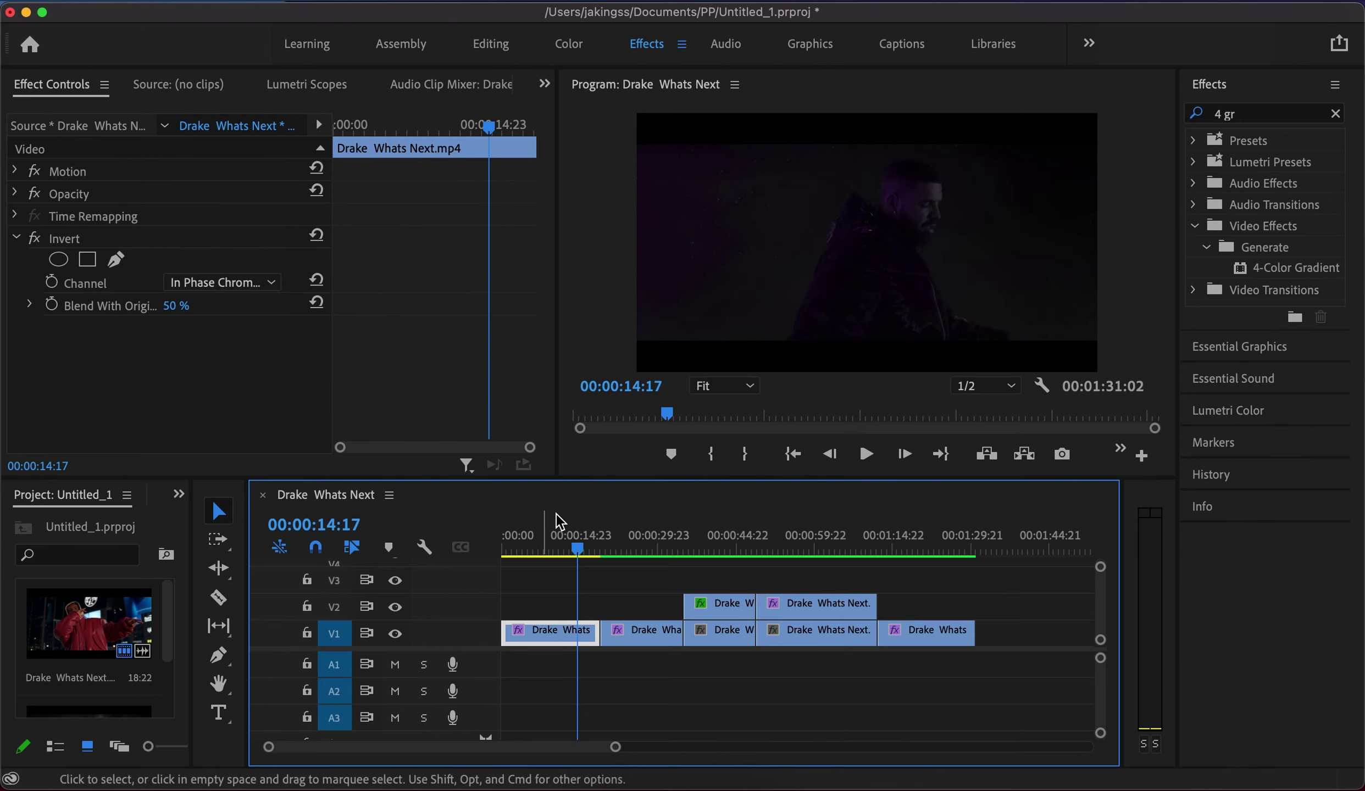
# Step: Search the effects library for "invert"
pyautogui.click(1253, 124)
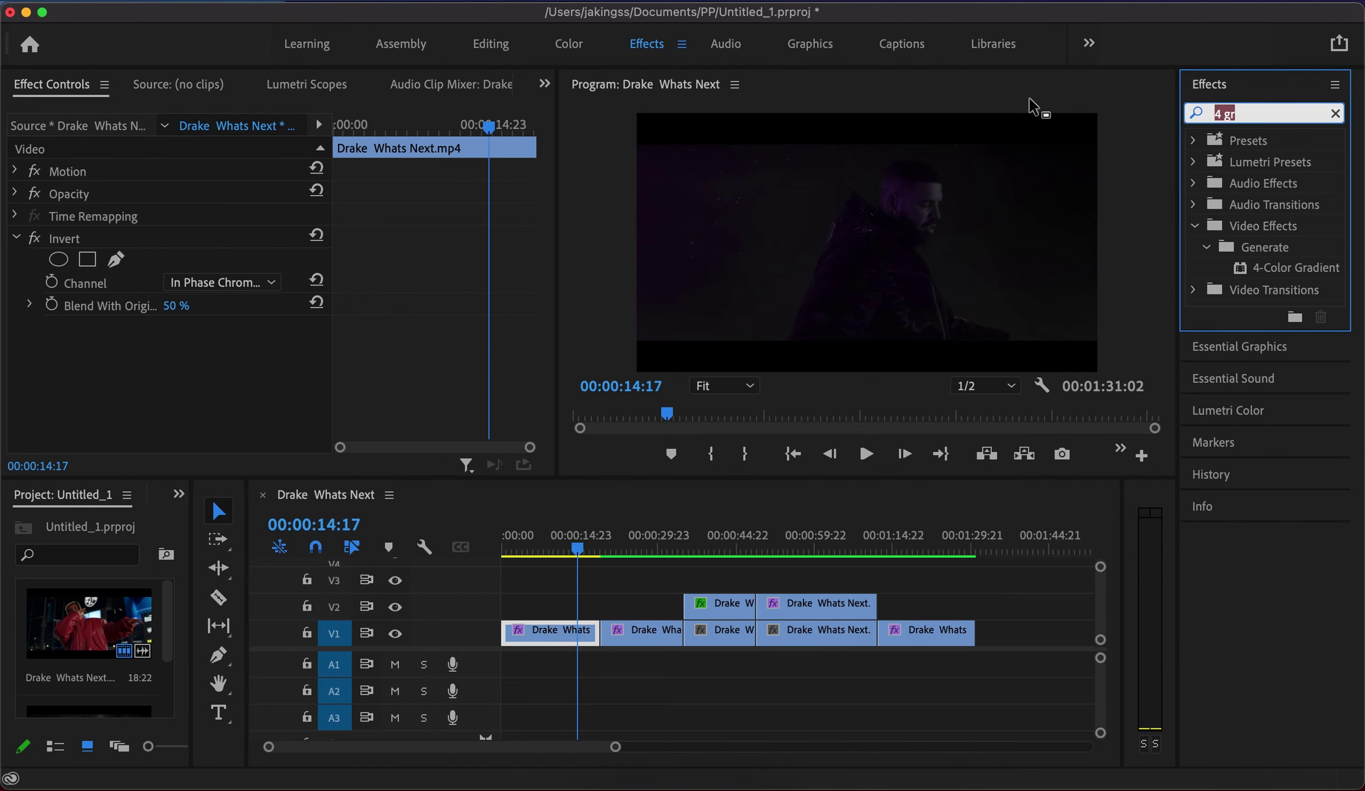
pyautogui.press('BackSpace')
pyautogui.press('BackSpace')
pyautogui.press('BackSpace')
pyautogui.press('BackSpace')
pyautogui.write('invert')
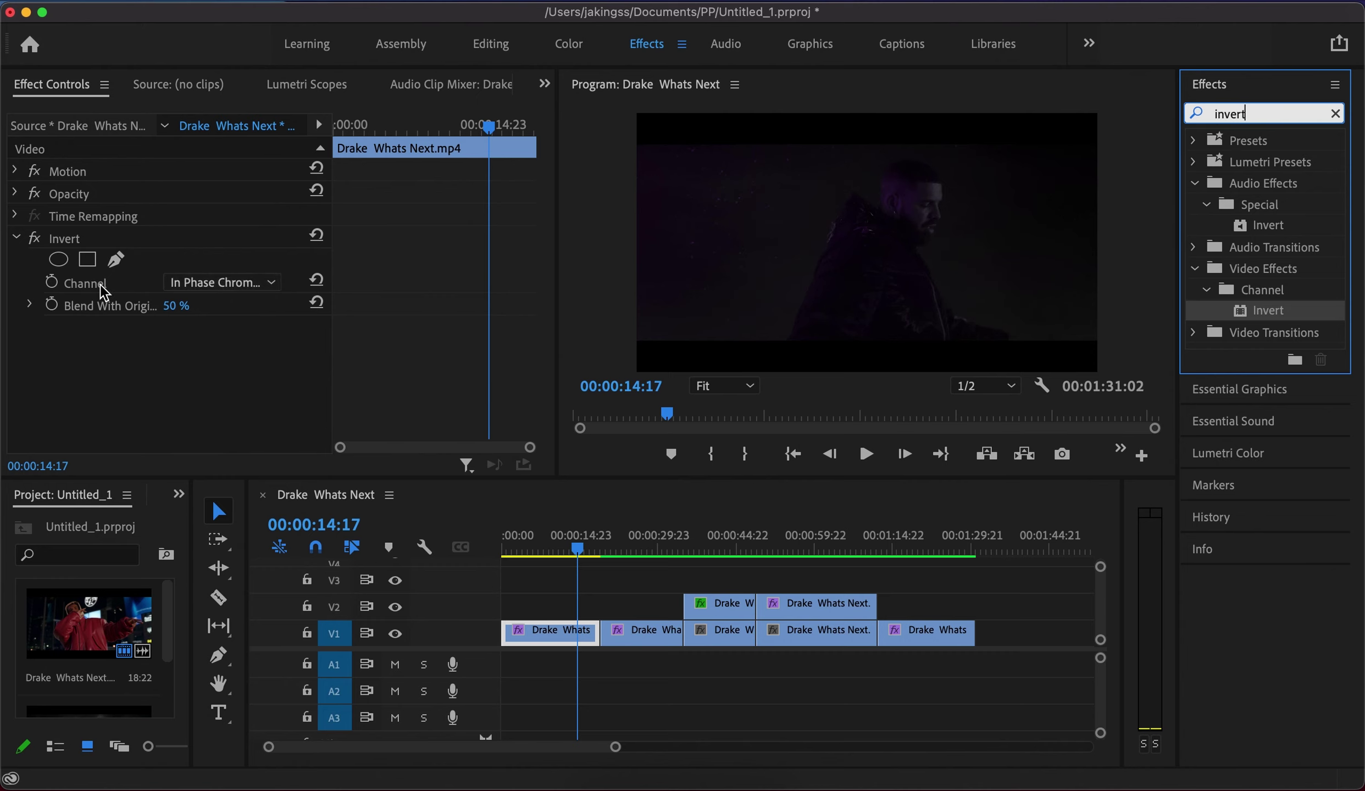
# Step: Review the Invert effect's Channel options, keep In Phase Chrominance, and play the first clip from about 5 seconds
pyautogui.click(195, 287)
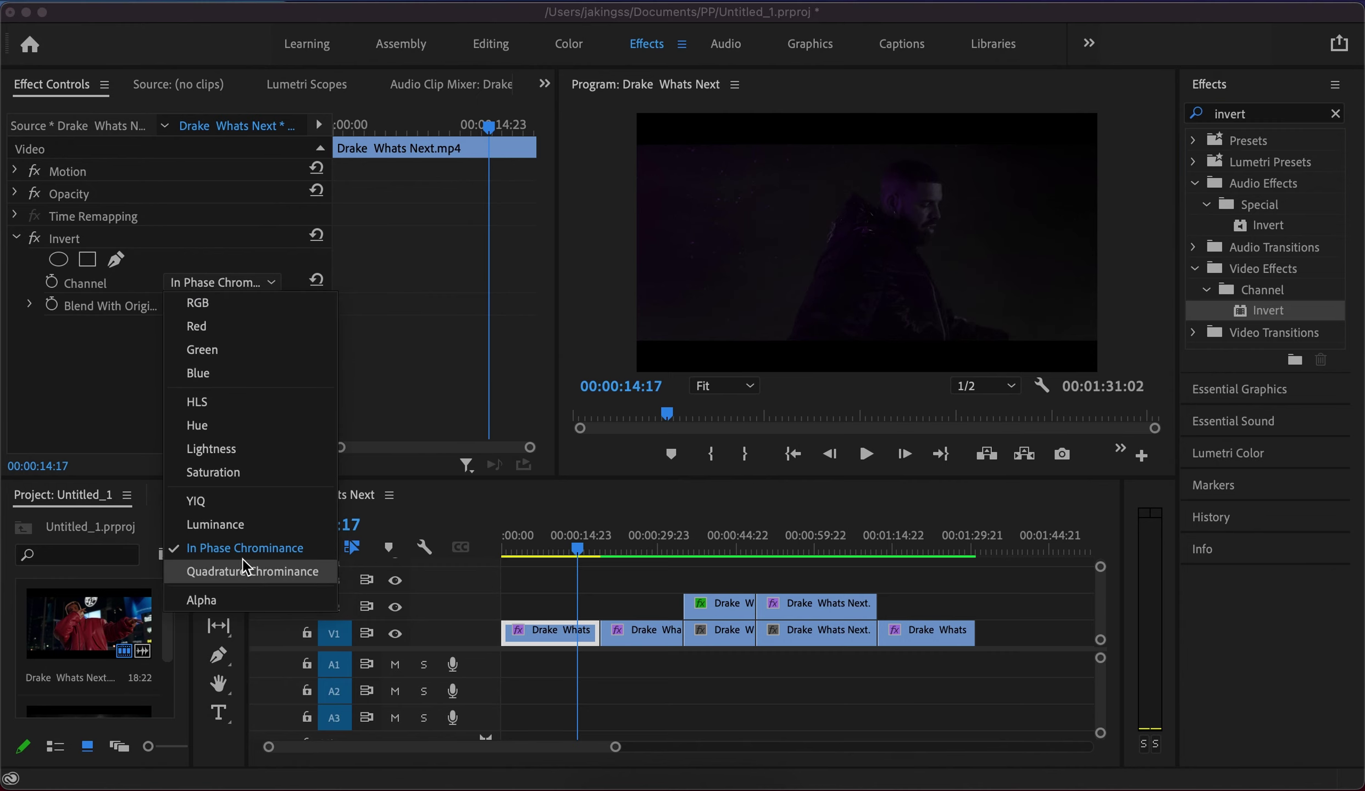
pyautogui.click(220, 286)
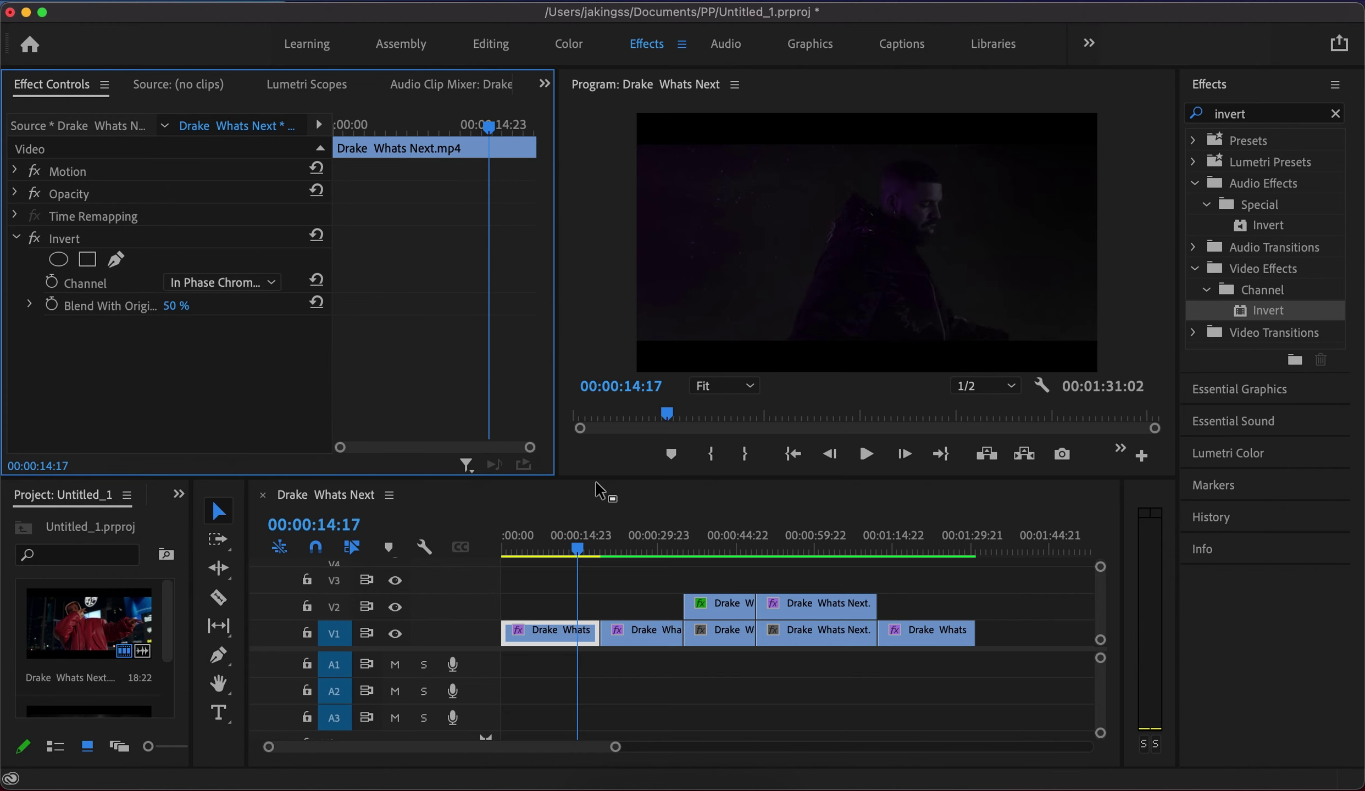
pyautogui.click(527, 547)
pyautogui.press('space')
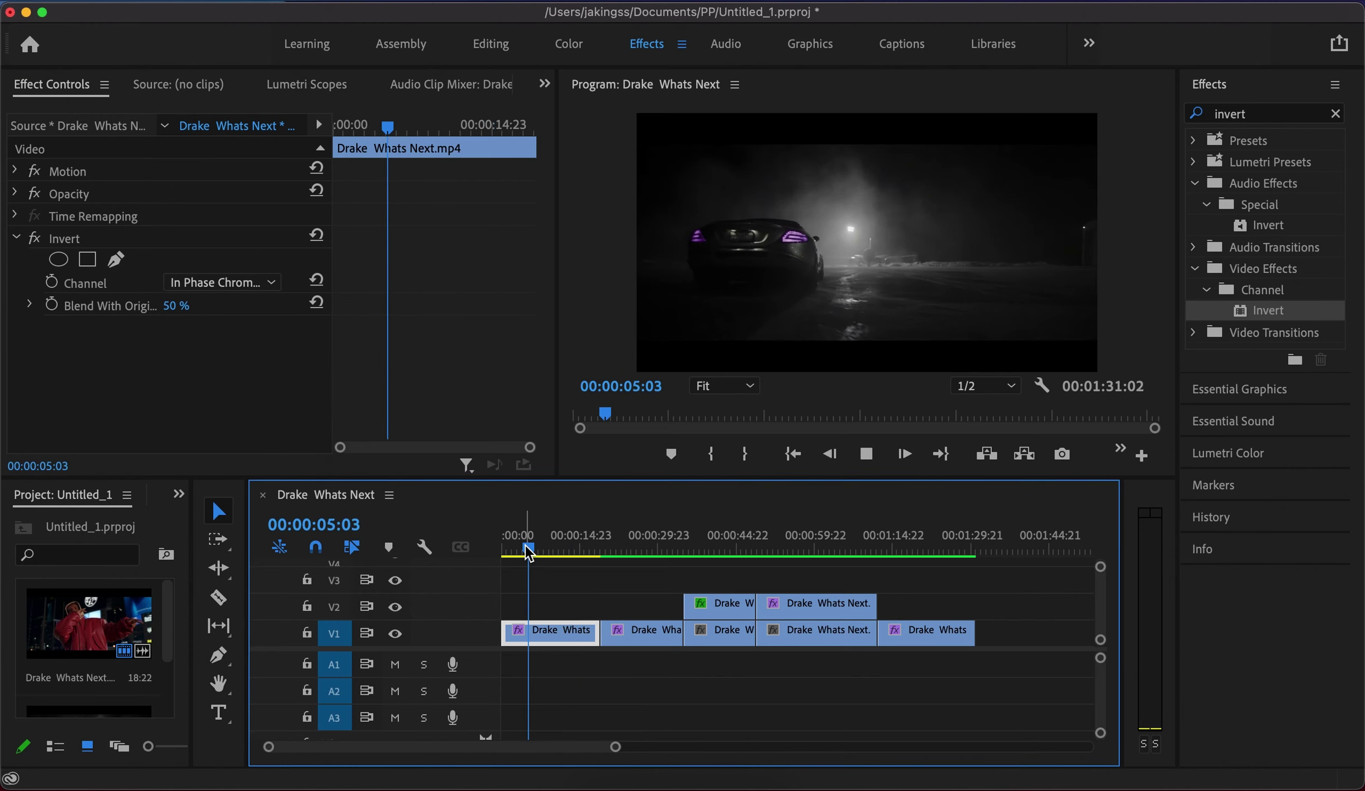
pyautogui.press('space')
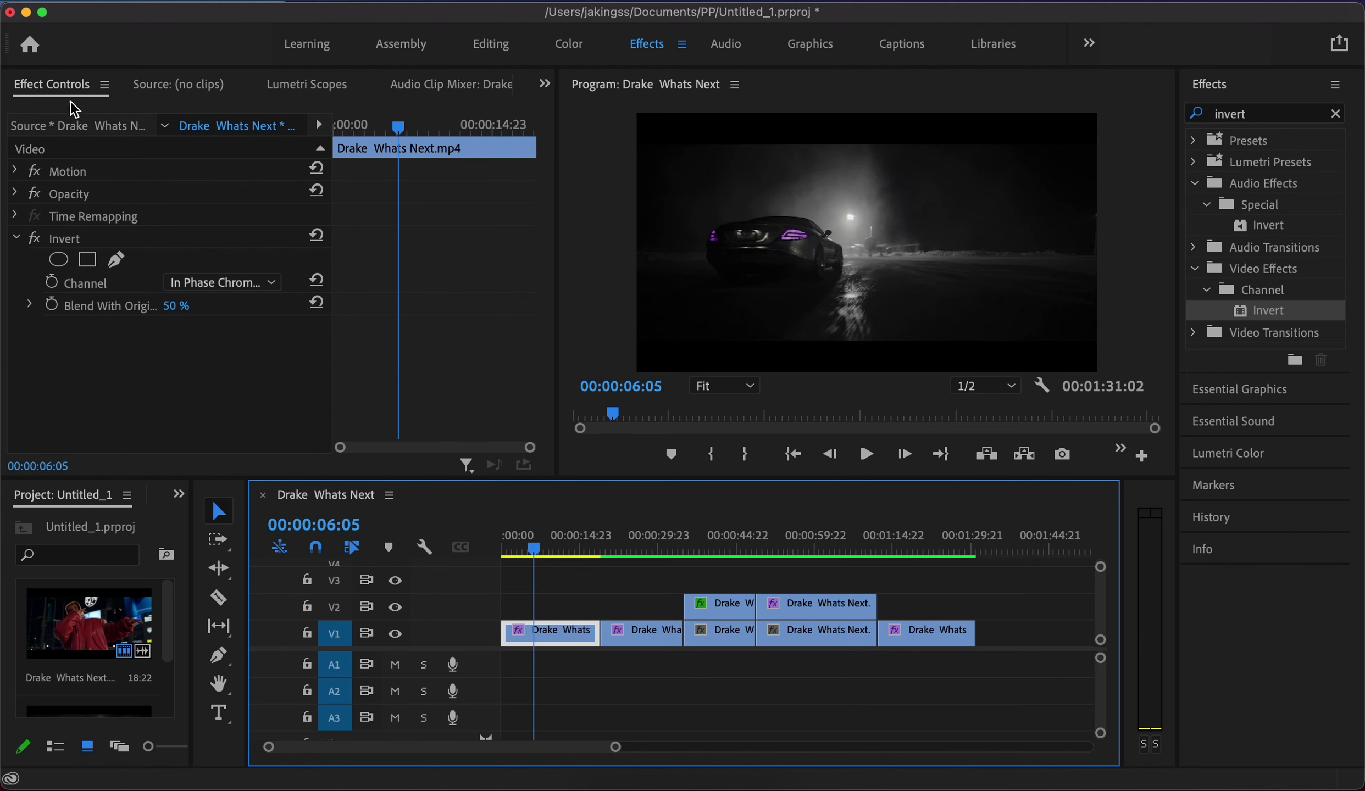
# Step: Turn off the Invert effect on the first clip and play the footage to compare it with the original colors
pyautogui.click(33, 241)
pyautogui.press('space')
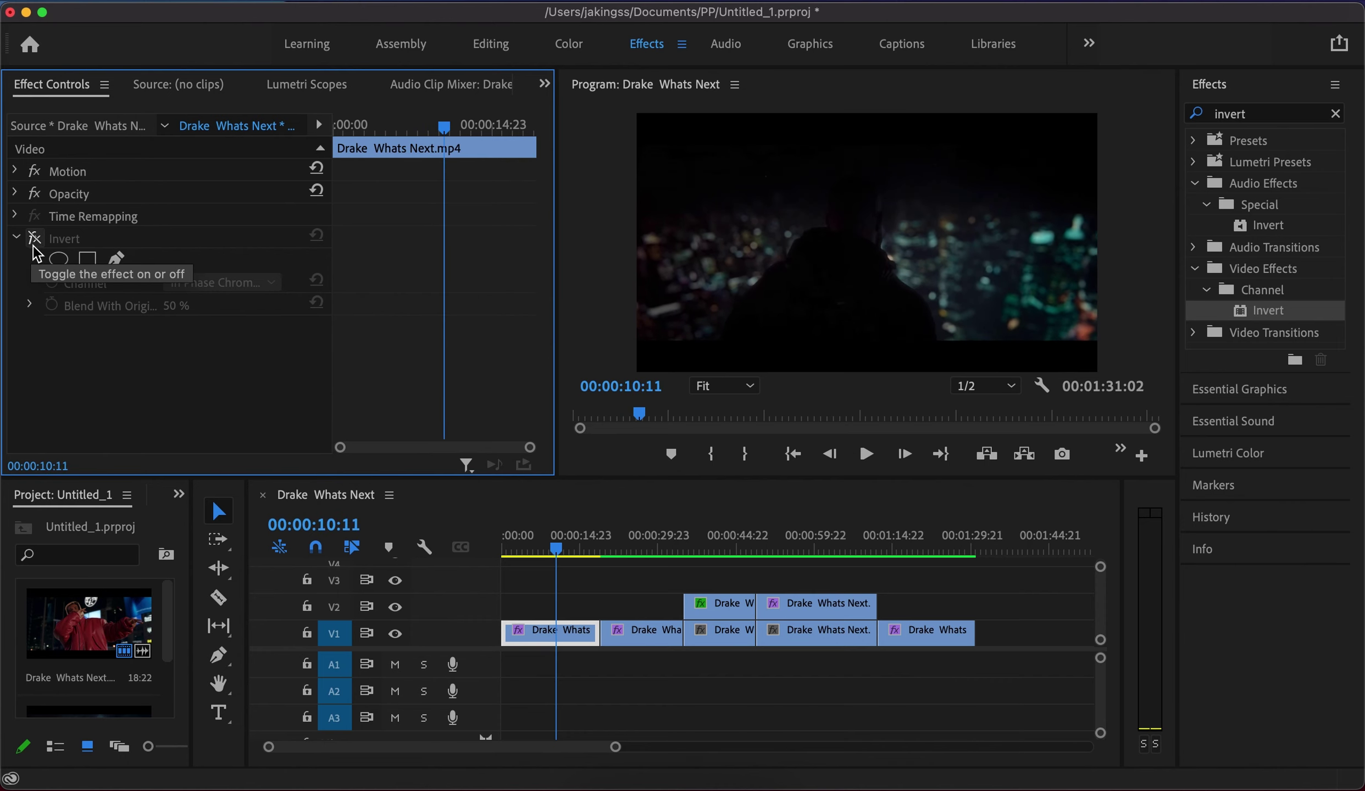
pyautogui.press('space')
pyautogui.press('space')
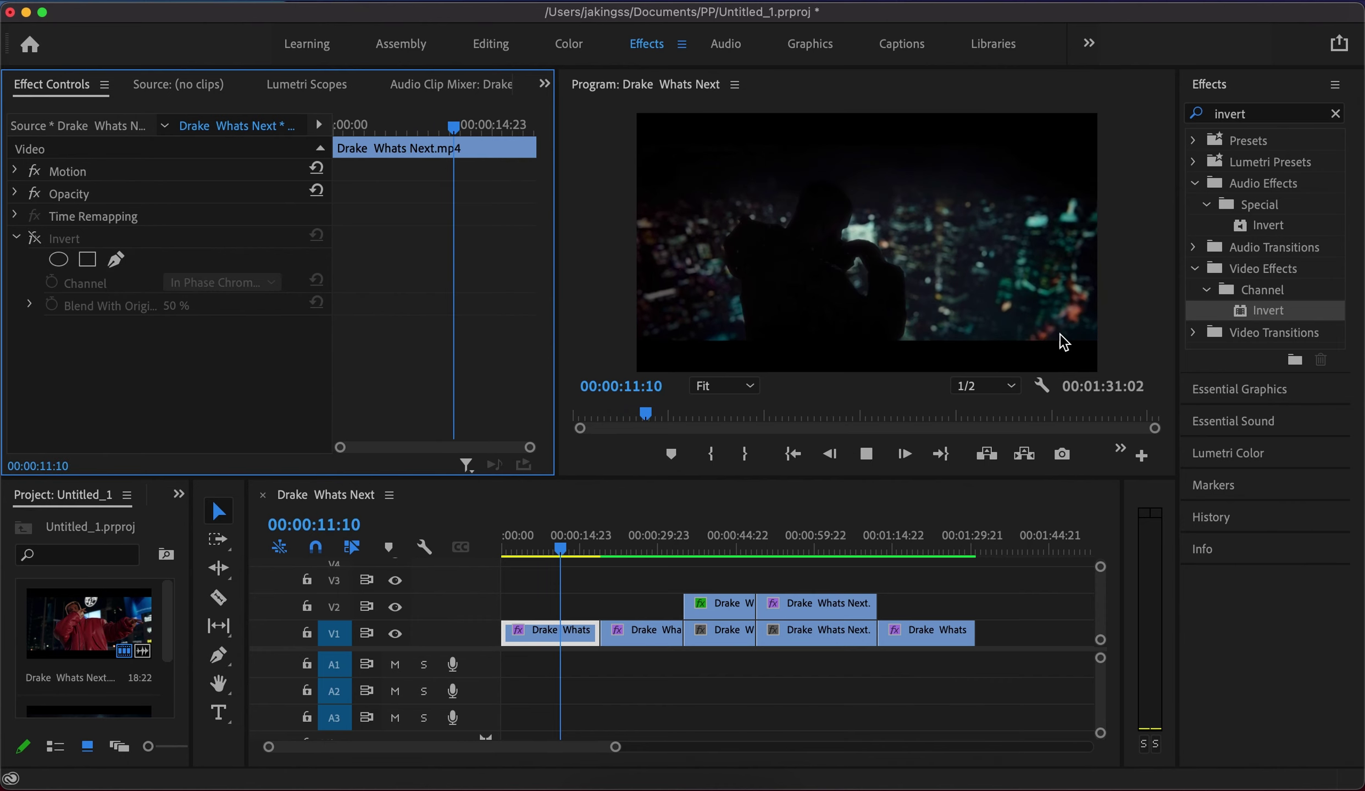
pyautogui.press('space')
pyautogui.press('Left')
pyautogui.press('Left')
pyautogui.press('Left')
pyautogui.press('Left')
pyautogui.press('Left')
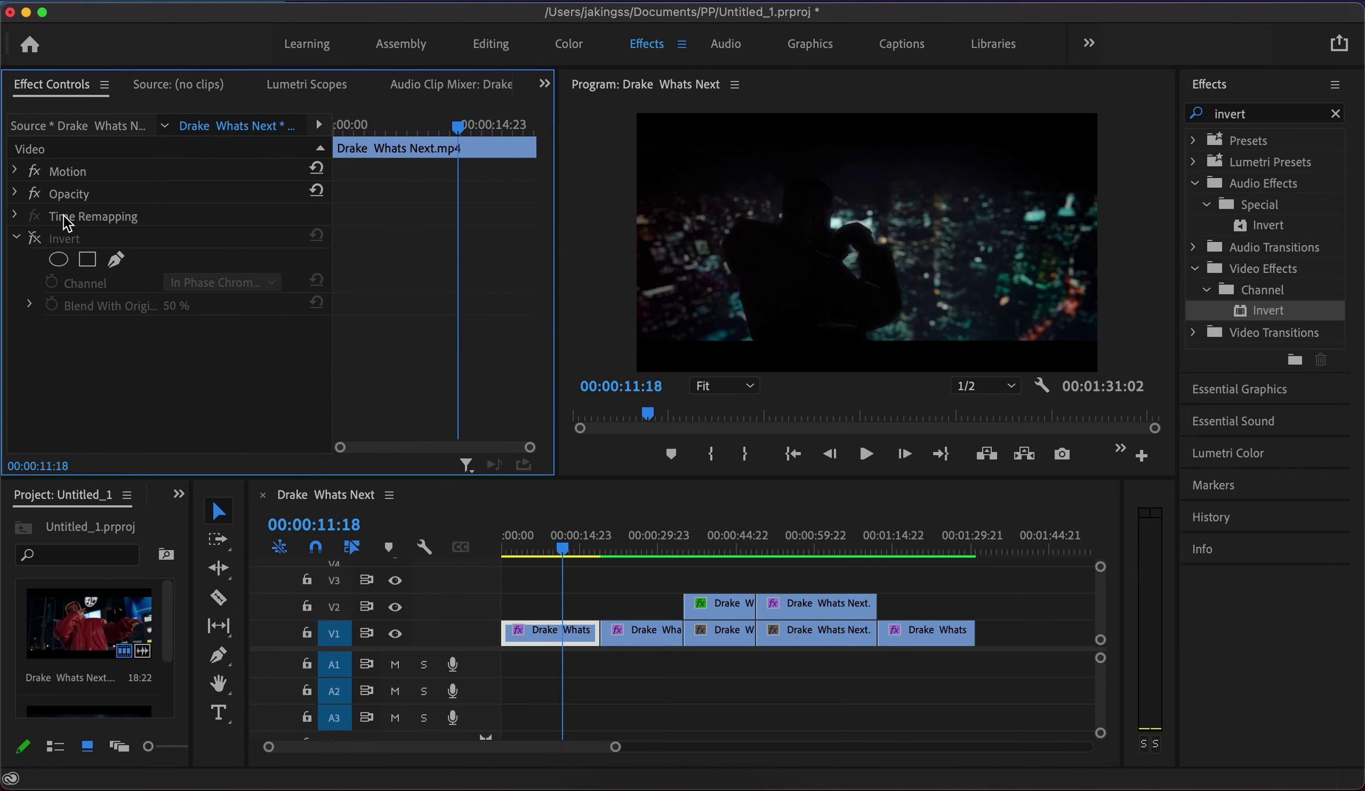
# Step: Turn the first clip's Invert effect back on and replay the car shot from about 5 seconds
pyautogui.click(34, 238)
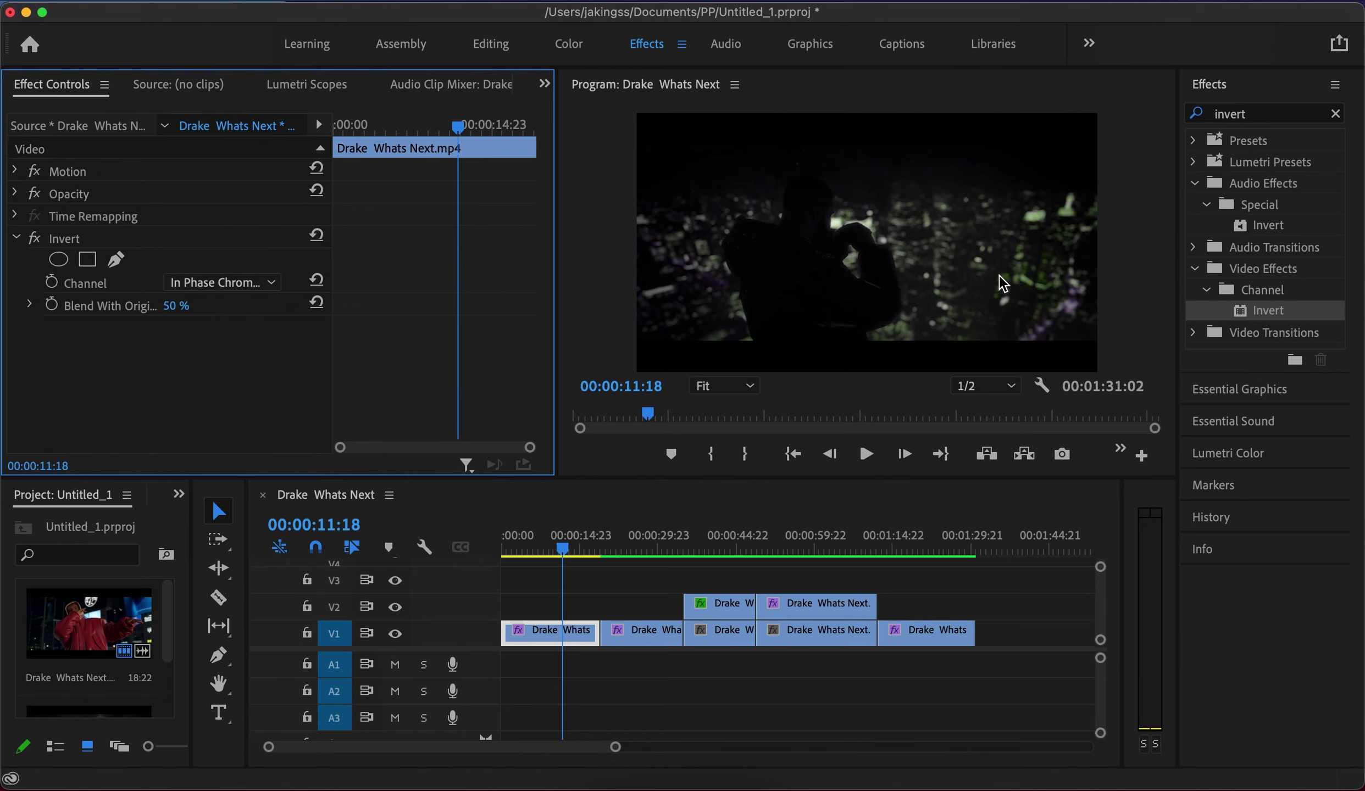
pyautogui.click(533, 547)
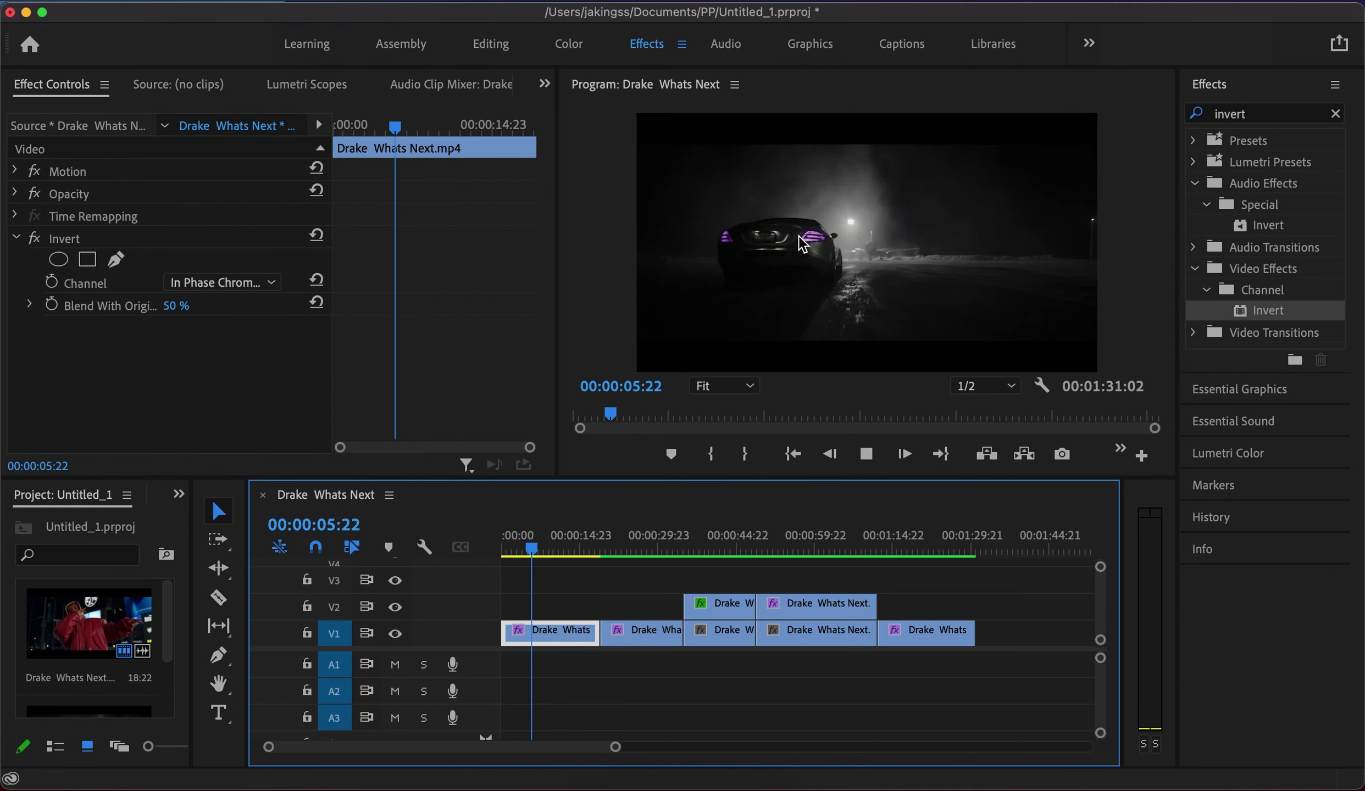
pyautogui.press('space')
pyautogui.press('space')
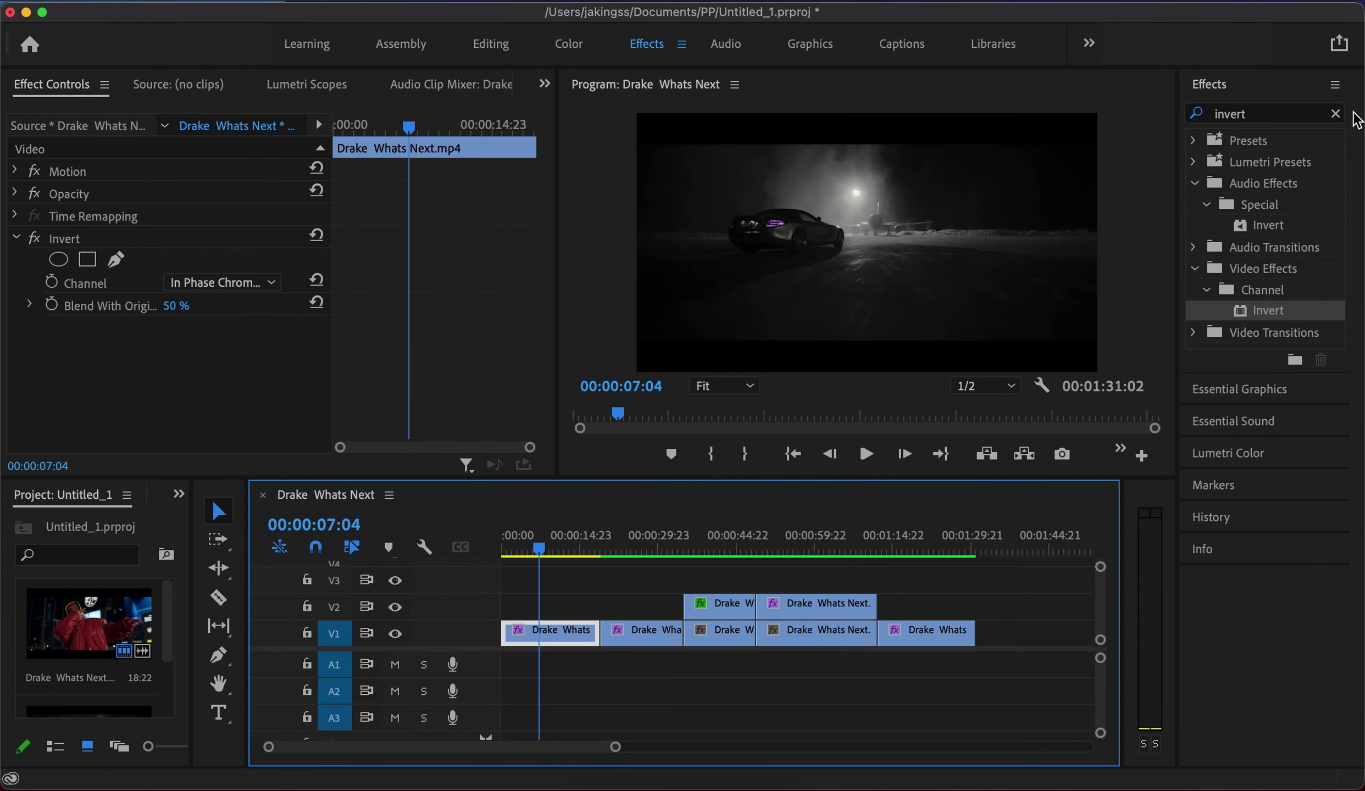
# Step: Replace the effects search with "paint bucket"
pyautogui.click(1335, 113)
pyautogui.click(1270, 119)
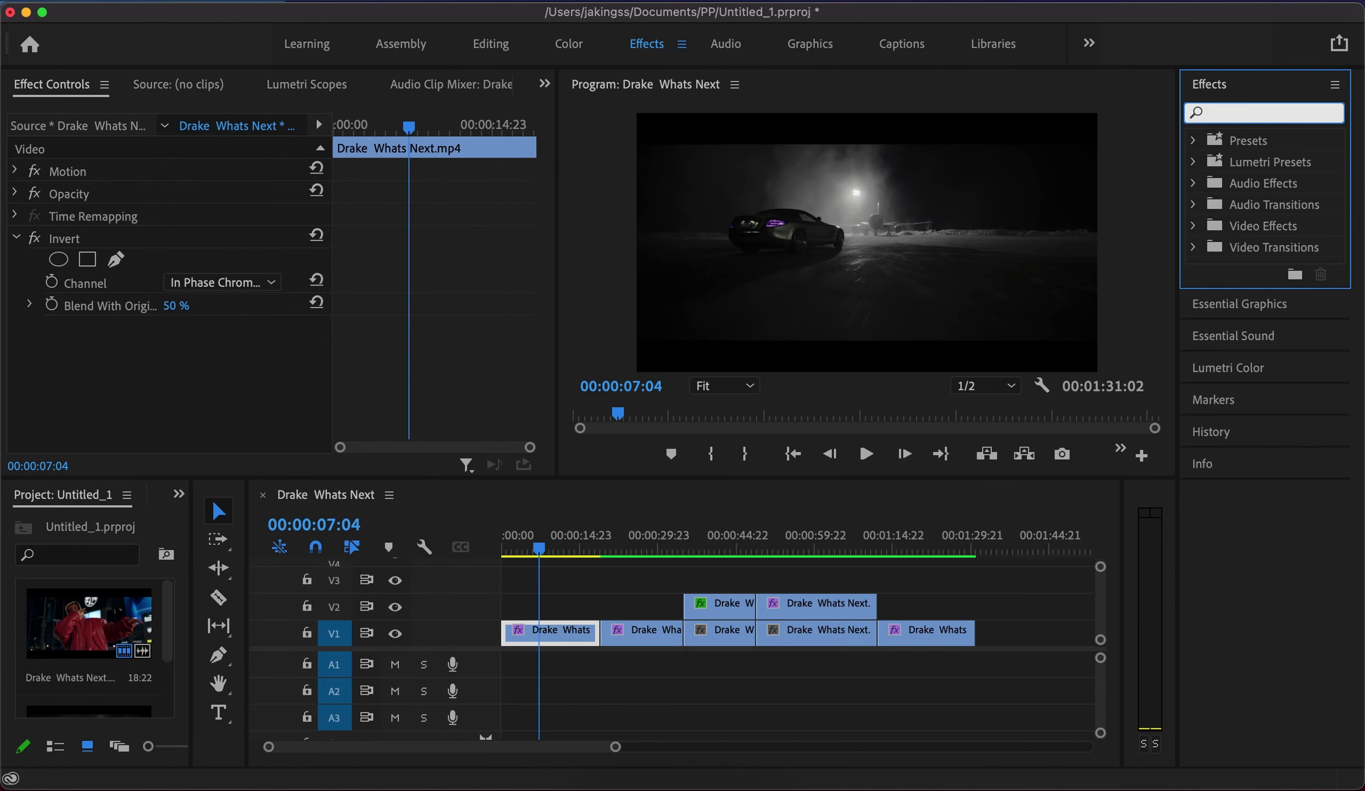
pyautogui.write('paint bucket')
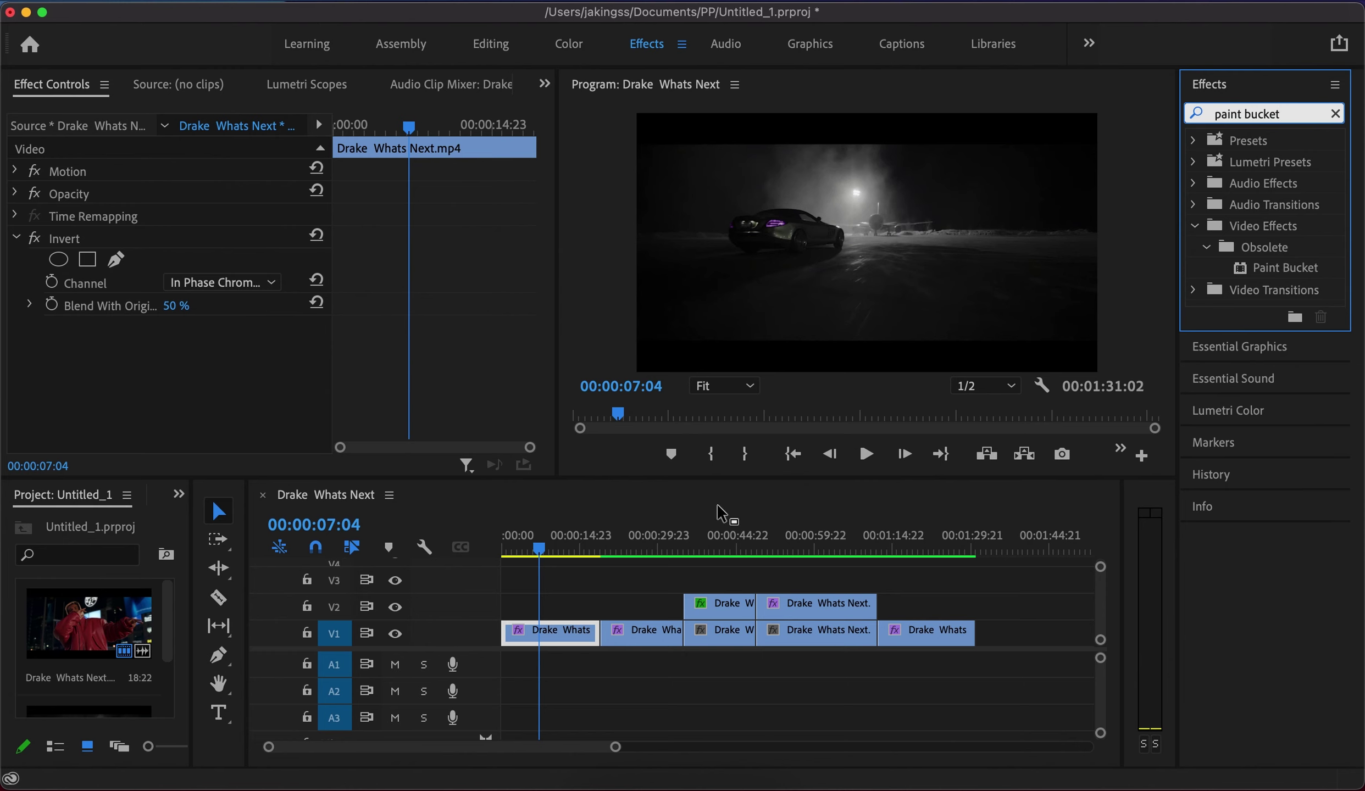
# Step: Preview the second clip on V1 by playing it from near its start
pyautogui.click(609, 550)
pyautogui.moveTo(608, 543); pyautogui.dragTo(600, 544)
pyautogui.press('space')
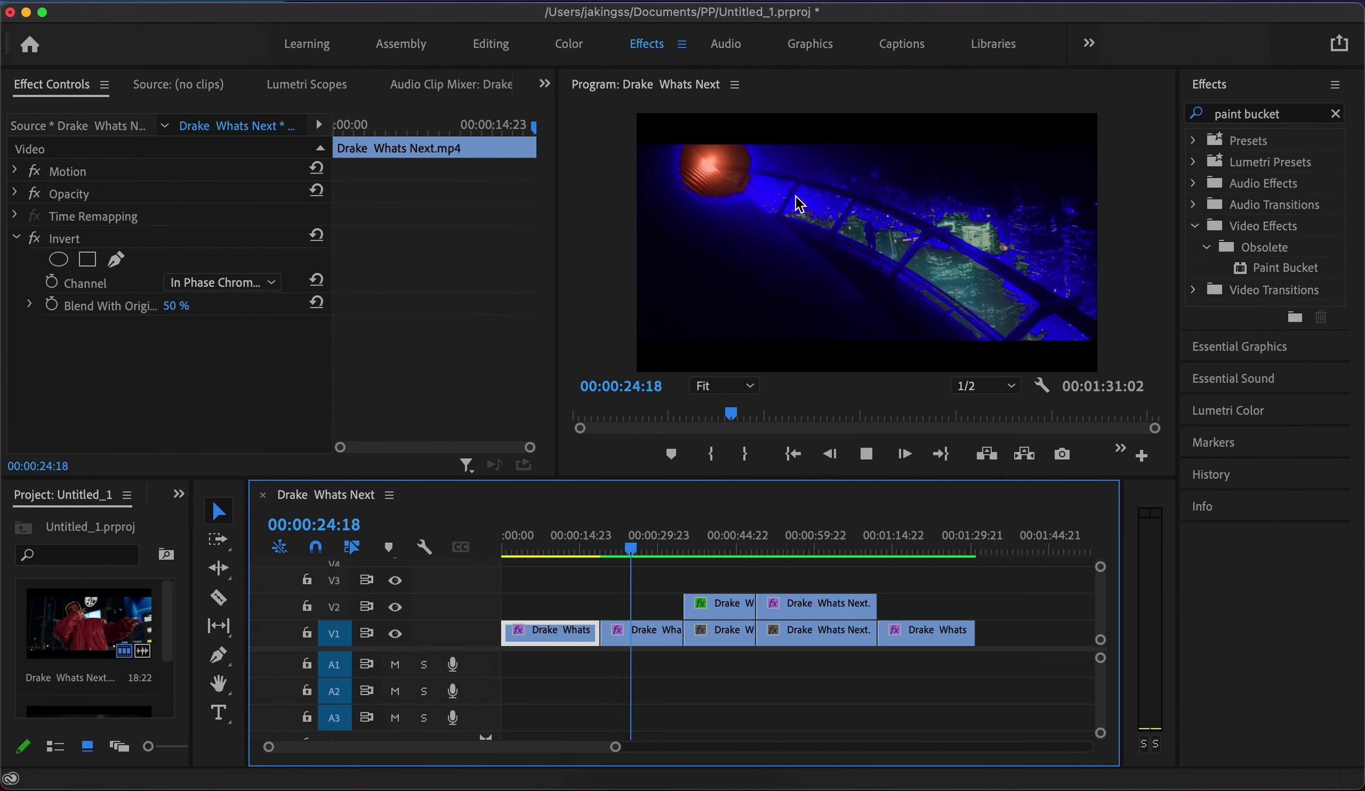
pyautogui.press('space')
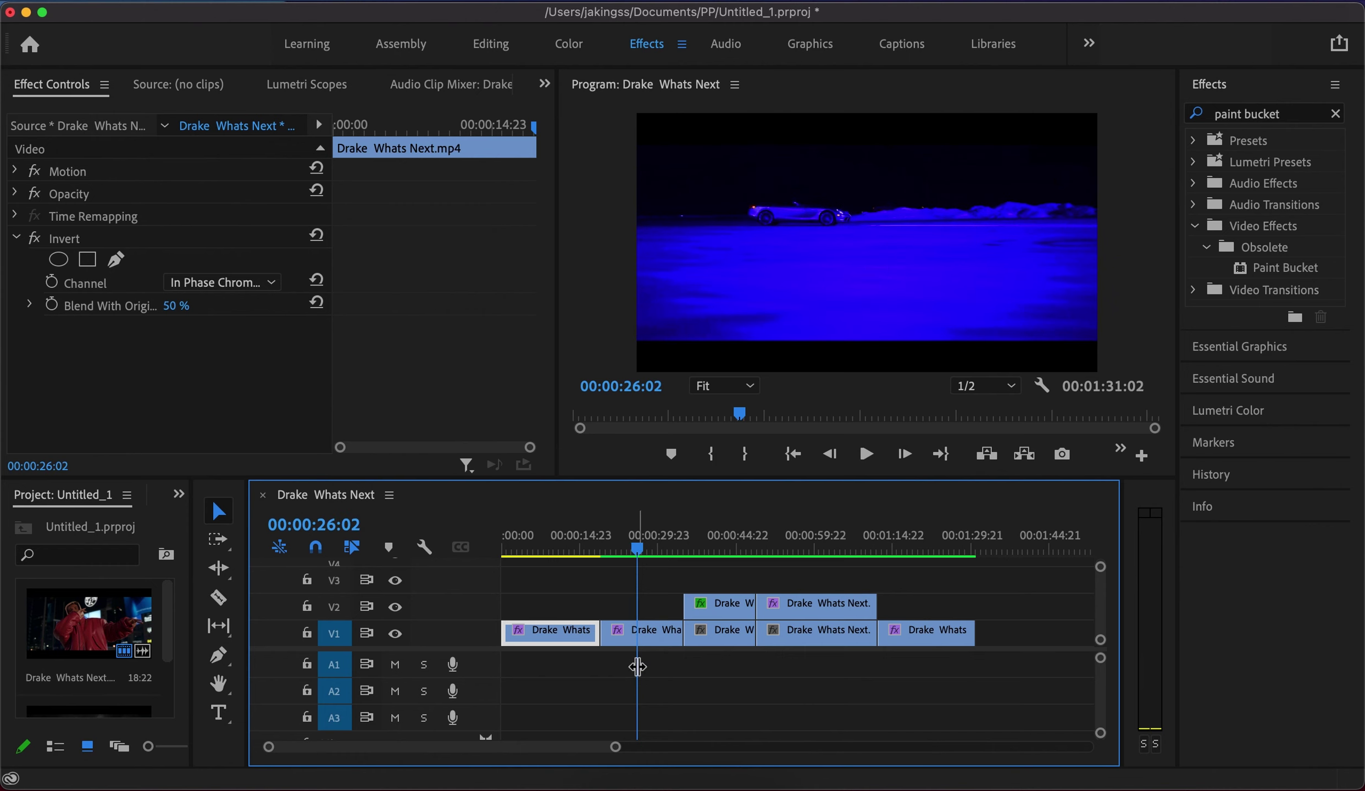
# Step: Change the Paint Bucket fill color of the second clip to bright green
pyautogui.click(666, 632)
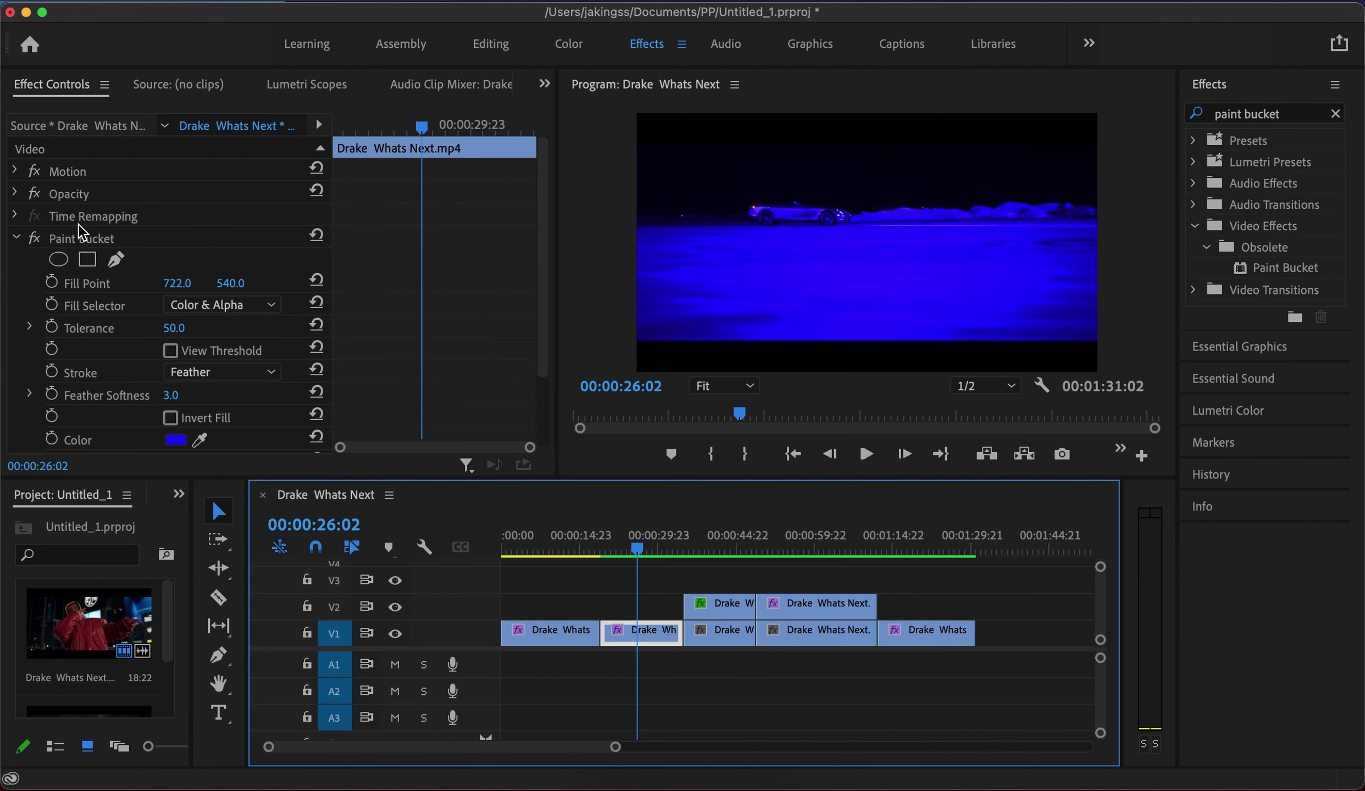
pyautogui.scroll(-2, 101, 242)
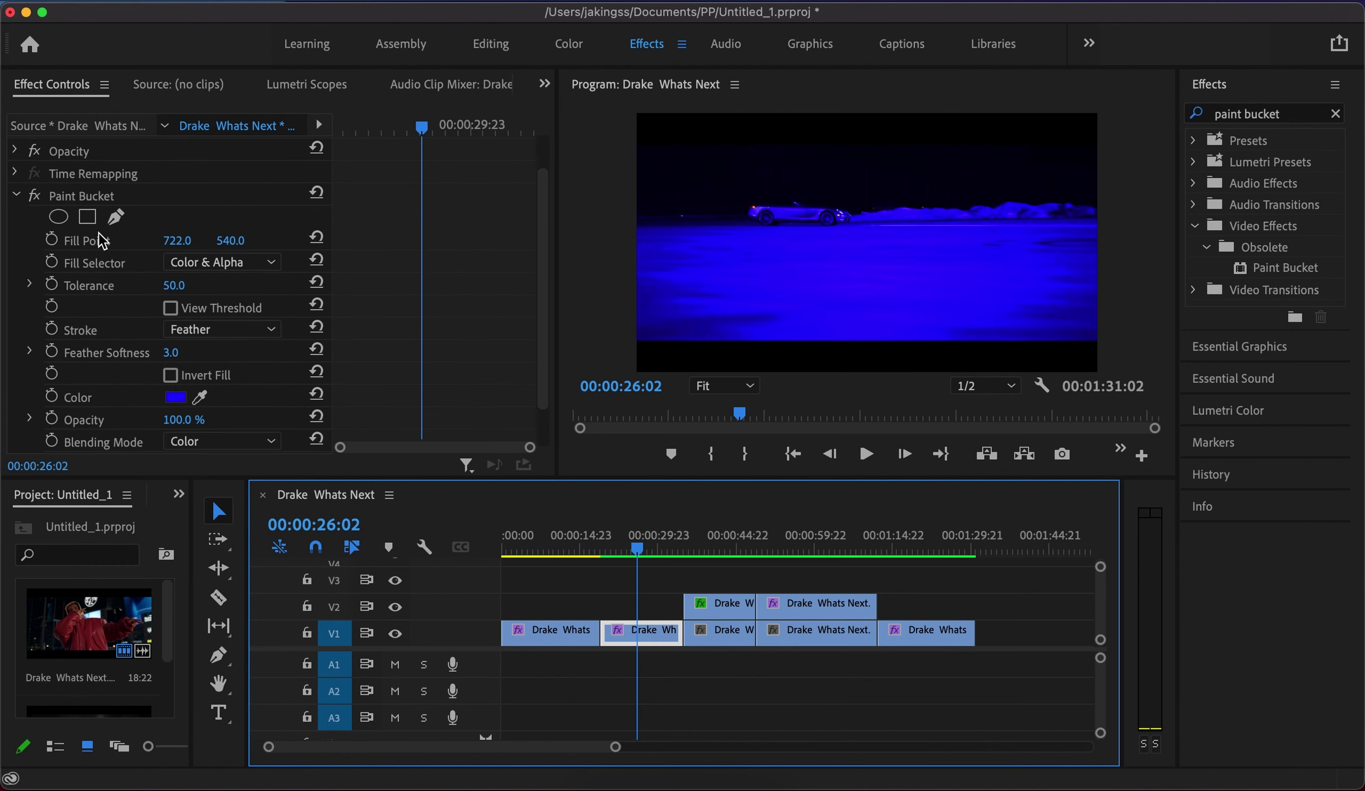
pyautogui.click(176, 396)
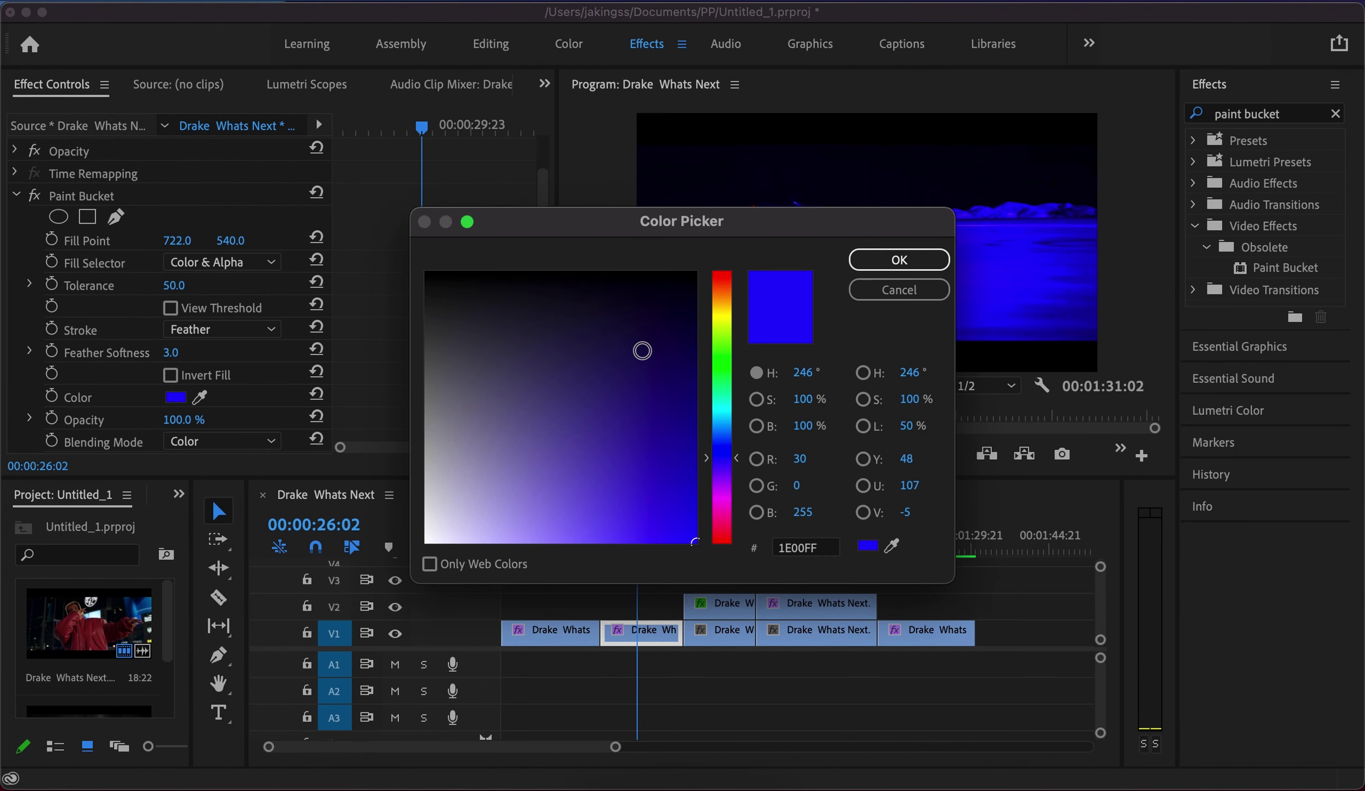
pyautogui.click(719, 365)
pyautogui.moveTo(668, 332)
pyautogui.mouseDown()
pyautogui.moveTo(738, 279)
pyautogui.moveTo(661, 345)
pyautogui.moveTo(714, 517)
pyautogui.mouseUp()
pyautogui.click(890, 264)
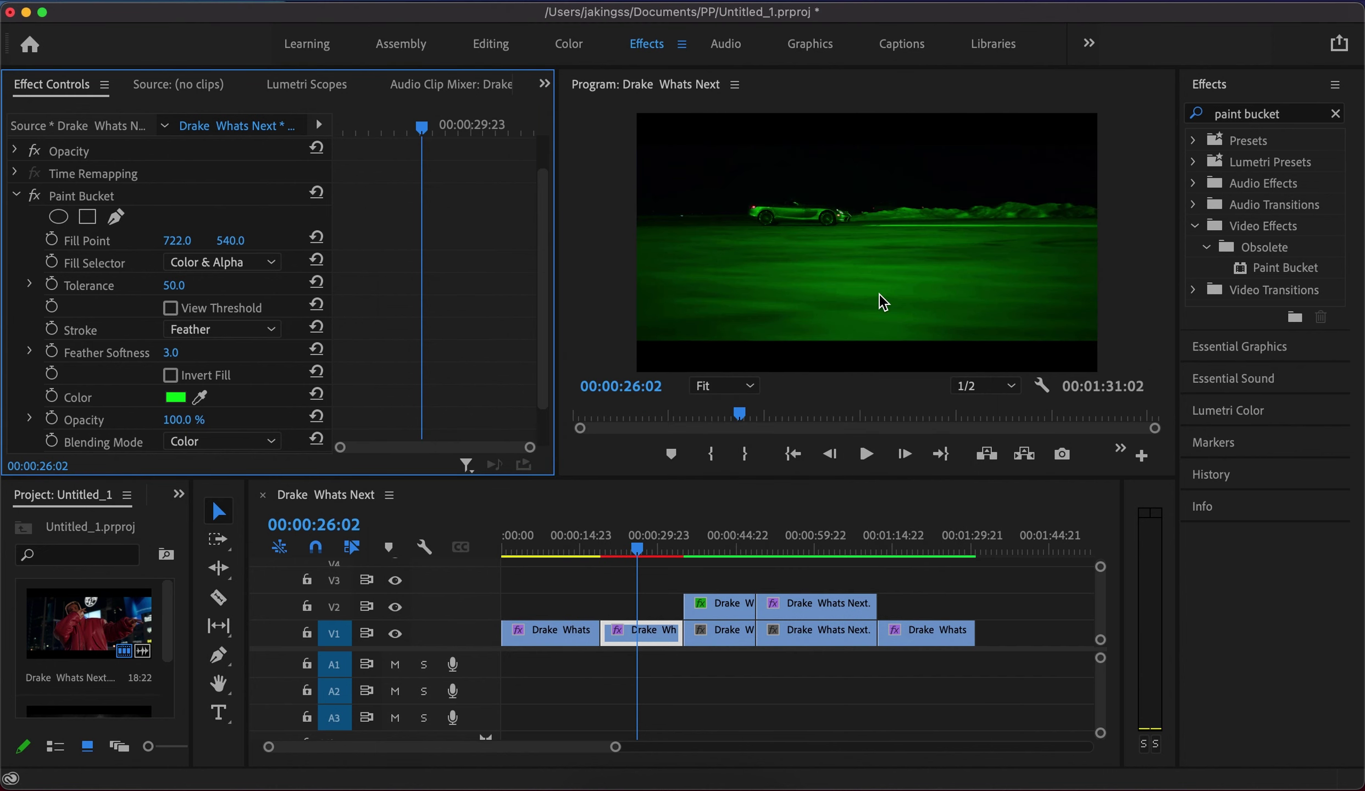
# Step: Play the second clip with the green fill, then undo the Paint Bucket color change
pyautogui.press('space')
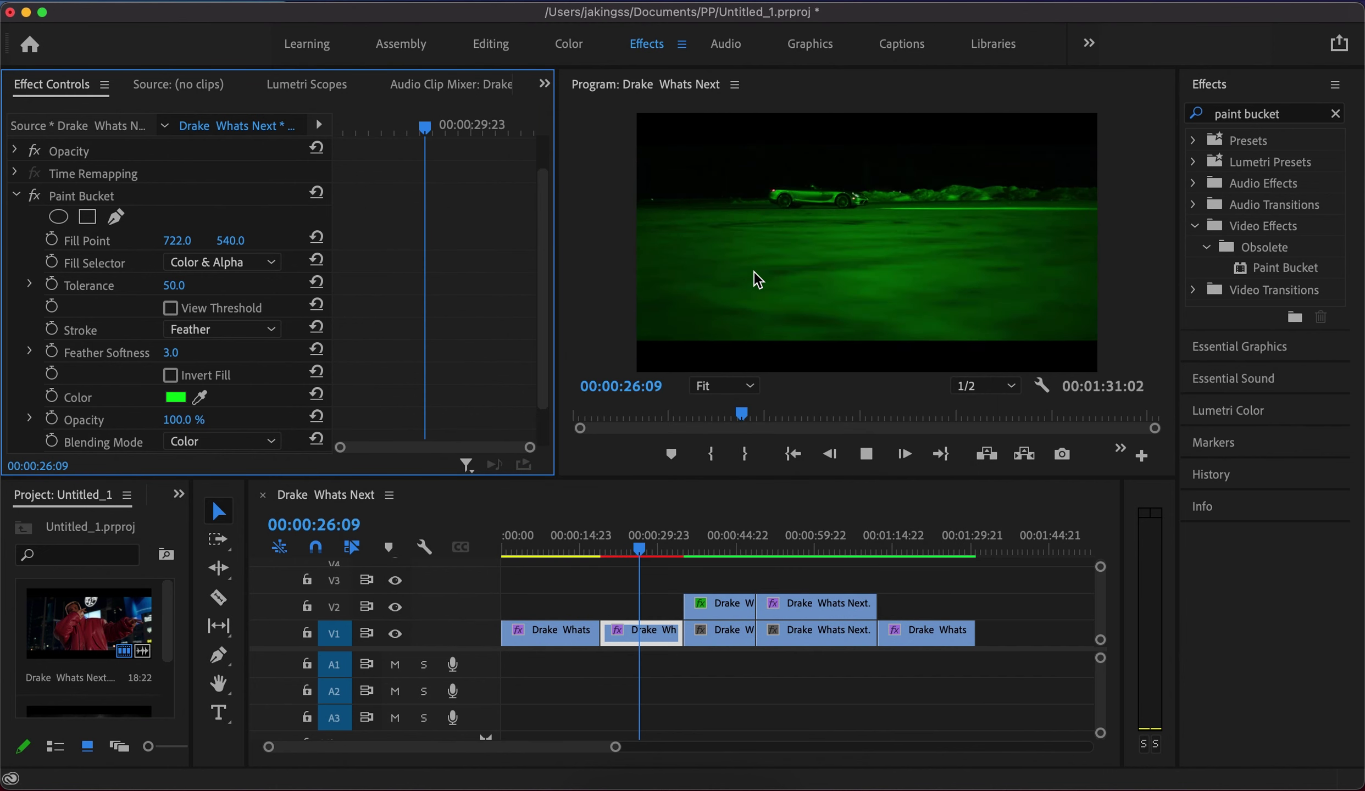
pyautogui.press('space')
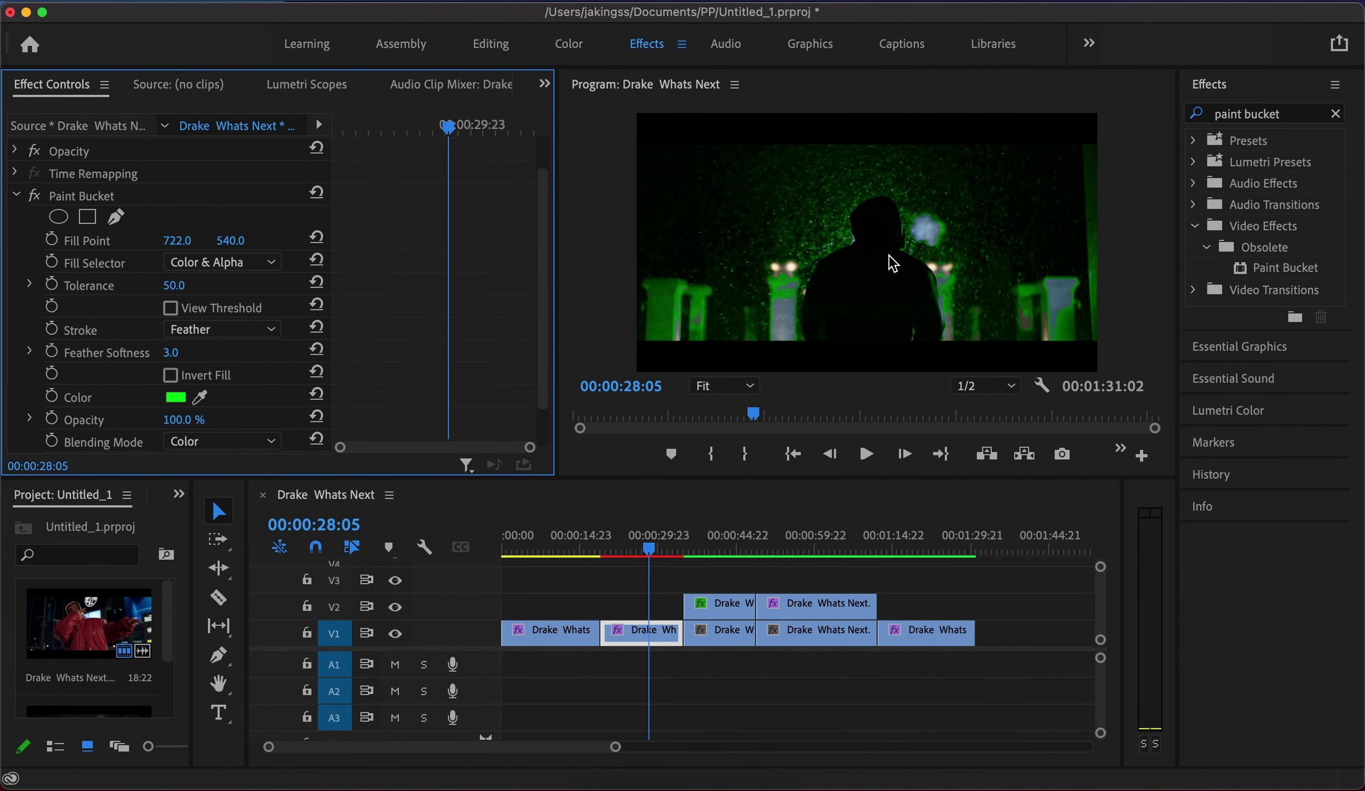
pyautogui.press('super+z')
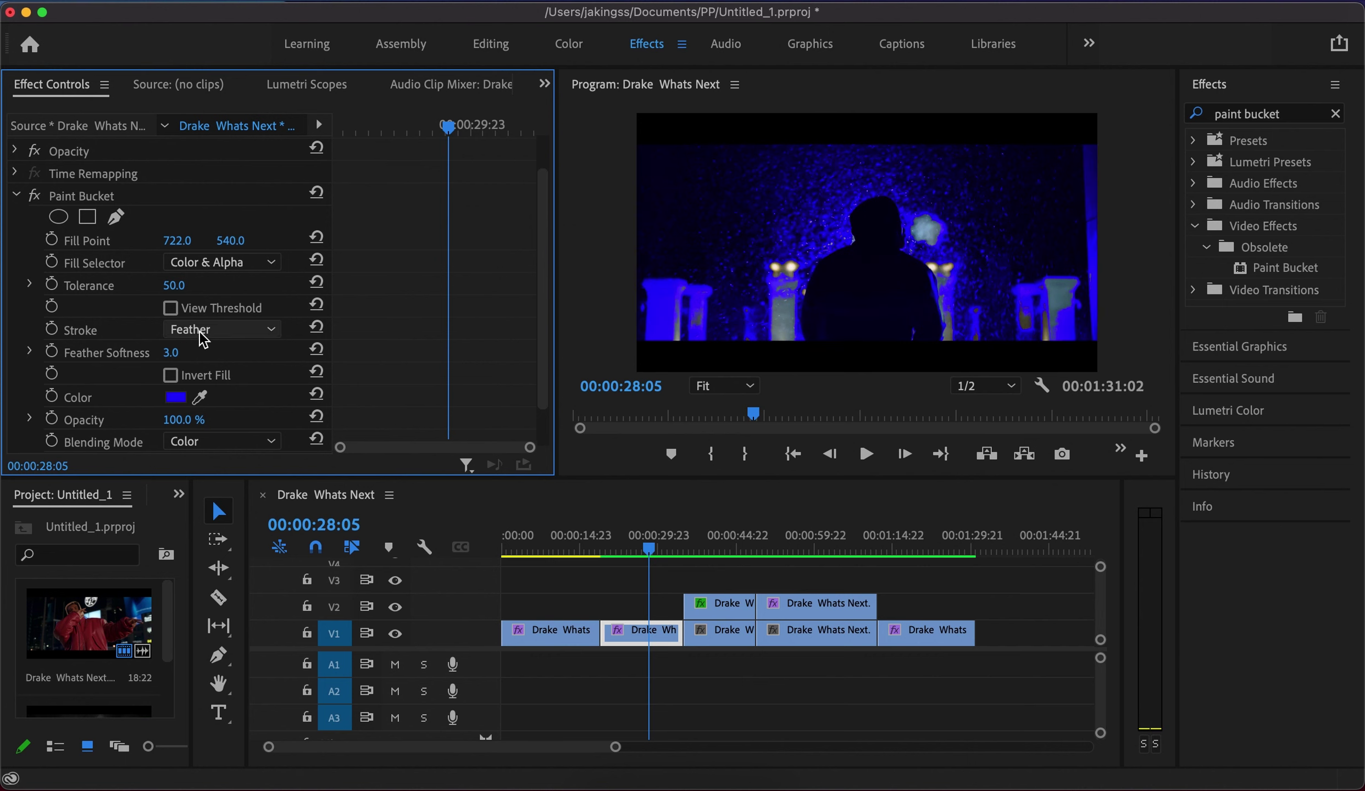
# Step: Set the Paint Bucket's Stroke option to Stroke and play the second clip to preview the outlines
pyautogui.click(182, 333)
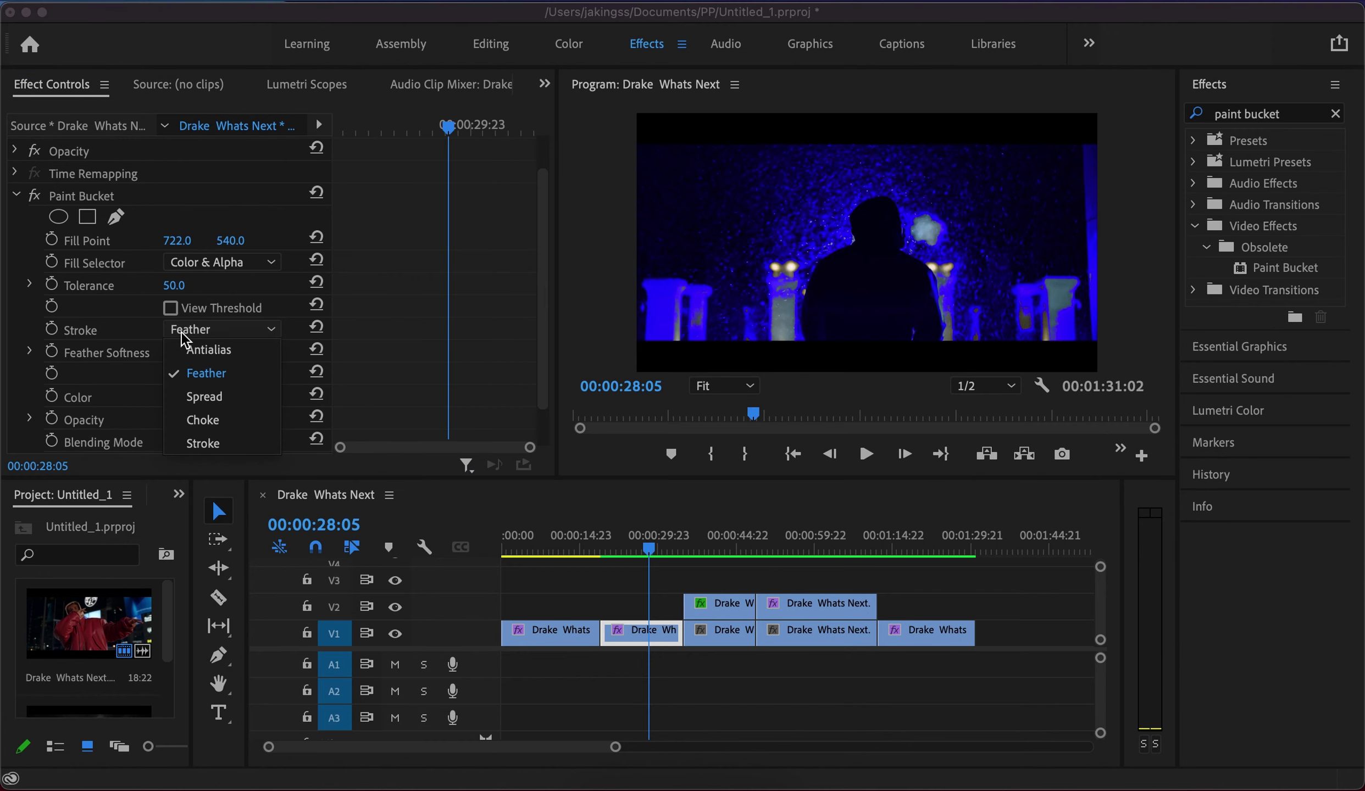
pyautogui.click(192, 444)
pyautogui.press('space')
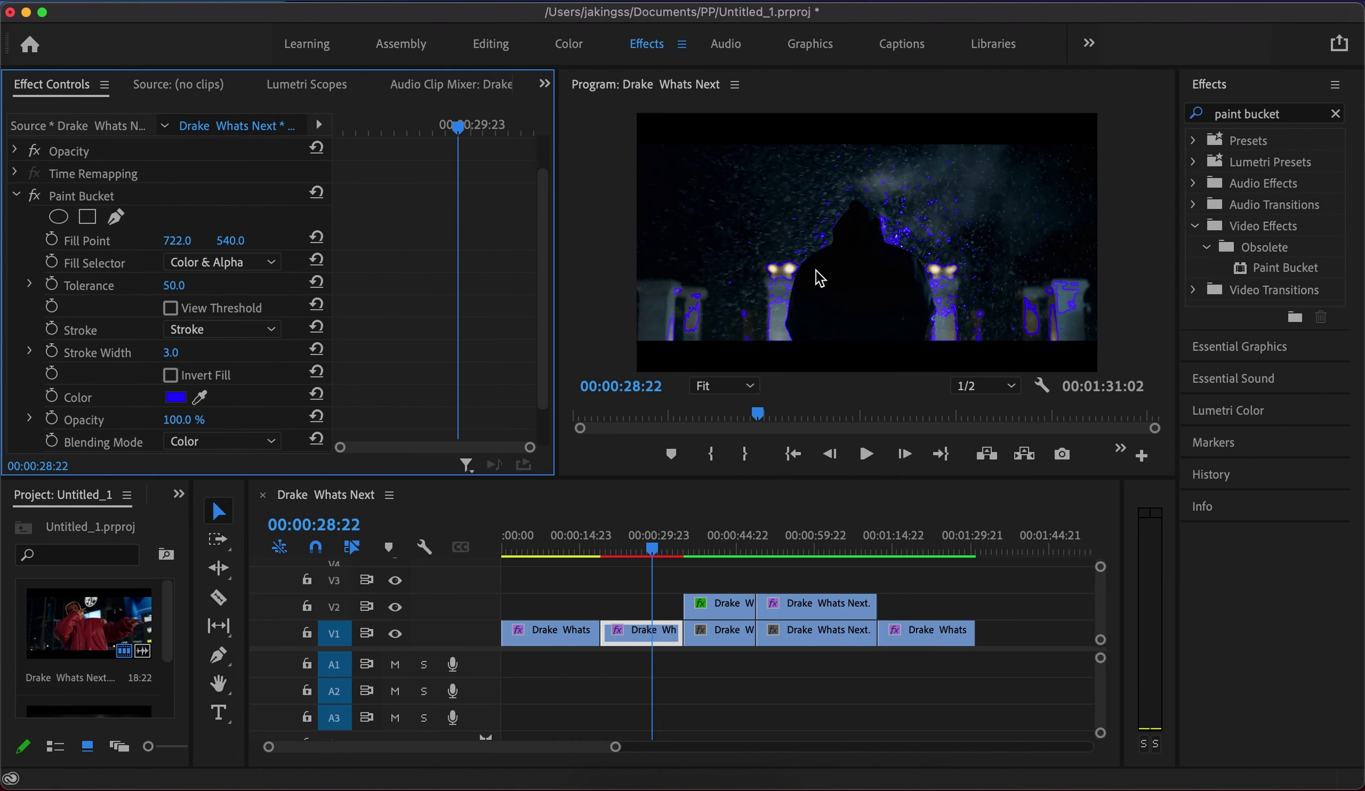
# Step: Set the Paint Bucket's Stroke option back to Feather and preview the second clip
pyautogui.click(267, 331)
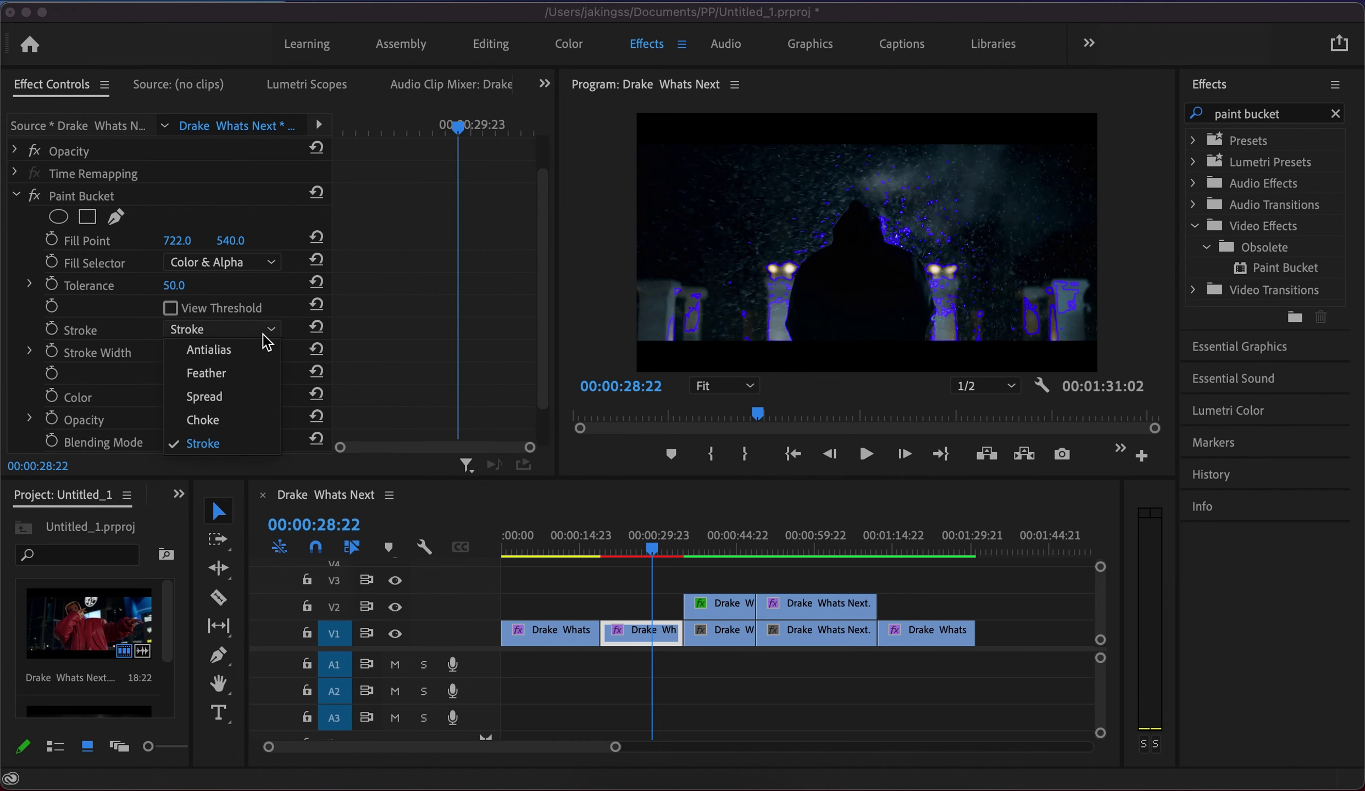
pyautogui.click(209, 378)
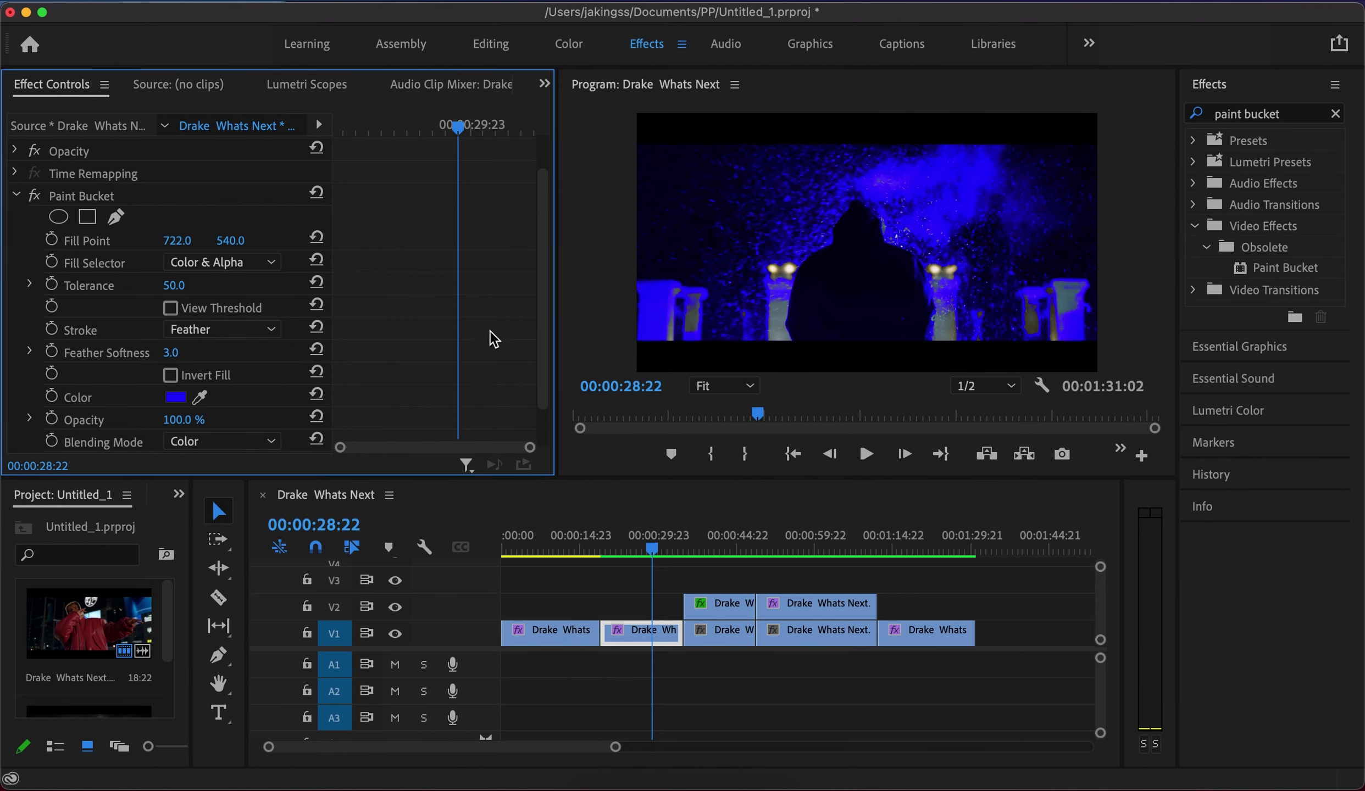
pyautogui.press('space')
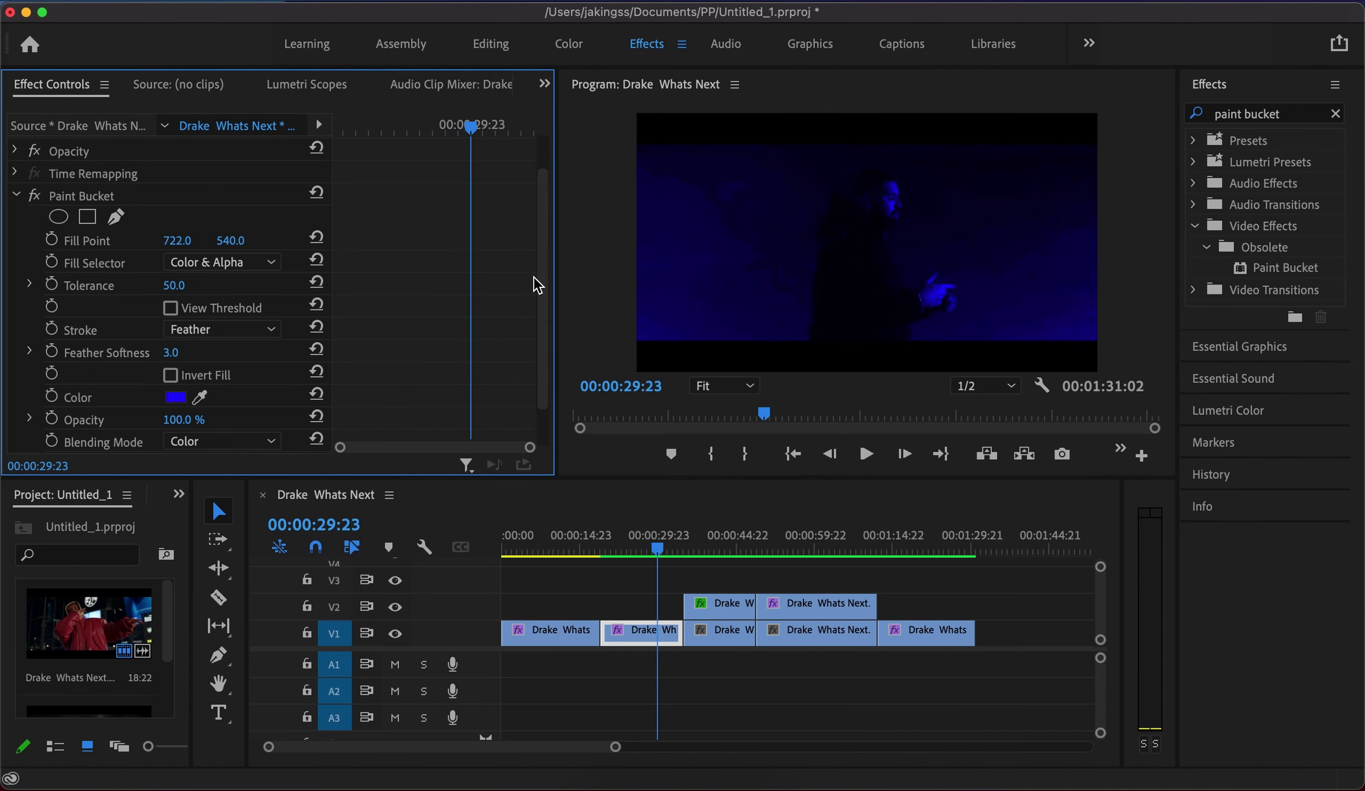
pyautogui.press('space')
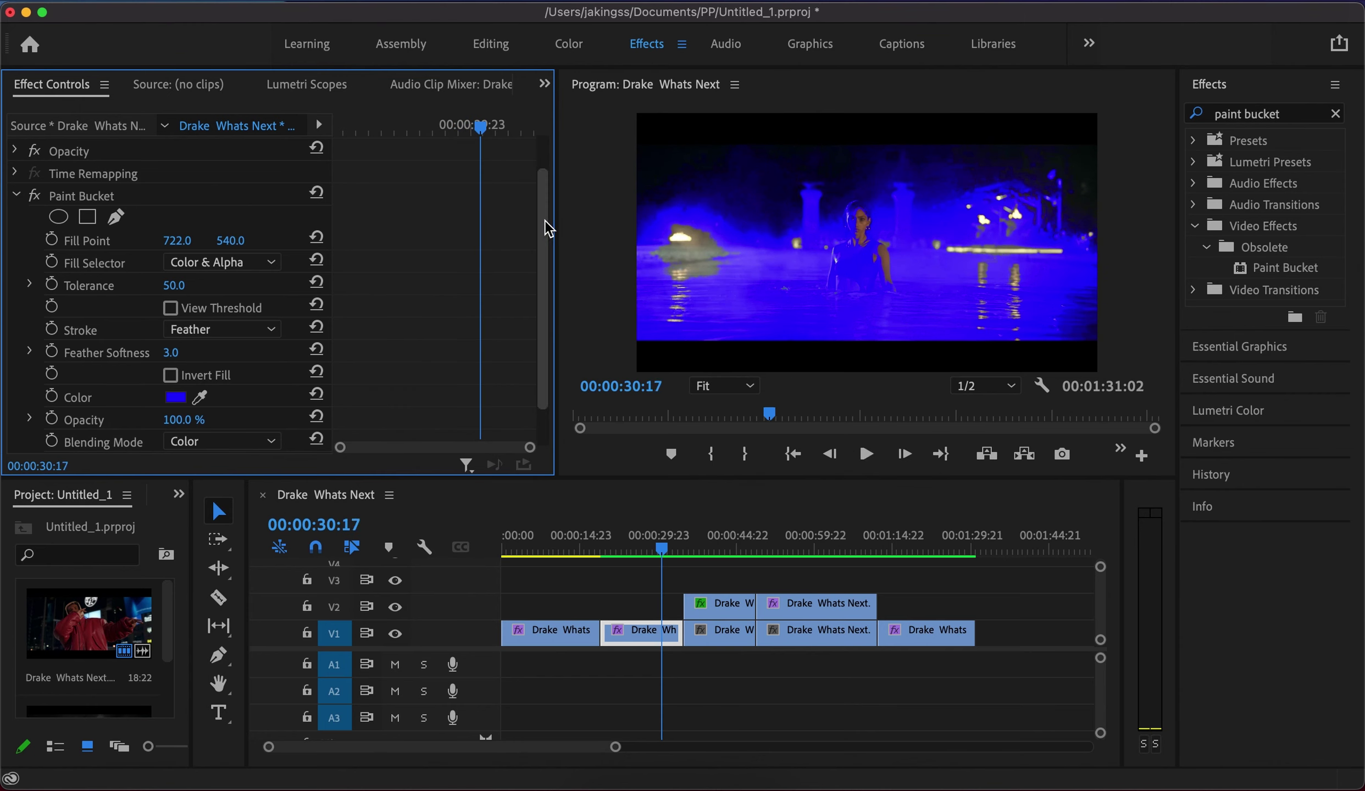
# Step: Enable Invert Fill for the second clip's Paint Bucket effect and play the clip to preview it
pyautogui.scroll(-2, 544, 237)
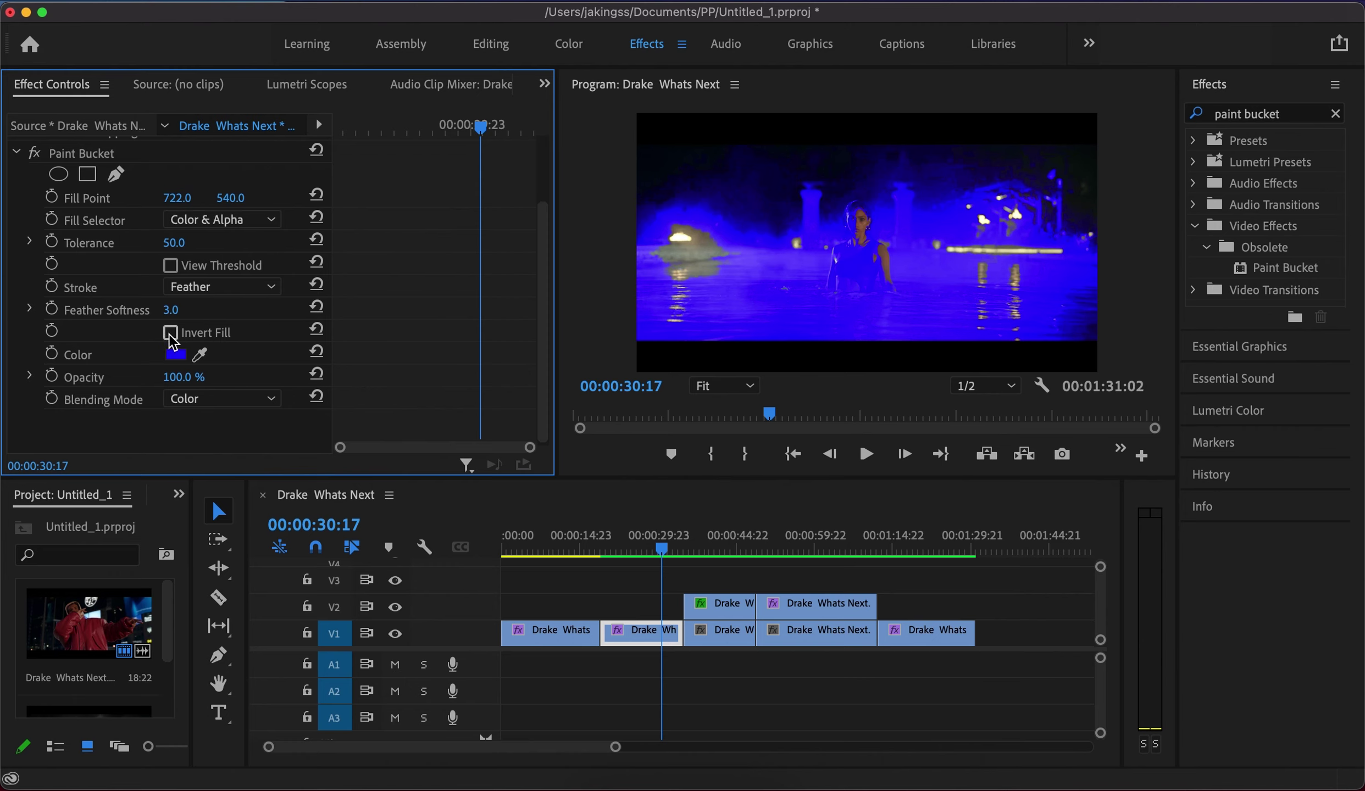
pyautogui.click(171, 333)
pyautogui.click(171, 334)
pyautogui.click(171, 334)
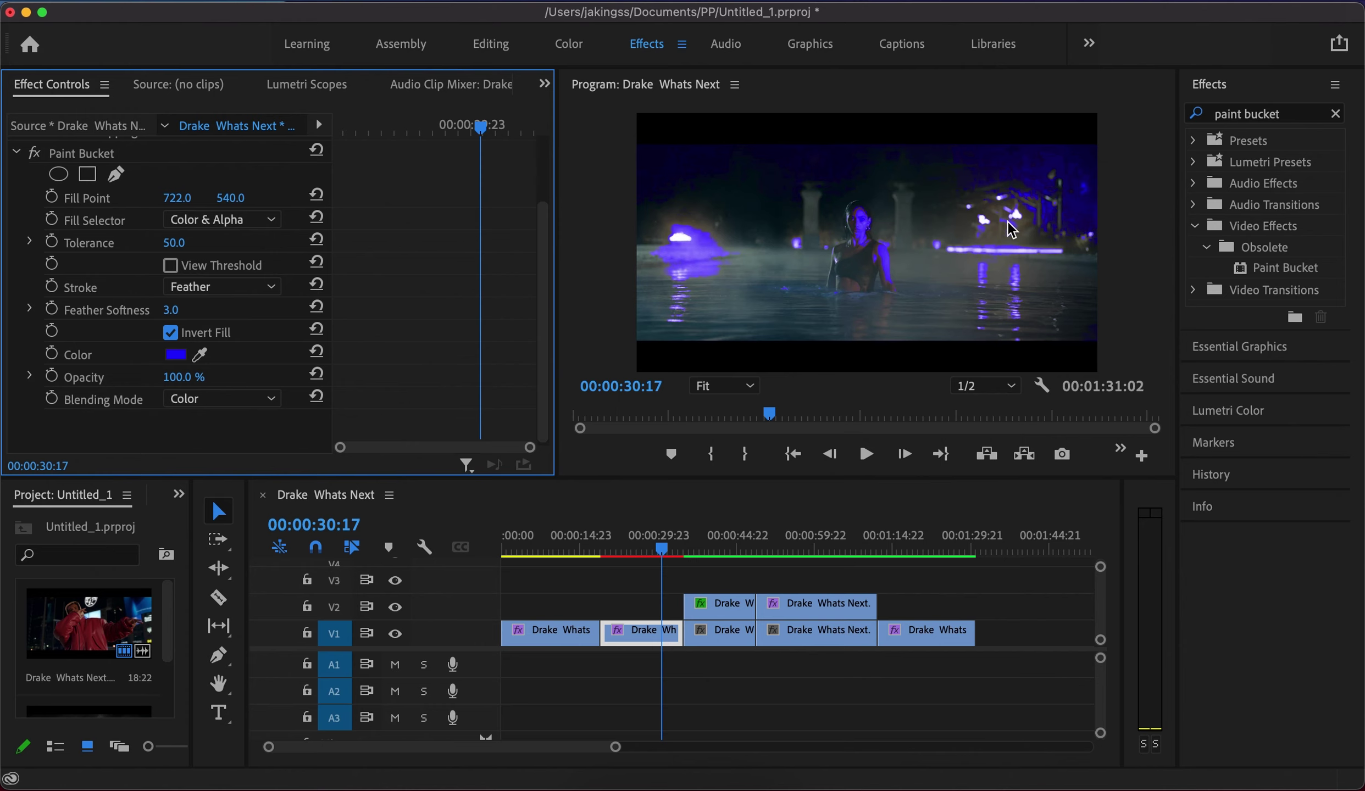
pyautogui.moveTo(634, 546); pyautogui.dragTo(656, 548)
pyautogui.press('space')
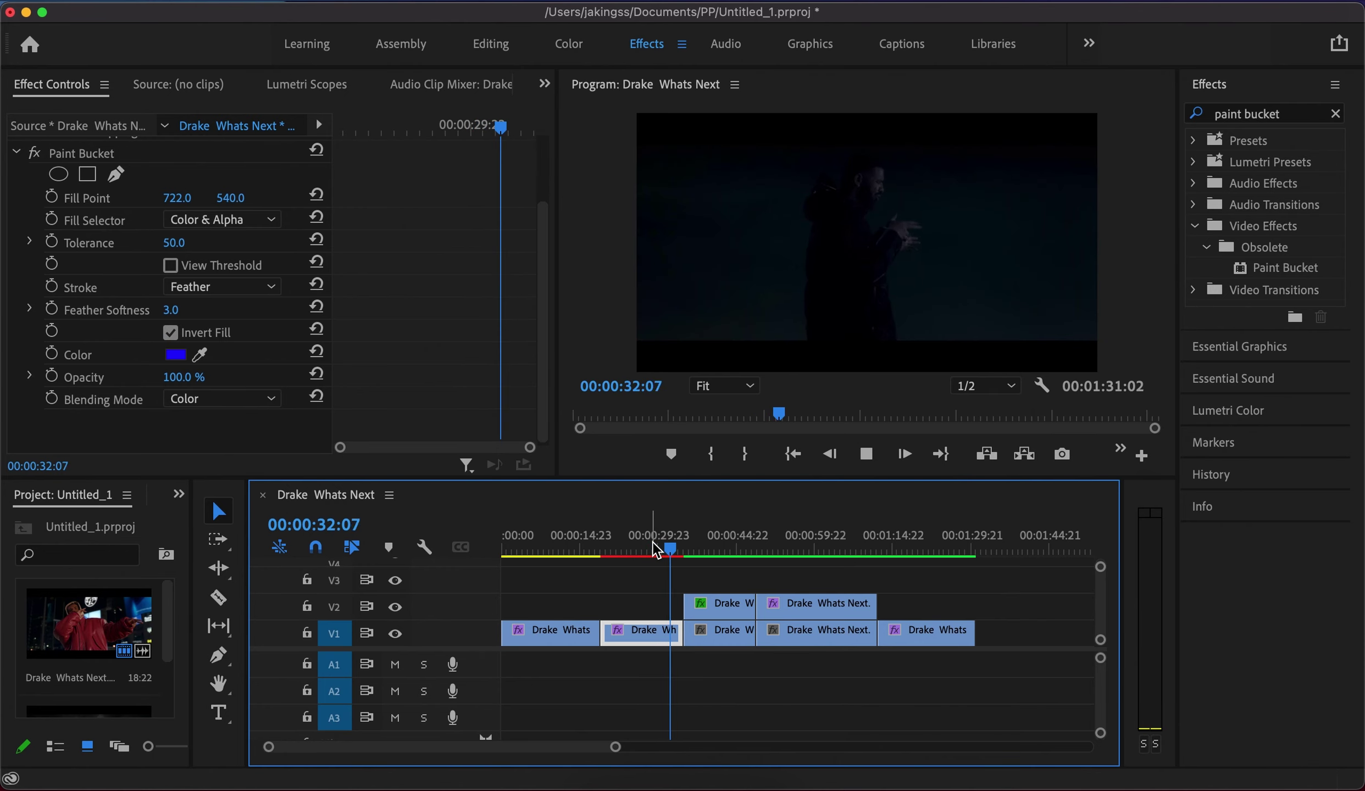
# Step: Play parts of the second clip with the inverted Paint Bucket fill, then disable Invert Fill
pyautogui.press('space')
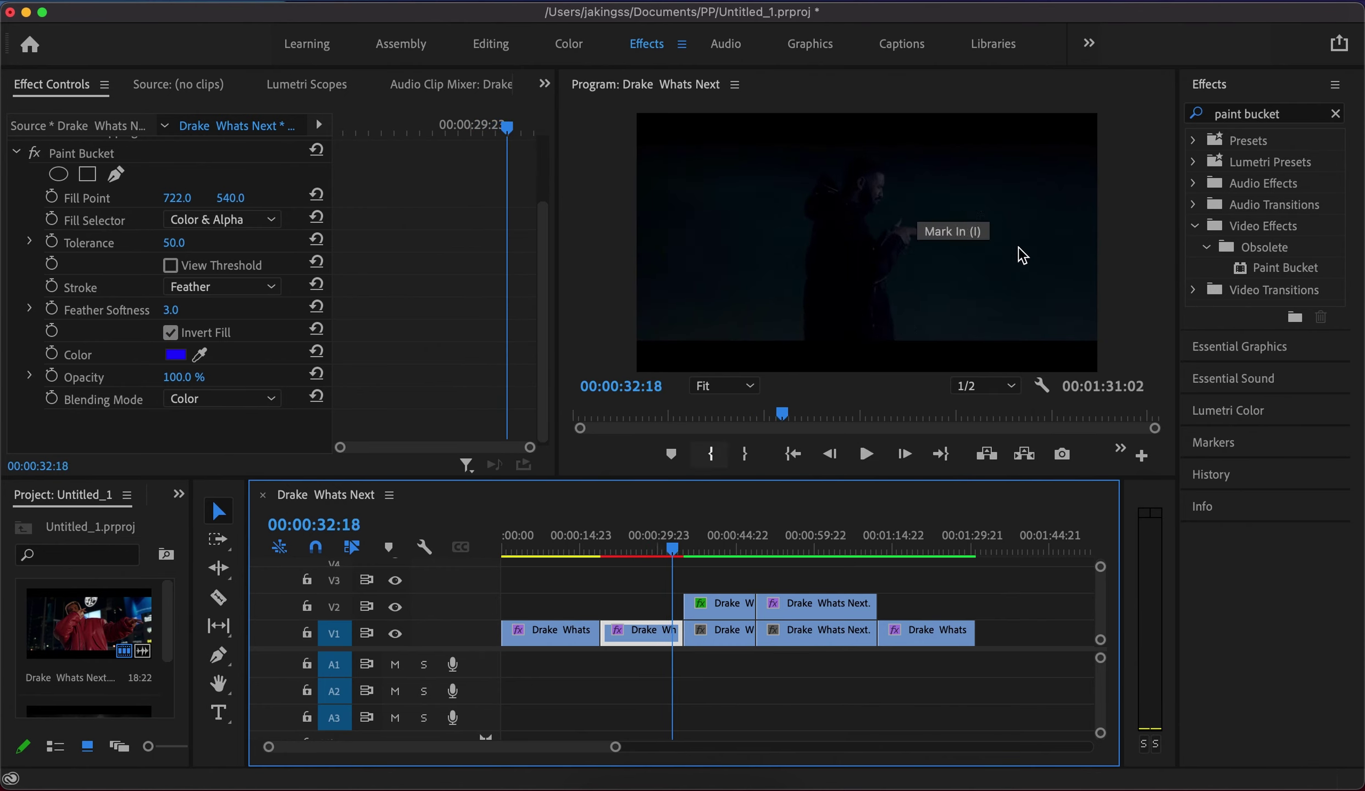
pyautogui.press('space')
pyautogui.press('space')
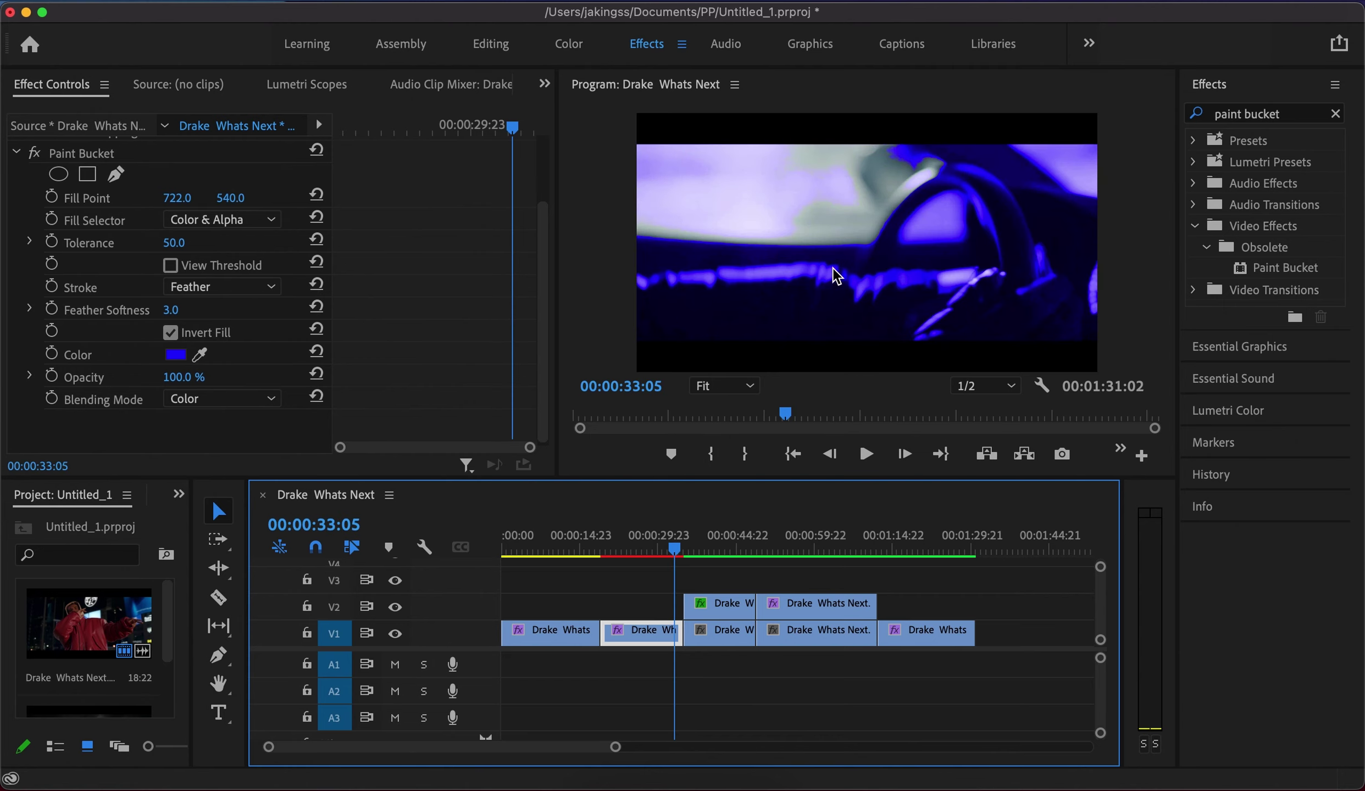
pyautogui.click(658, 553)
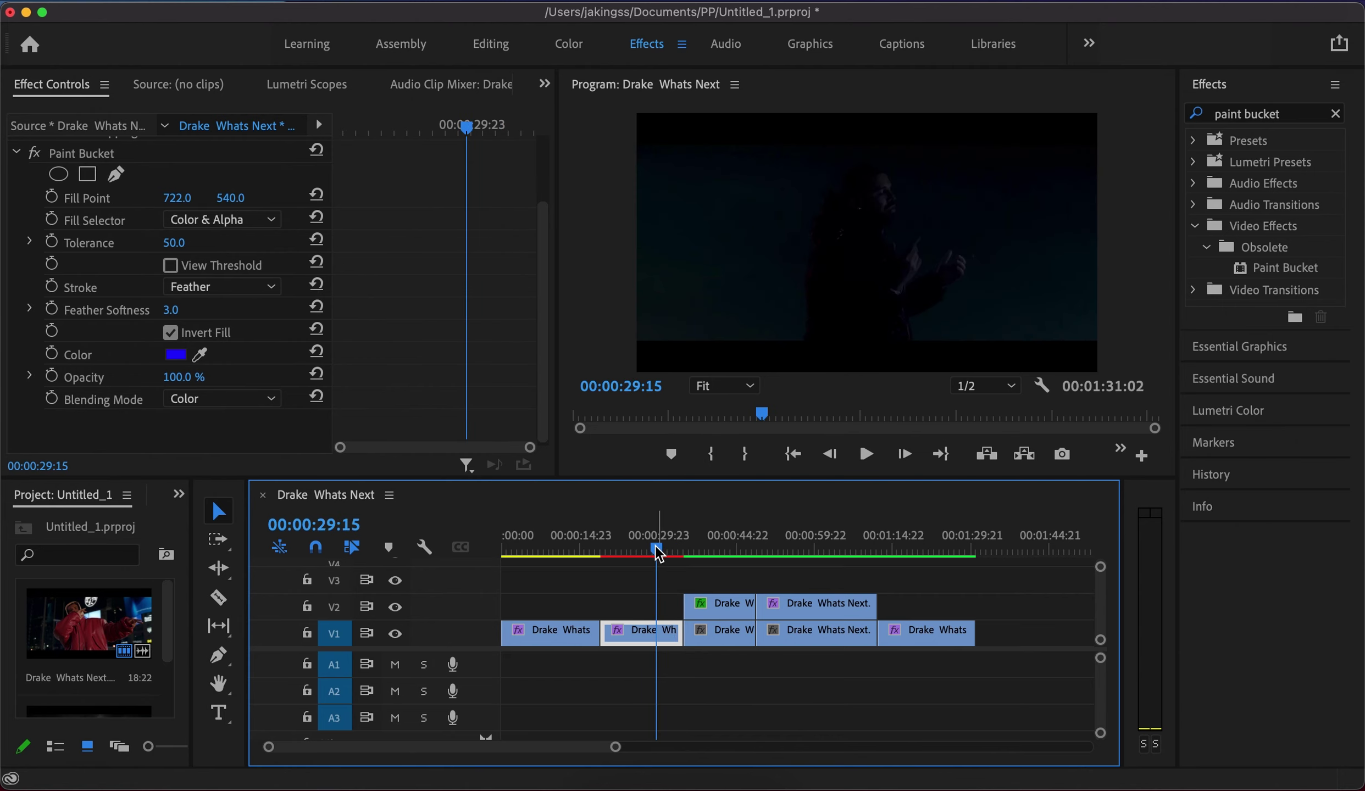
pyautogui.press('space')
pyautogui.press('space')
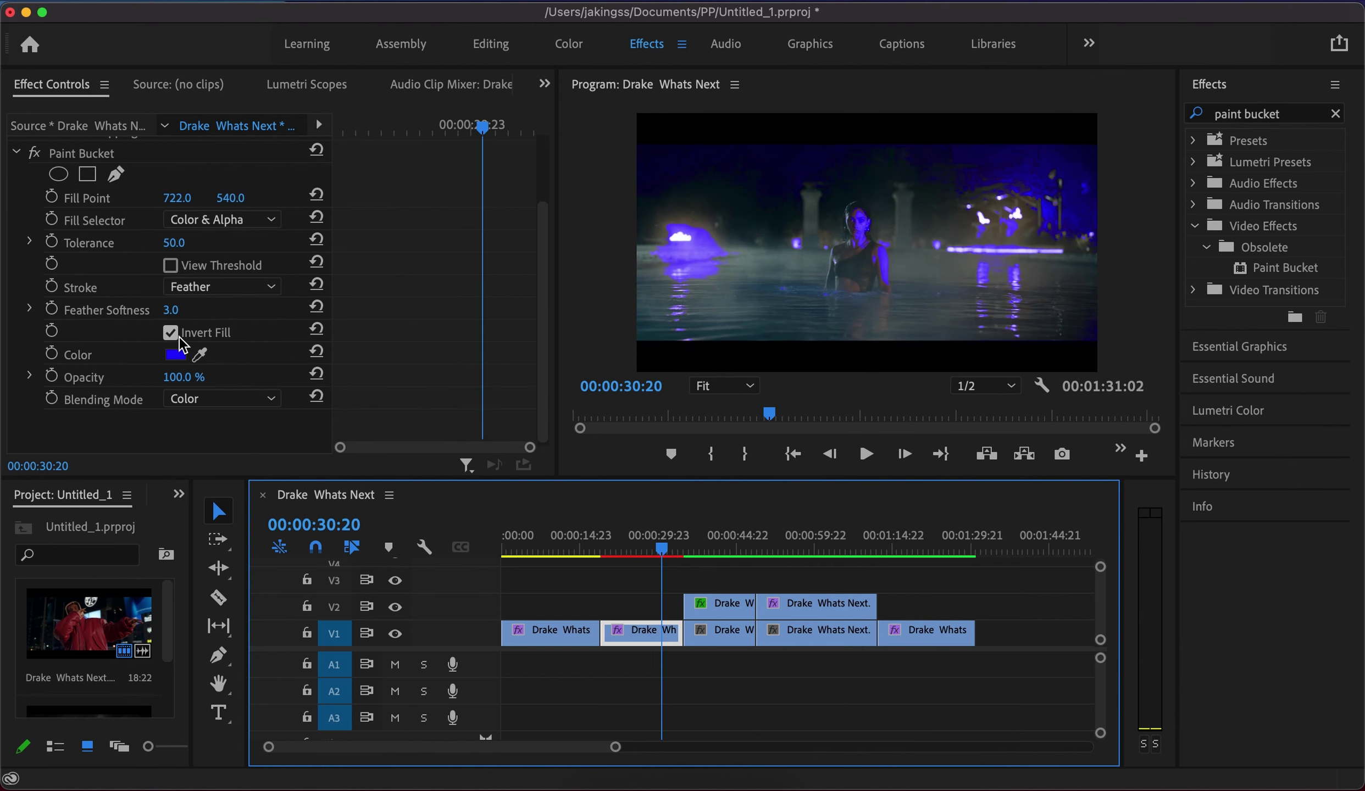
pyautogui.click(175, 336)
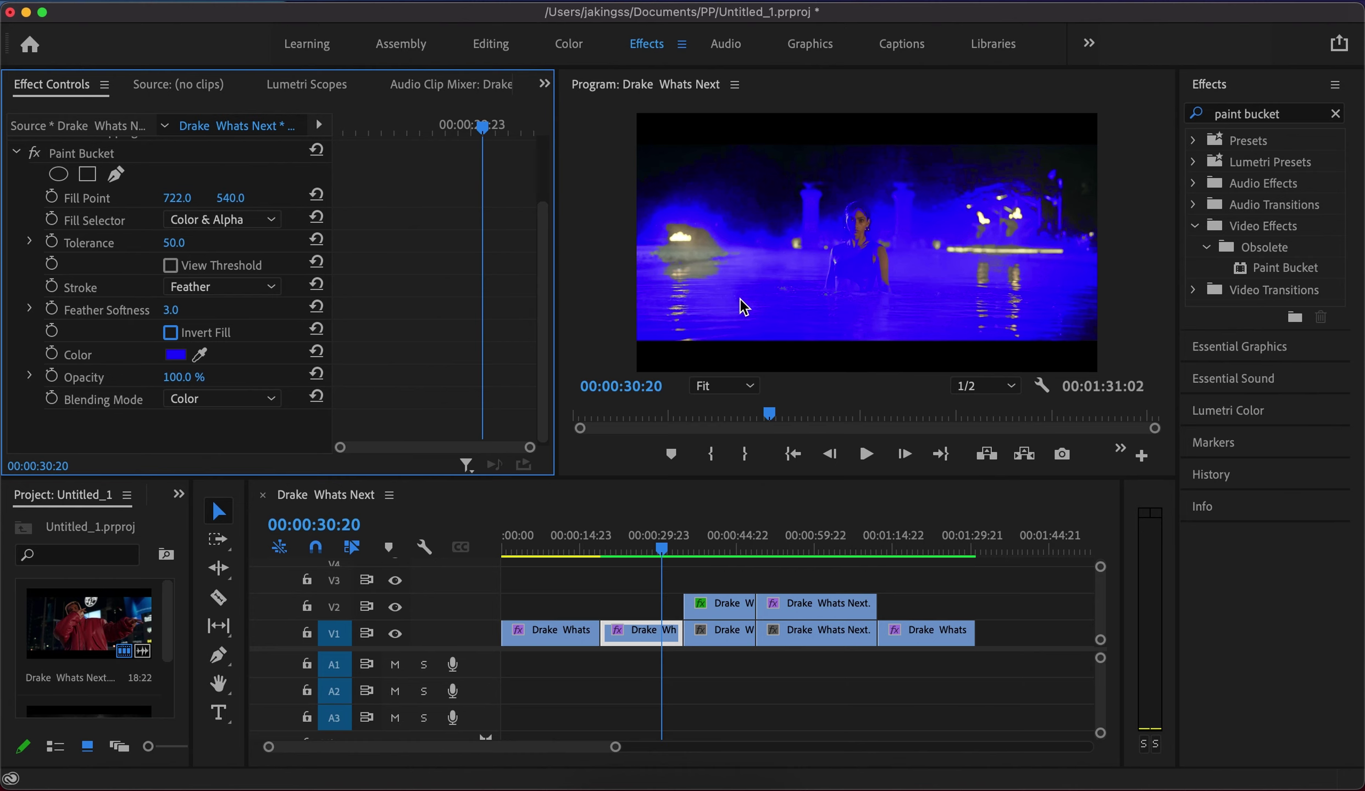
# Step: Select the third clip on V1 and search the effects library for "emboss"
pyautogui.click(721, 634)
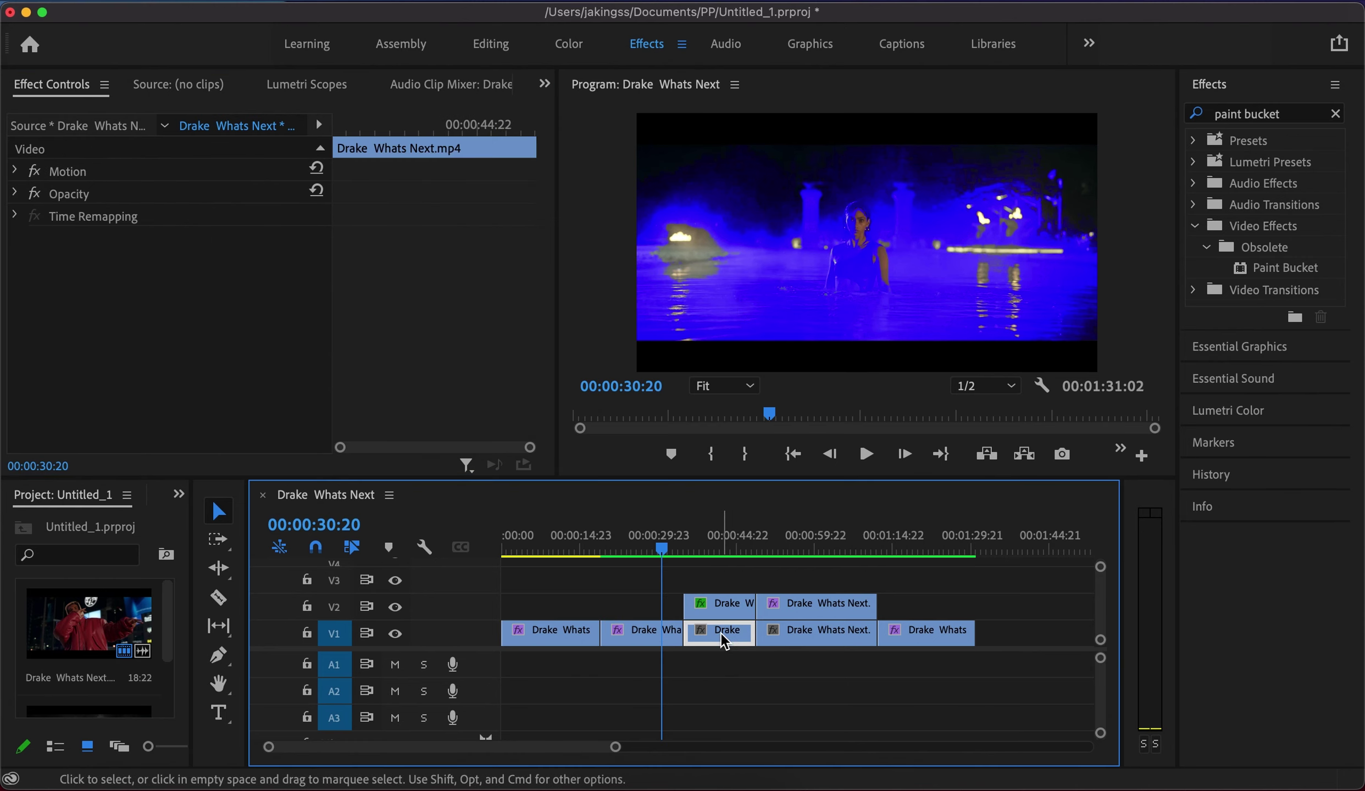
pyautogui.click(1336, 113)
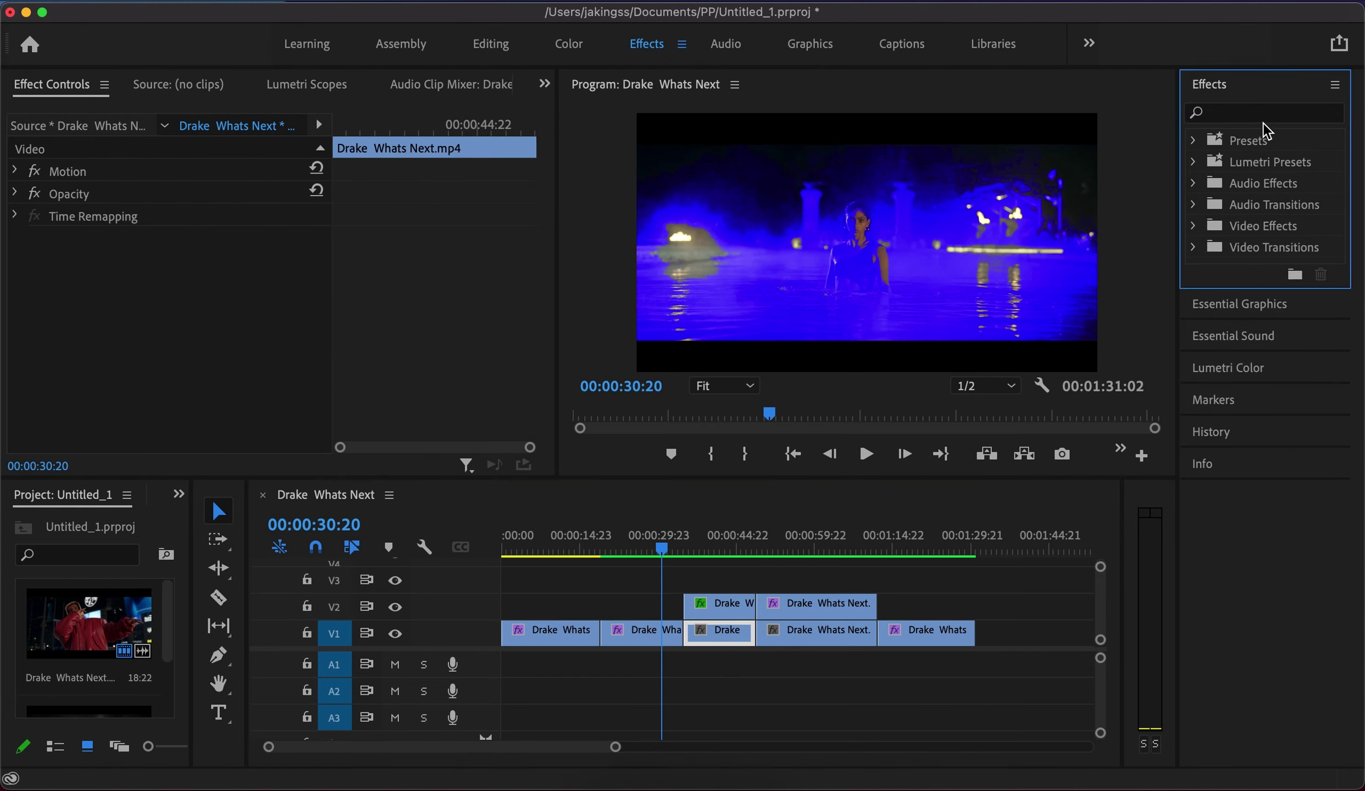
pyautogui.click(1254, 122)
pyautogui.write('emboss')
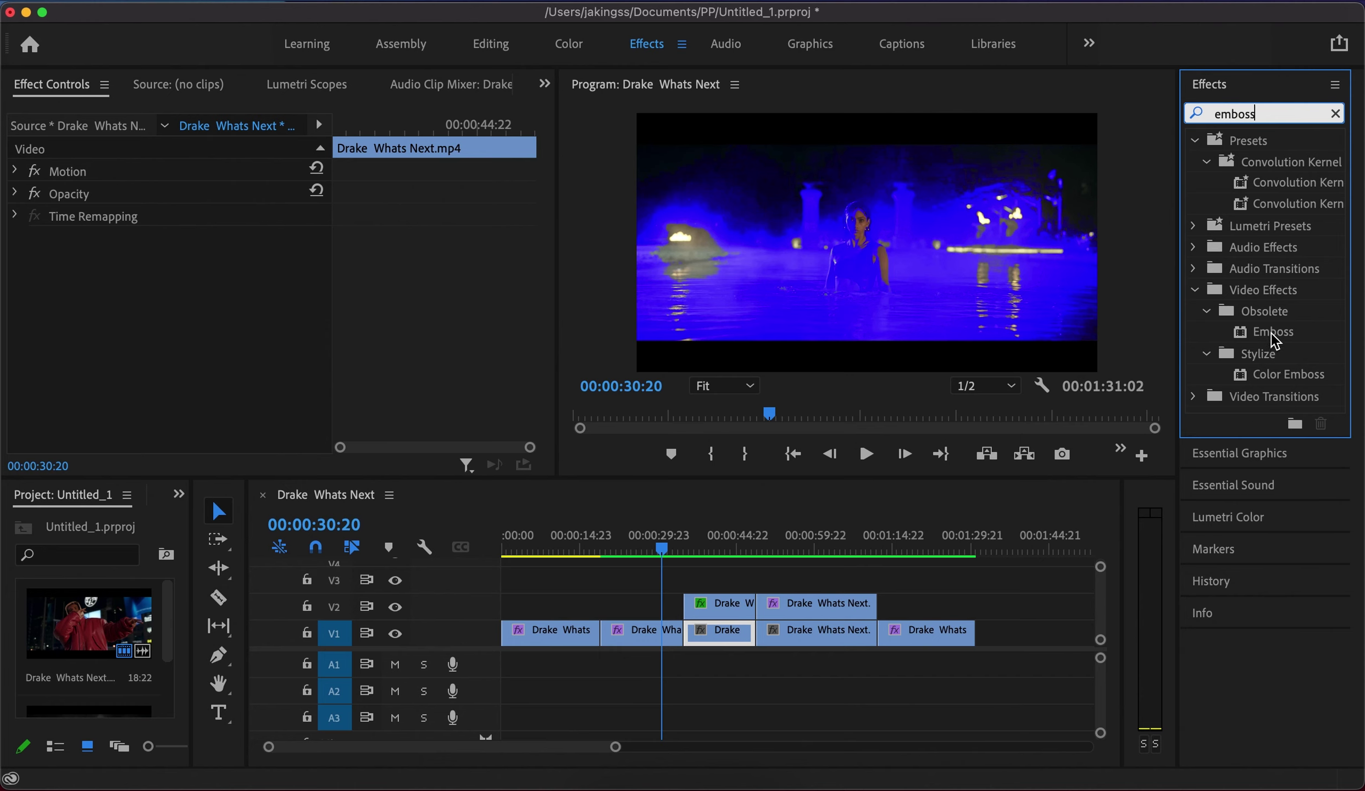
# Step: Select the first clip on V2 with the Emboss effect and play it from its start to preview the look
pyautogui.click(682, 545)
pyautogui.click(728, 607)
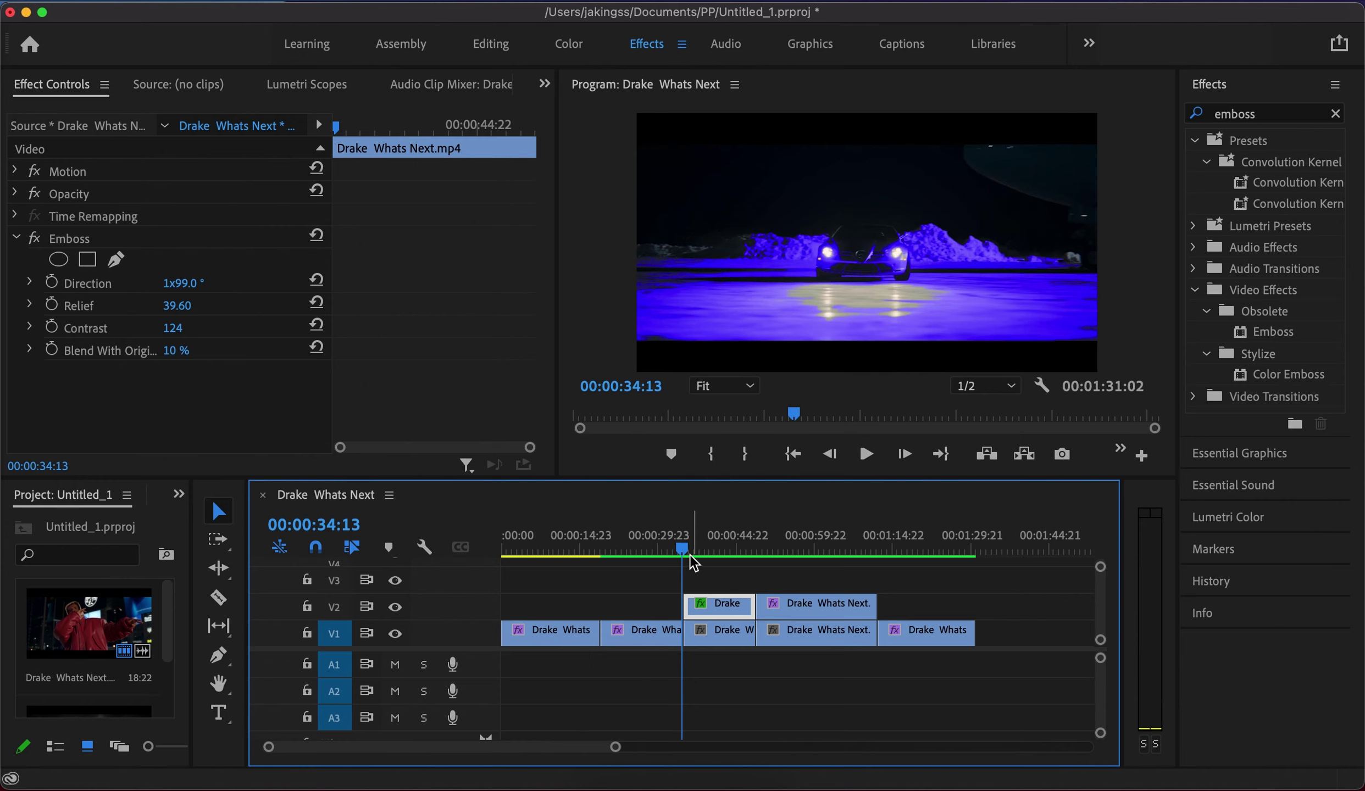
pyautogui.moveTo(688, 555); pyautogui.dragTo(689, 548)
pyautogui.press('space')
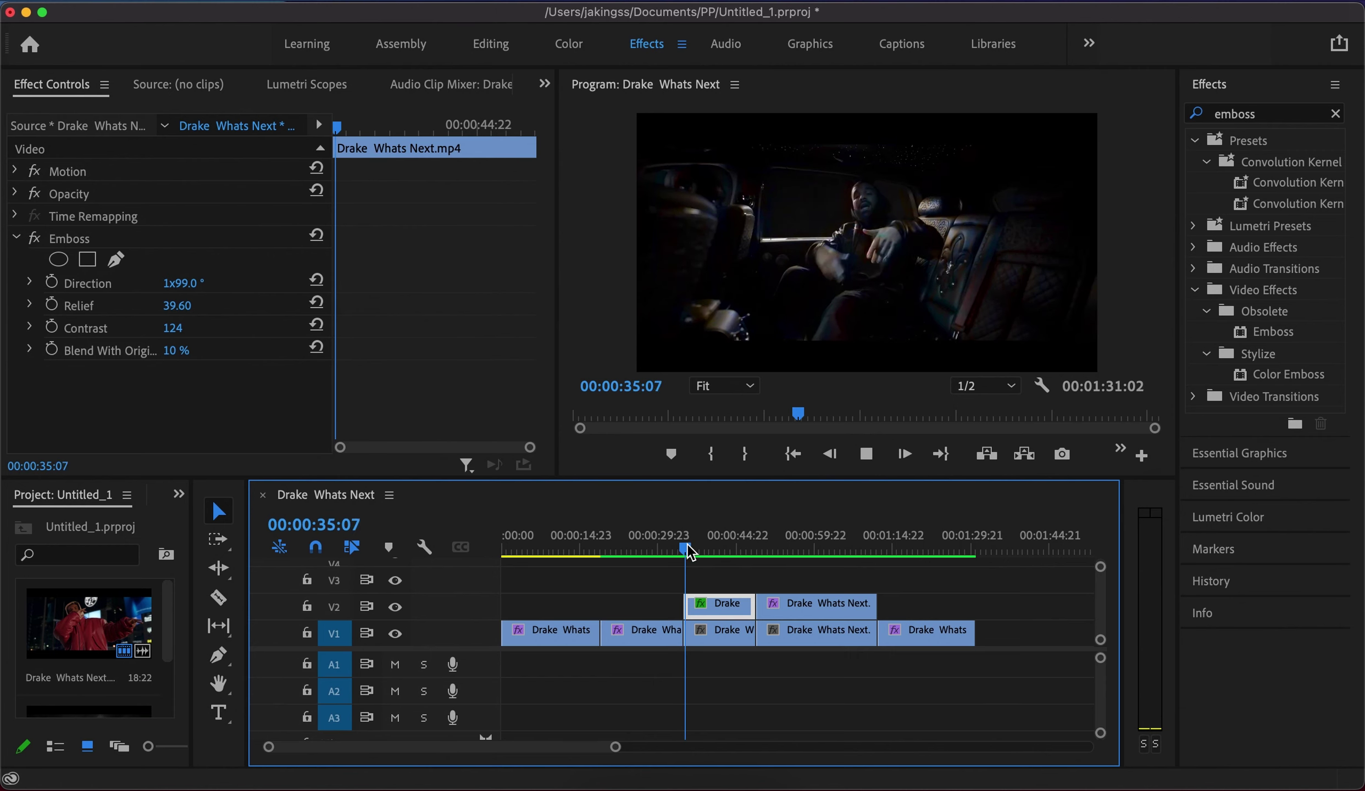
pyautogui.press('space')
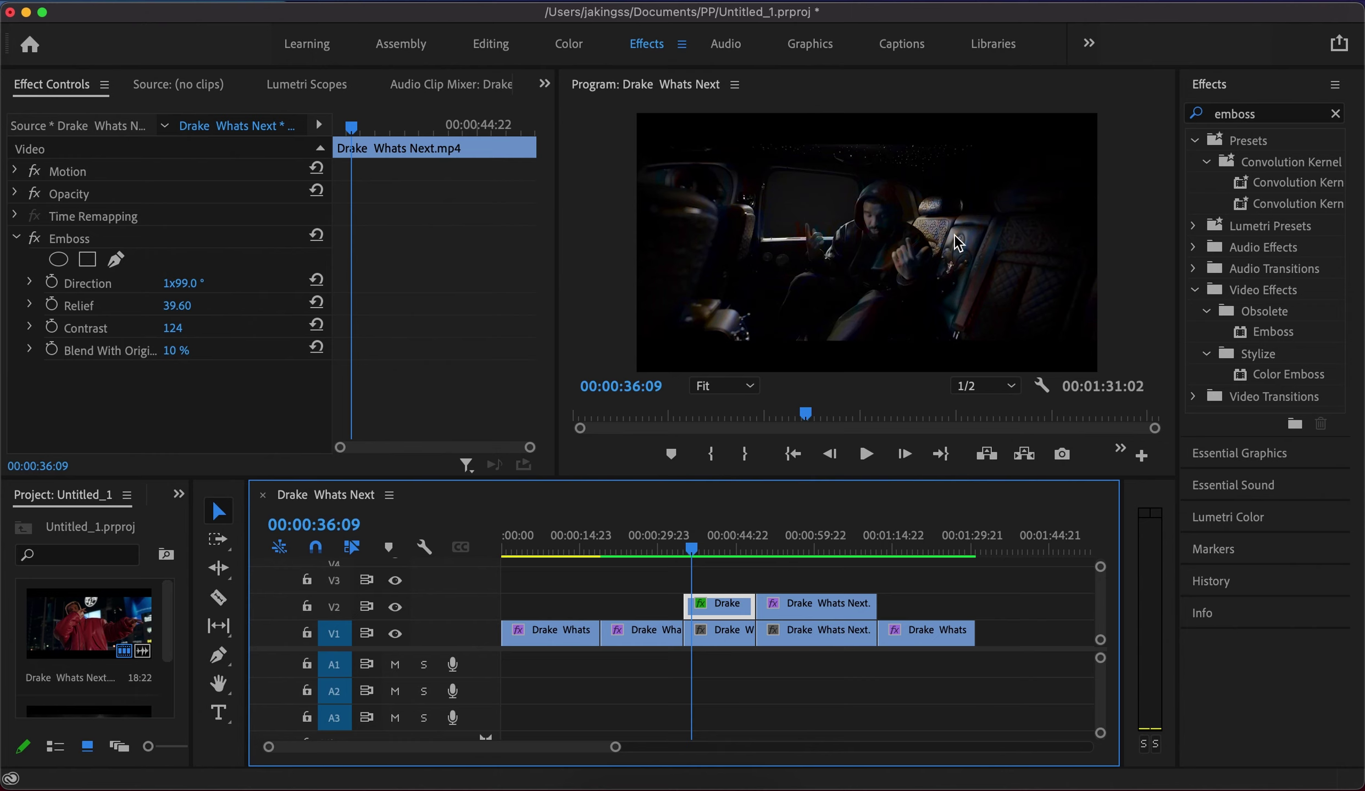
pyautogui.press('space')
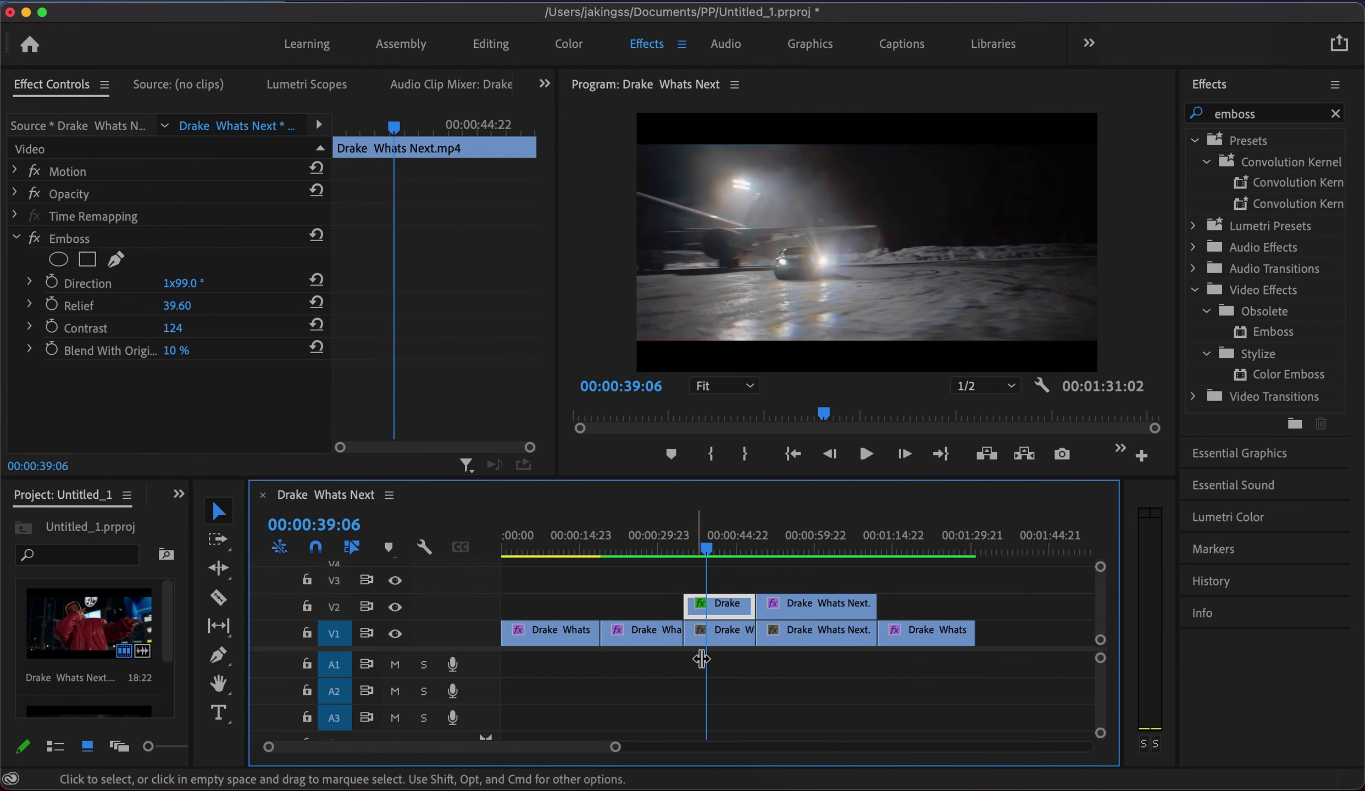
# Step: Compare the effects on the plain third V1 clip with those on the embossed V2 copy stacked above it
pyautogui.click(728, 666)
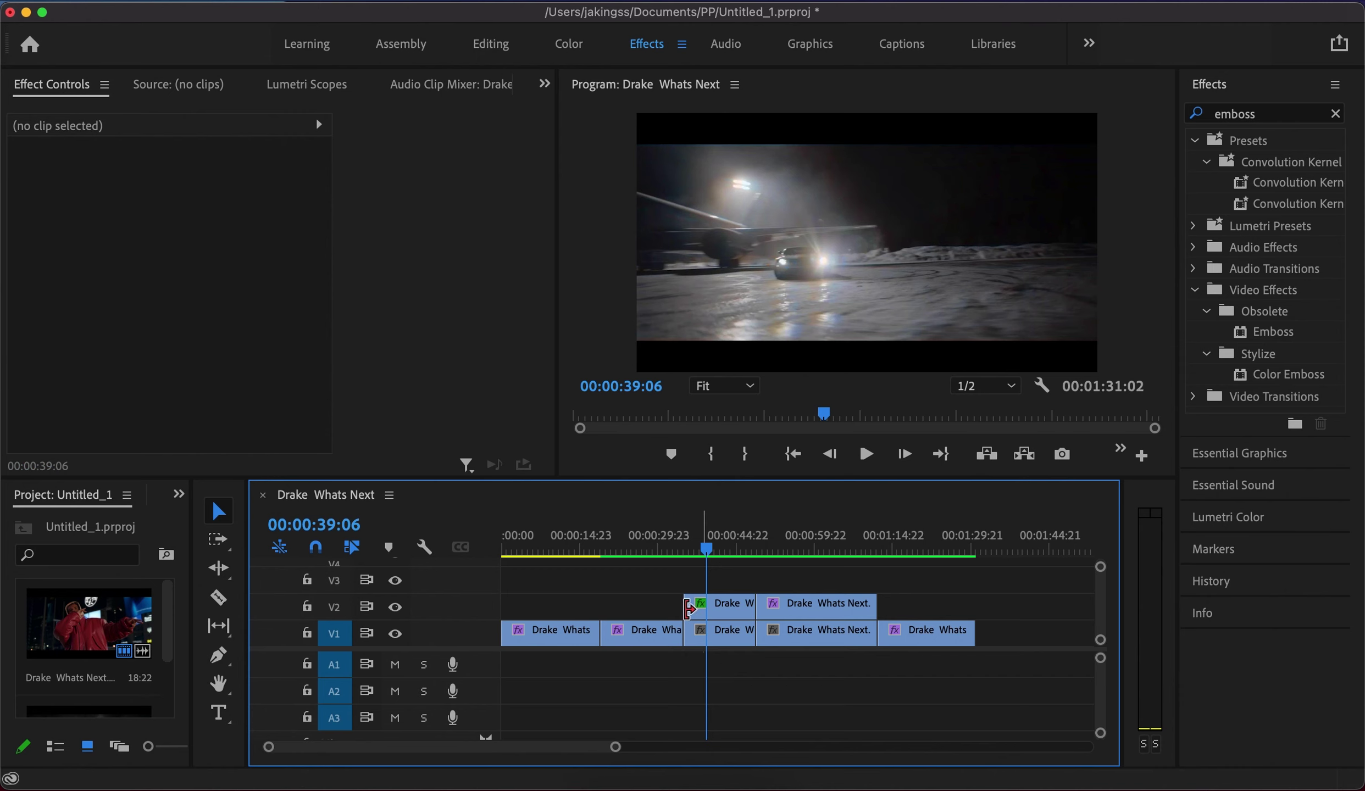
pyautogui.click(726, 638)
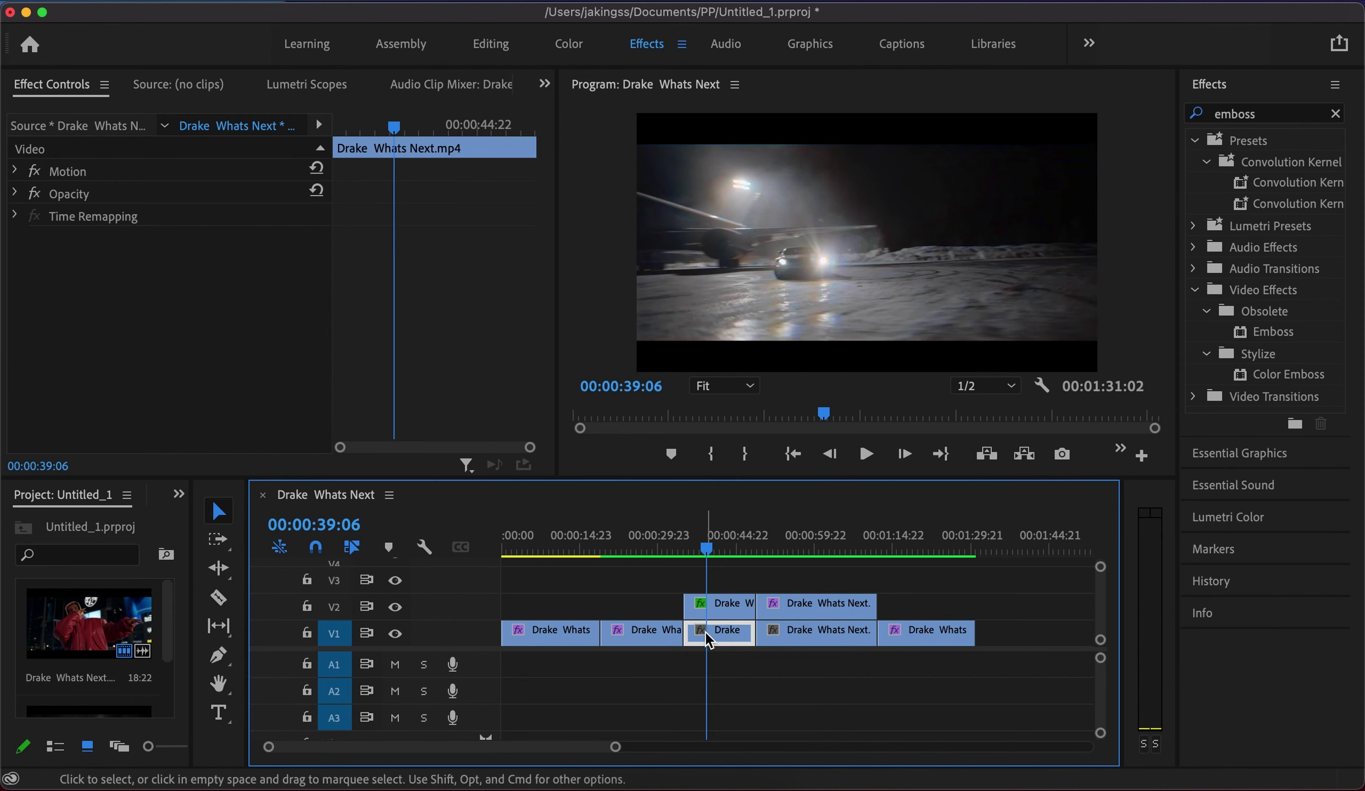
pyautogui.click(728, 596)
pyautogui.click(729, 635)
pyautogui.click(728, 605)
pyautogui.click(731, 638)
pyautogui.click(735, 606)
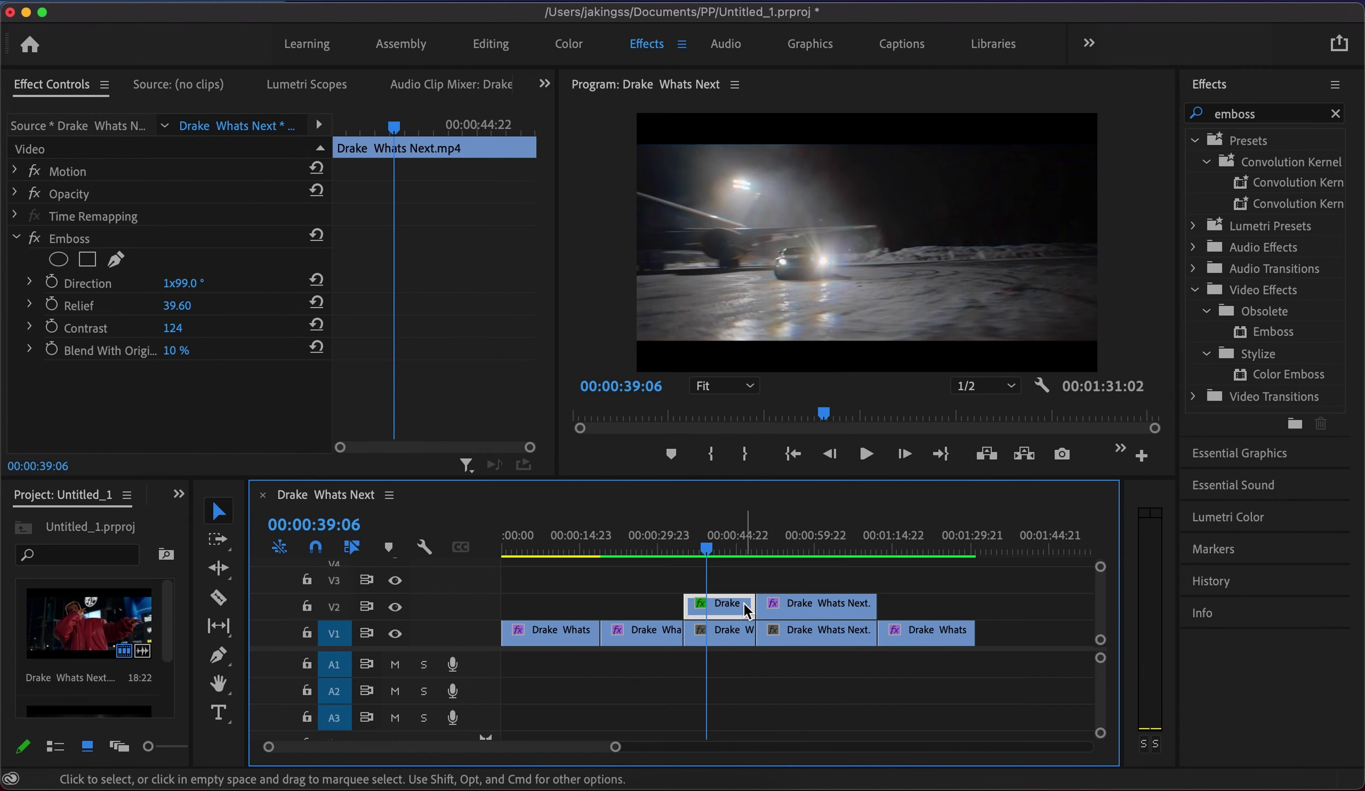
pyautogui.click(715, 634)
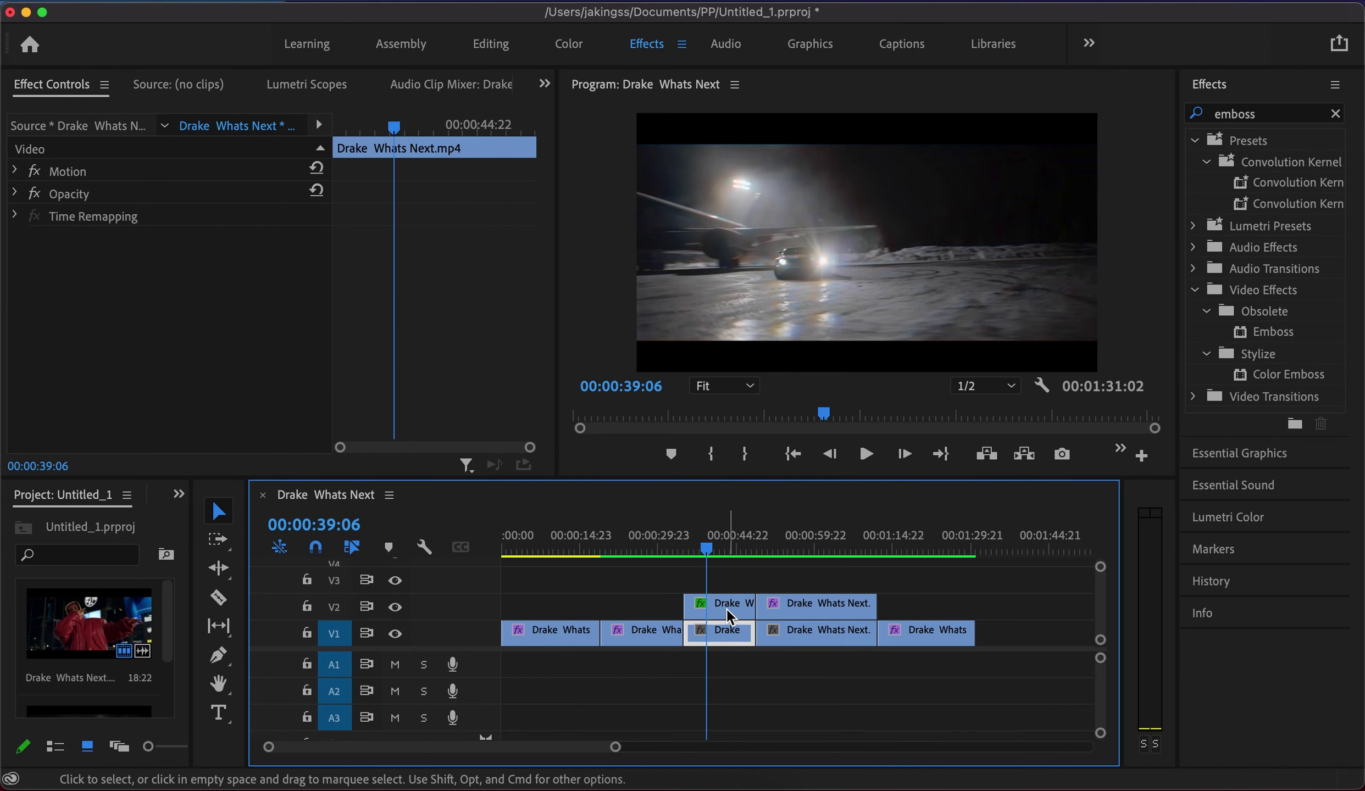
pyautogui.click(725, 609)
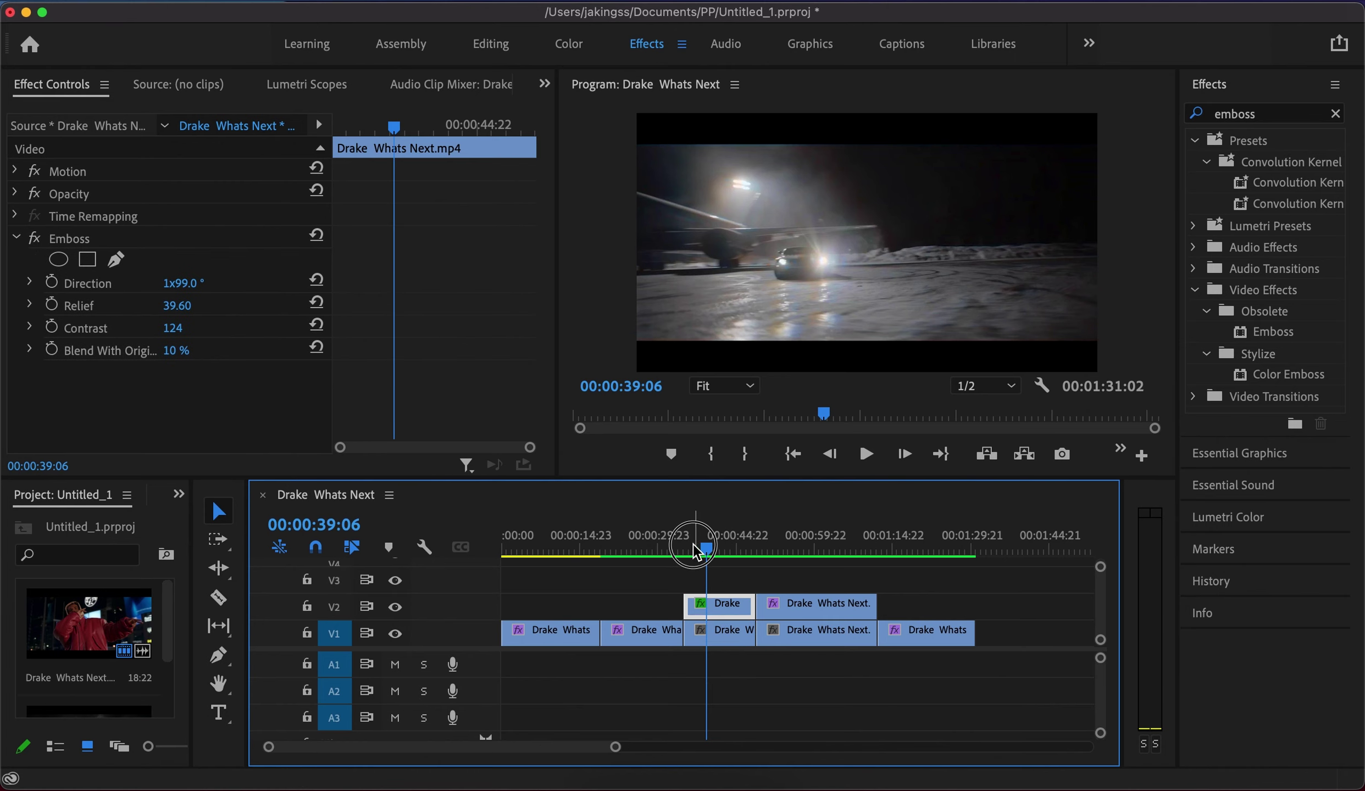
# Step: Replay a short section near the beginning of the embossed V2 clip
pyautogui.click(691, 550)
pyautogui.press('space')
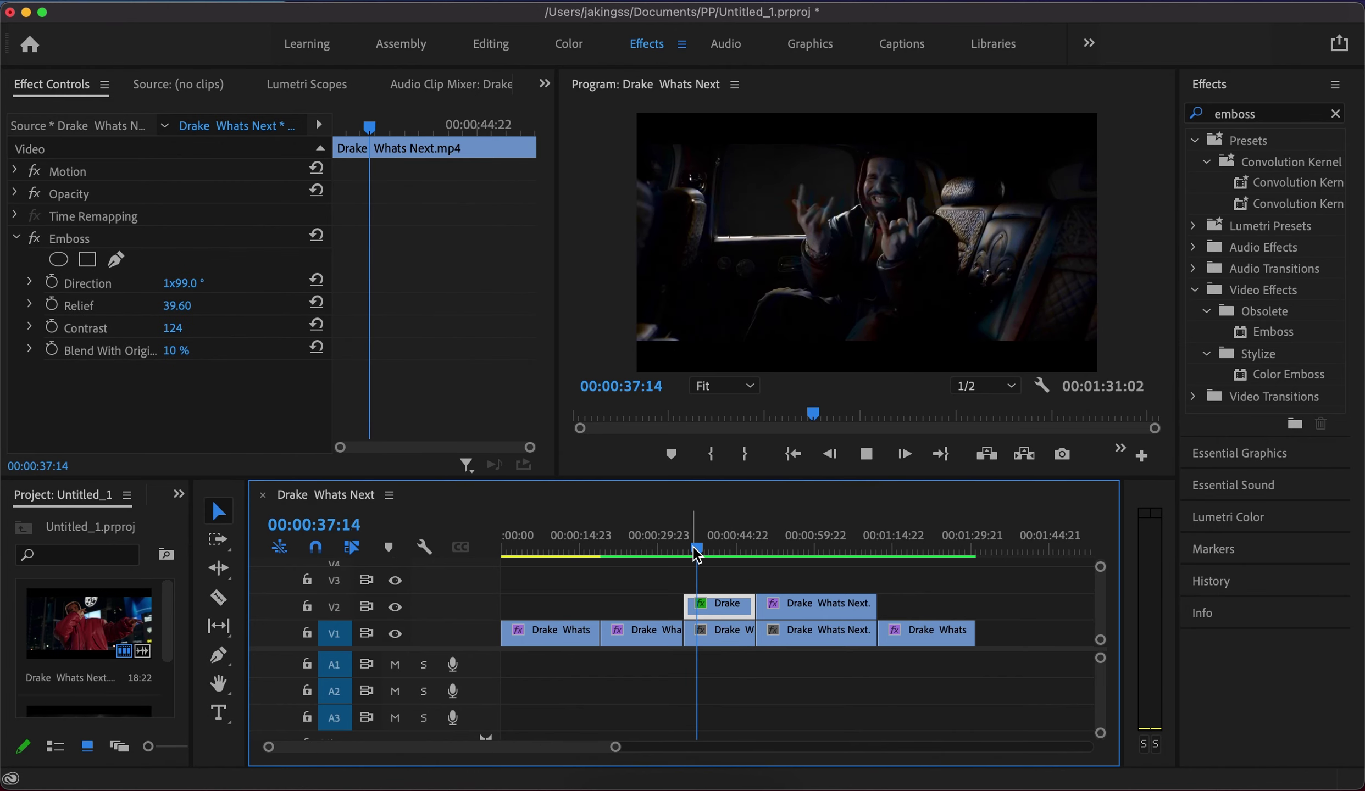
pyautogui.press('space')
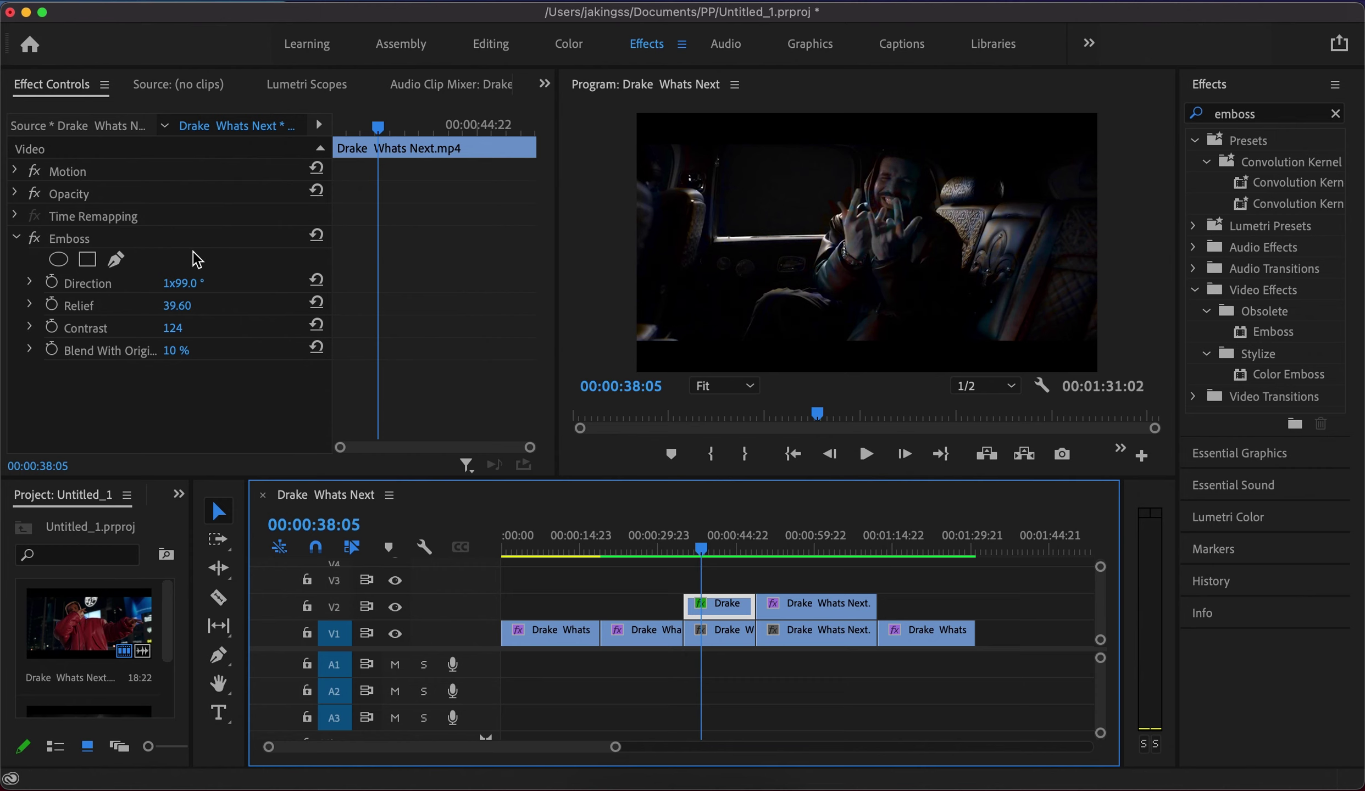
# Step: Compare the first V2 clip with and without Emboss by switching the effect off and back on and playing each version
pyautogui.click(33, 239)
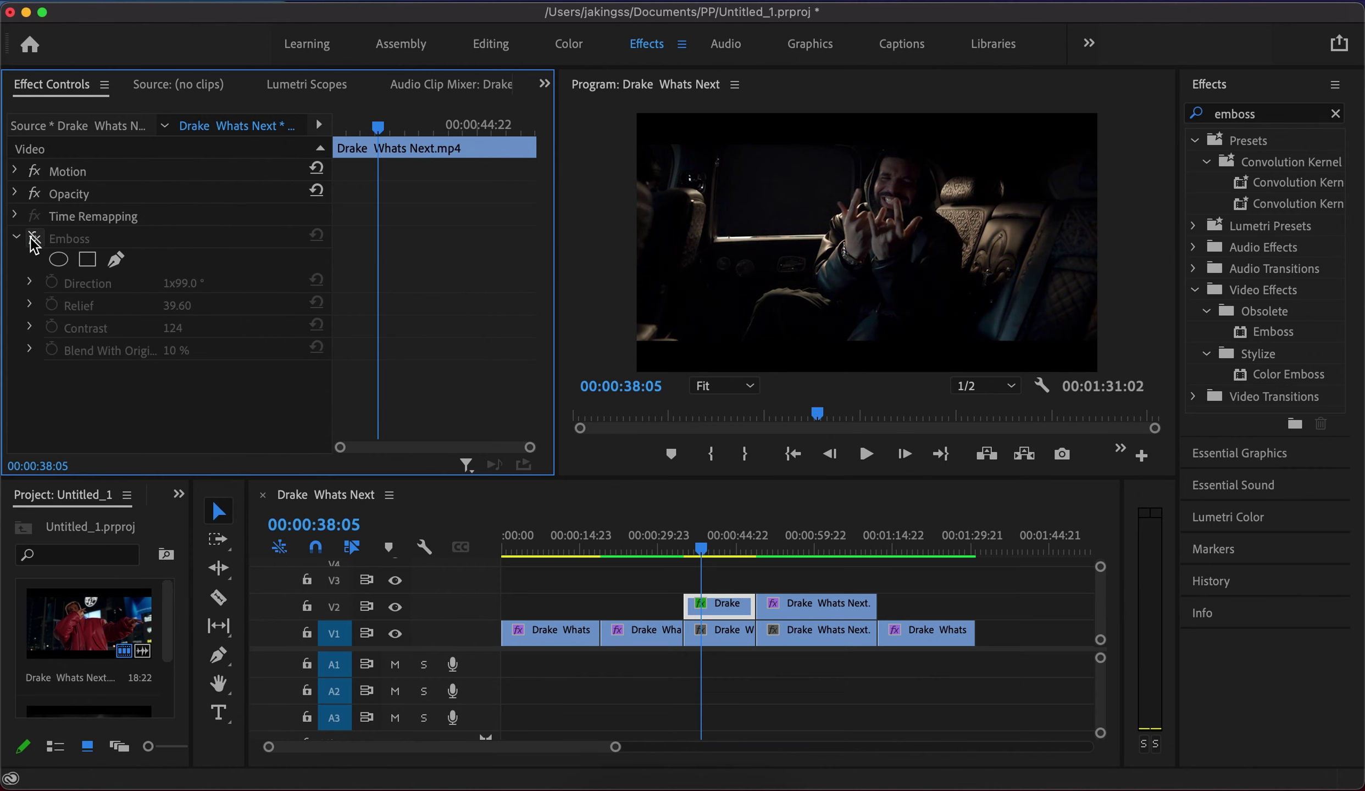
pyautogui.click(33, 240)
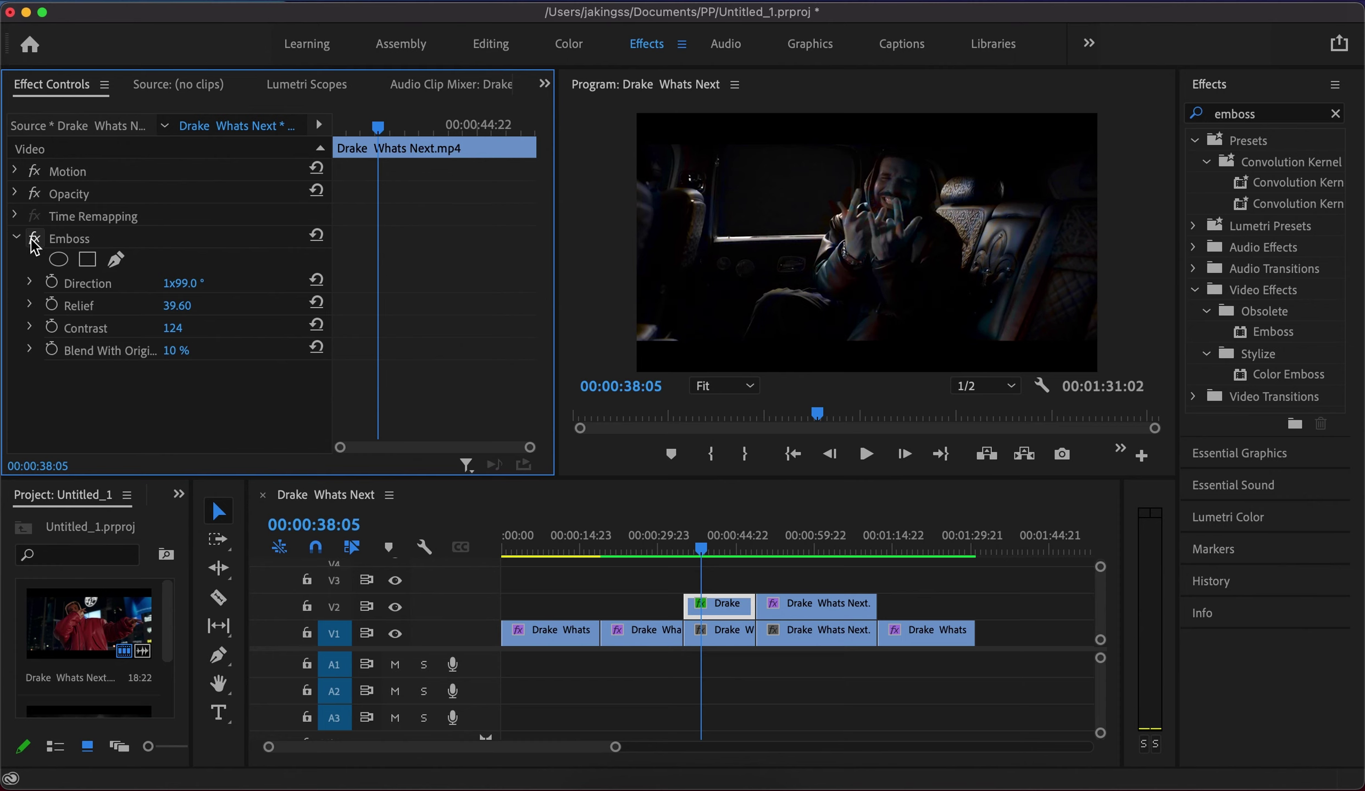
pyautogui.click(33, 240)
pyautogui.press('space')
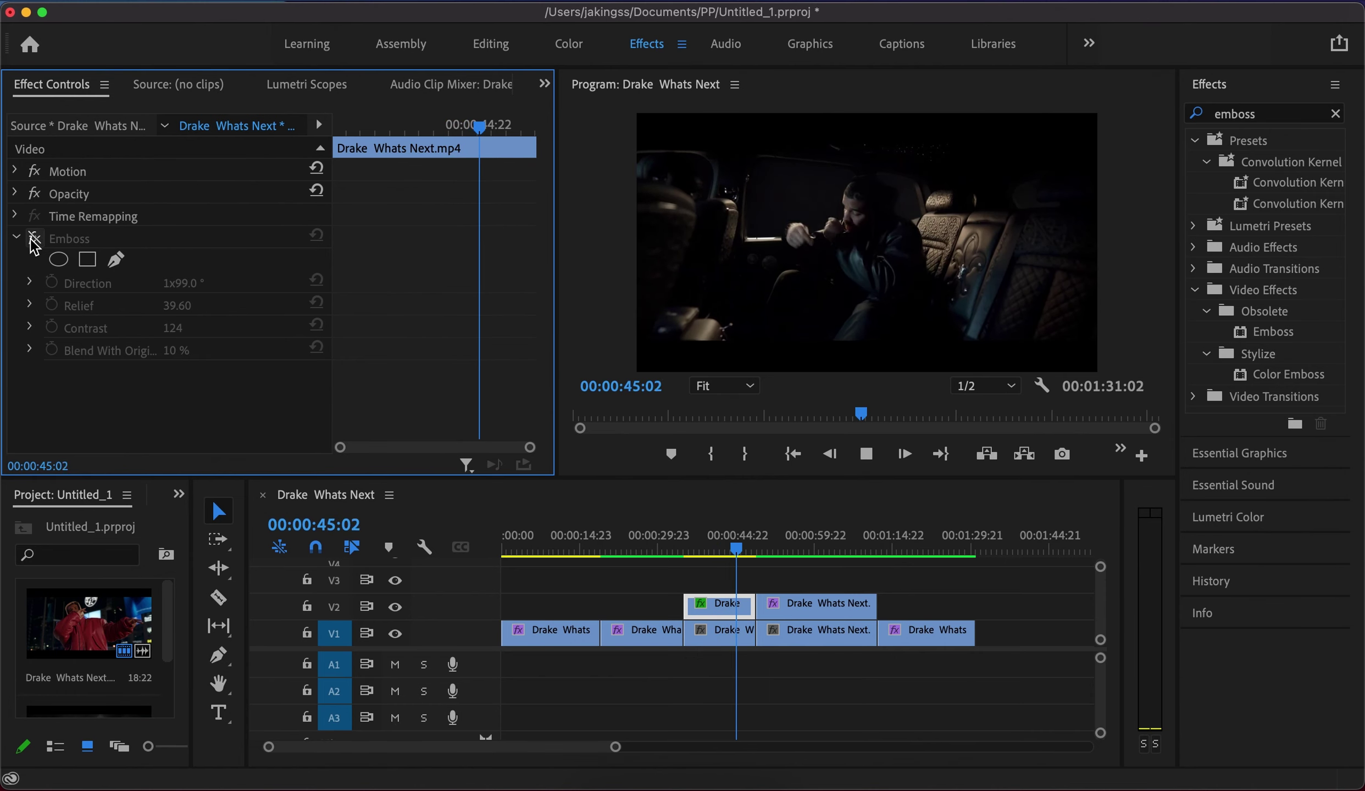
pyautogui.press('space')
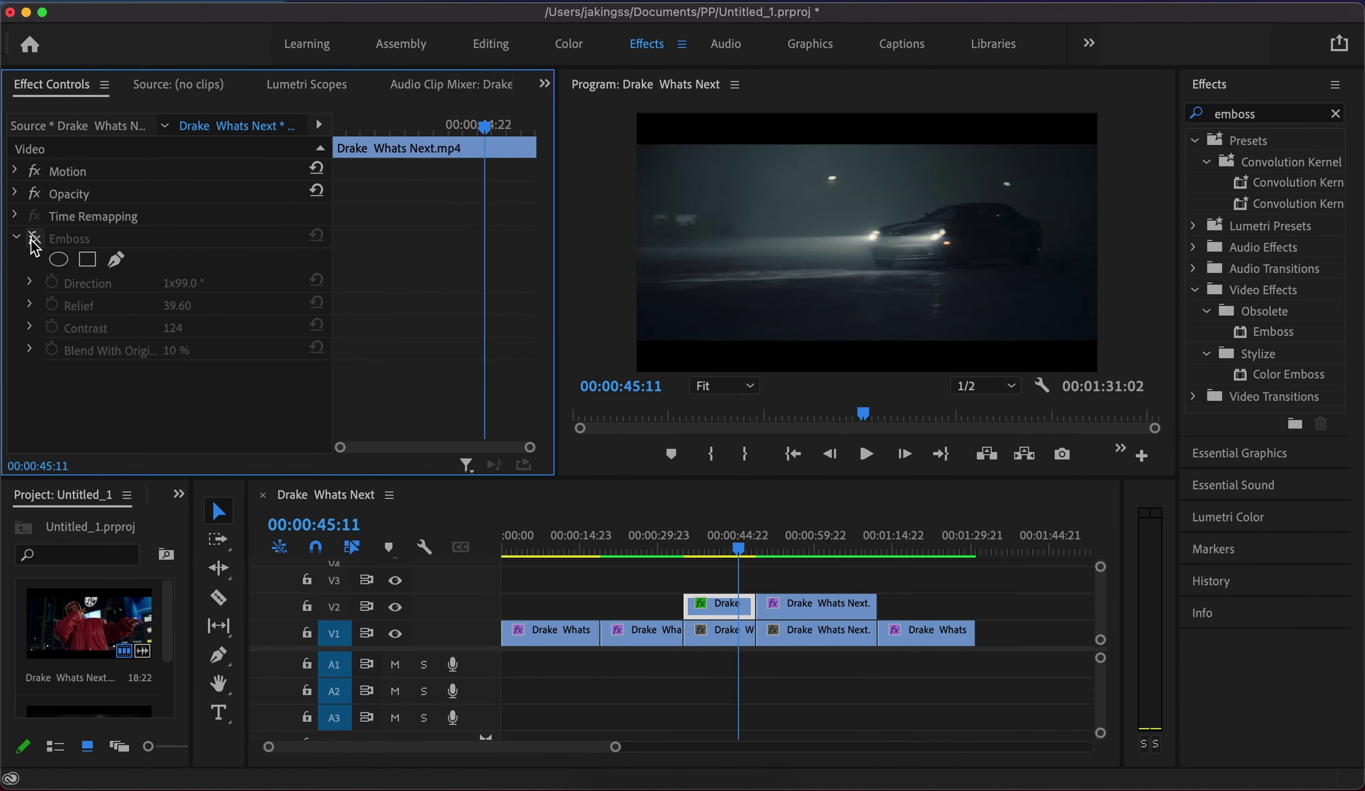
pyautogui.press('j')
pyautogui.click(34, 240)
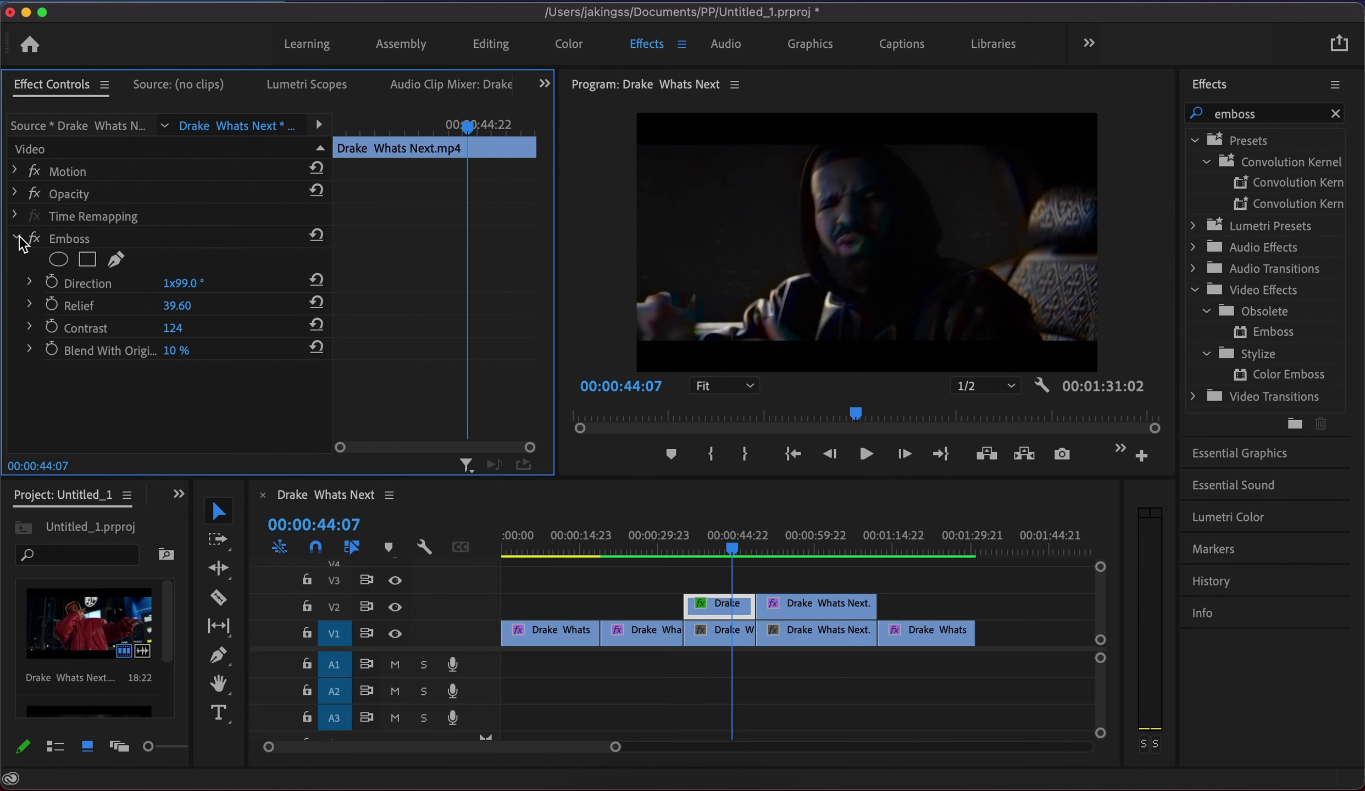
pyautogui.press('space')
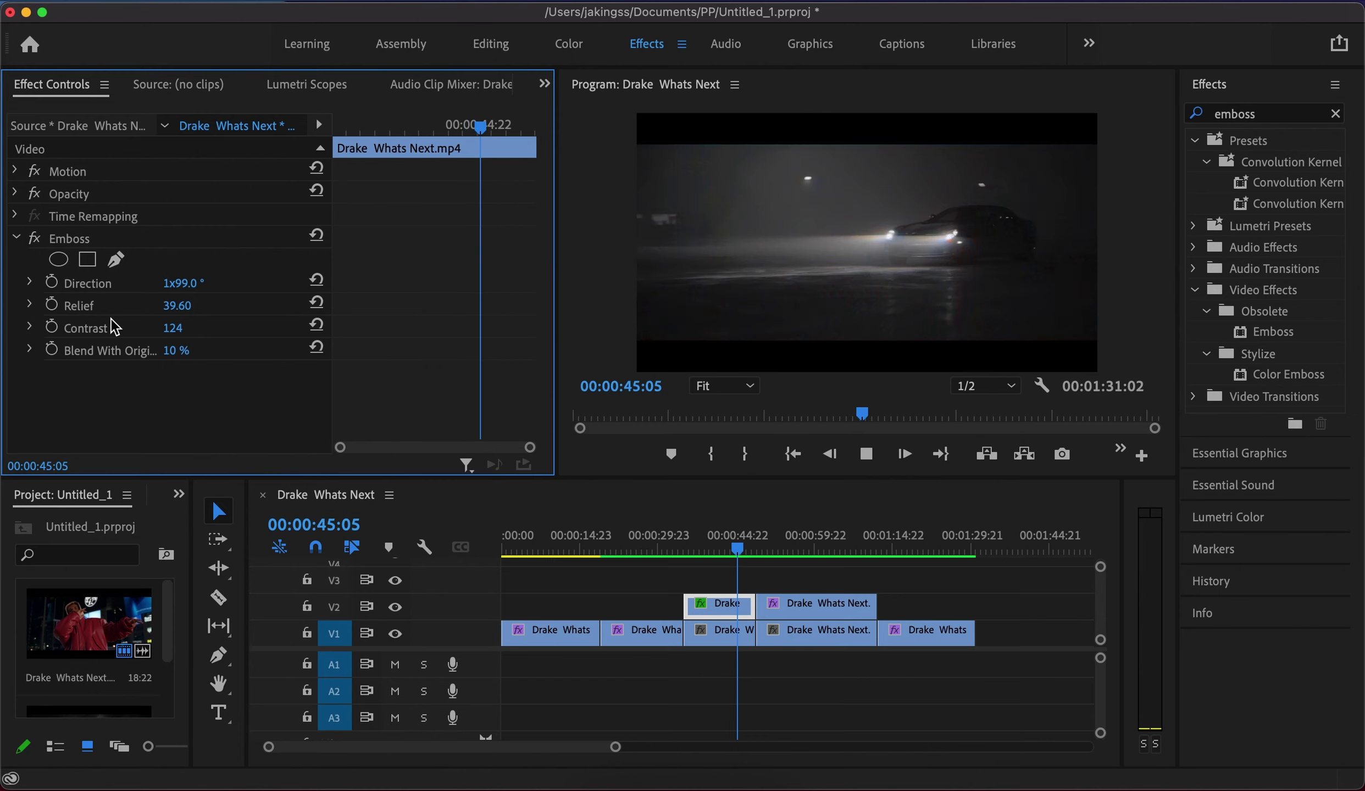
pyautogui.press('space')
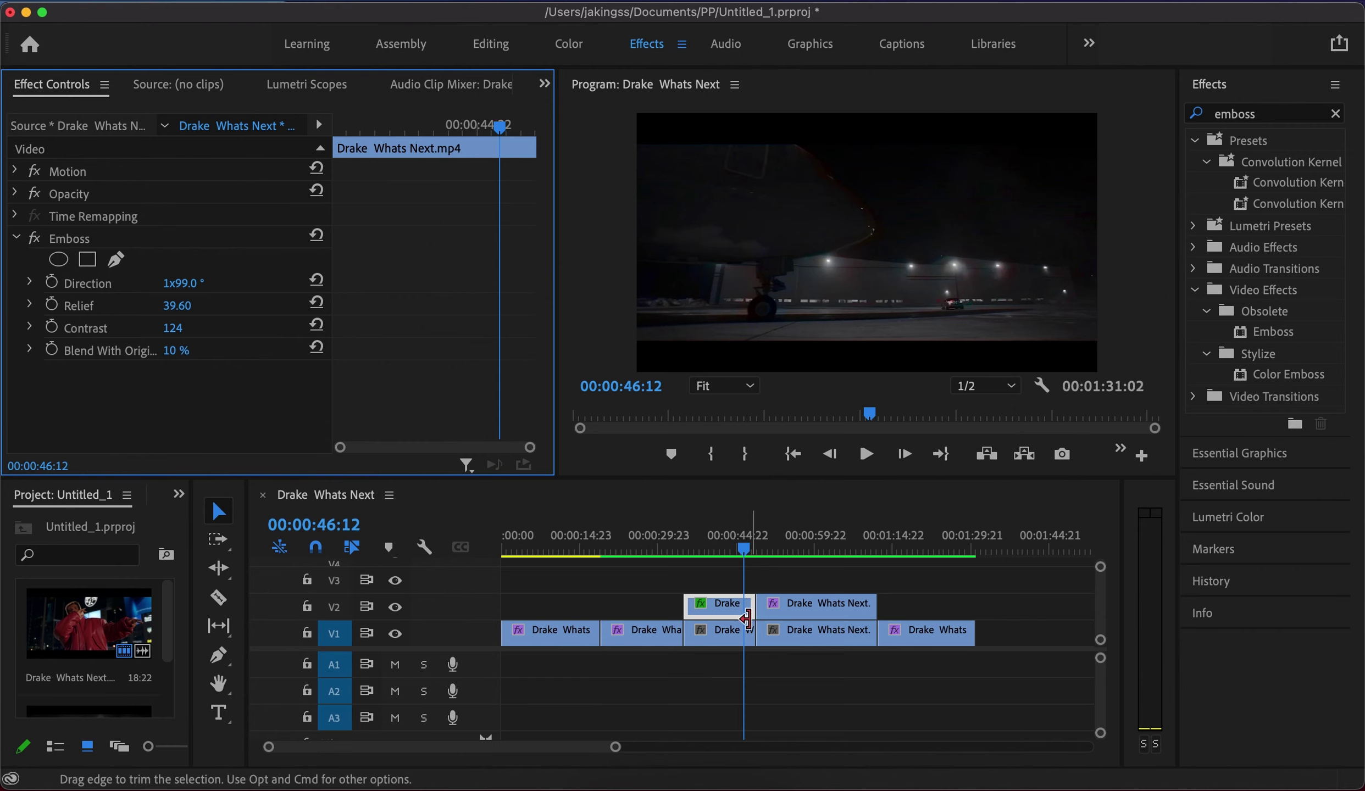
# Step: Move the playhead to 00:00:51:12 over the second V2 clip and search the effects library for "strobe light"
pyautogui.click(725, 632)
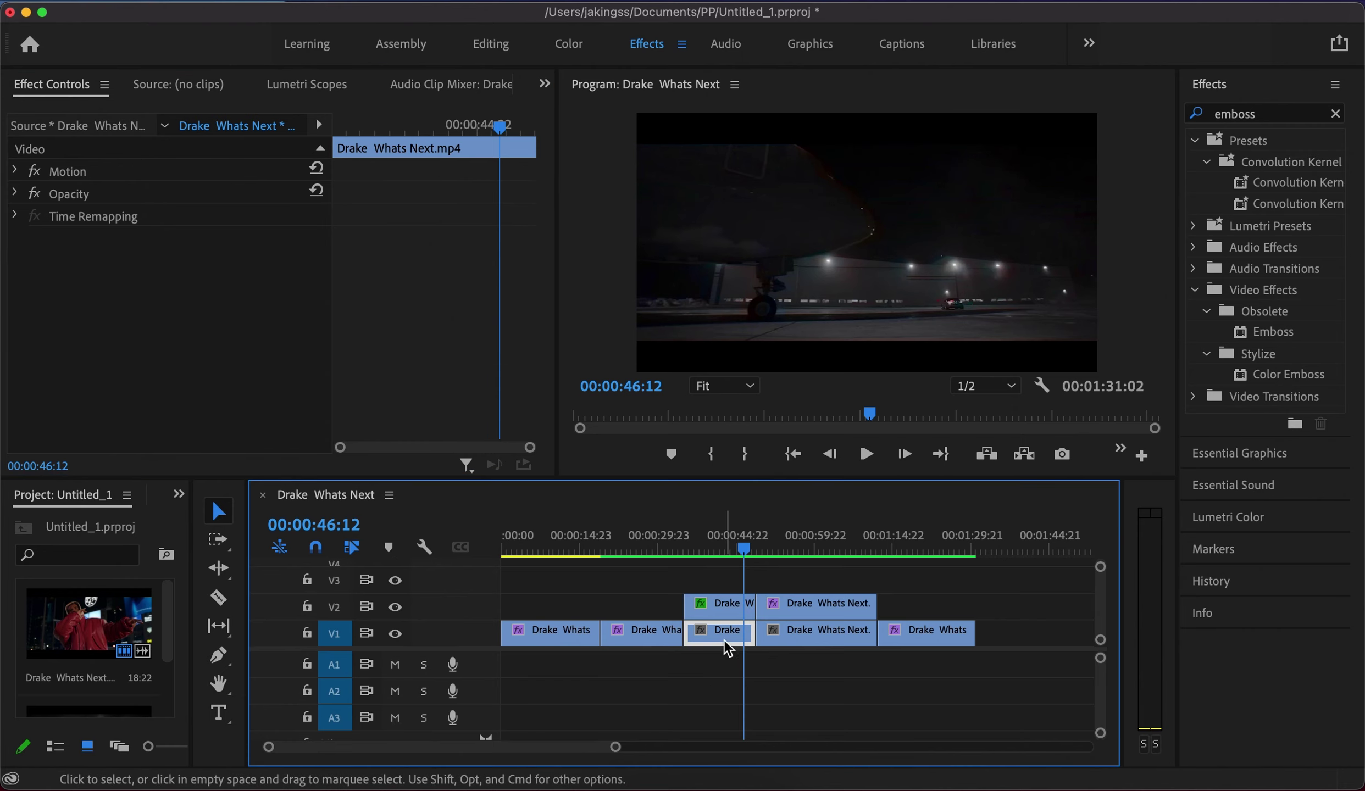
pyautogui.click(727, 582)
pyautogui.moveTo(748, 546); pyautogui.dragTo(770, 546)
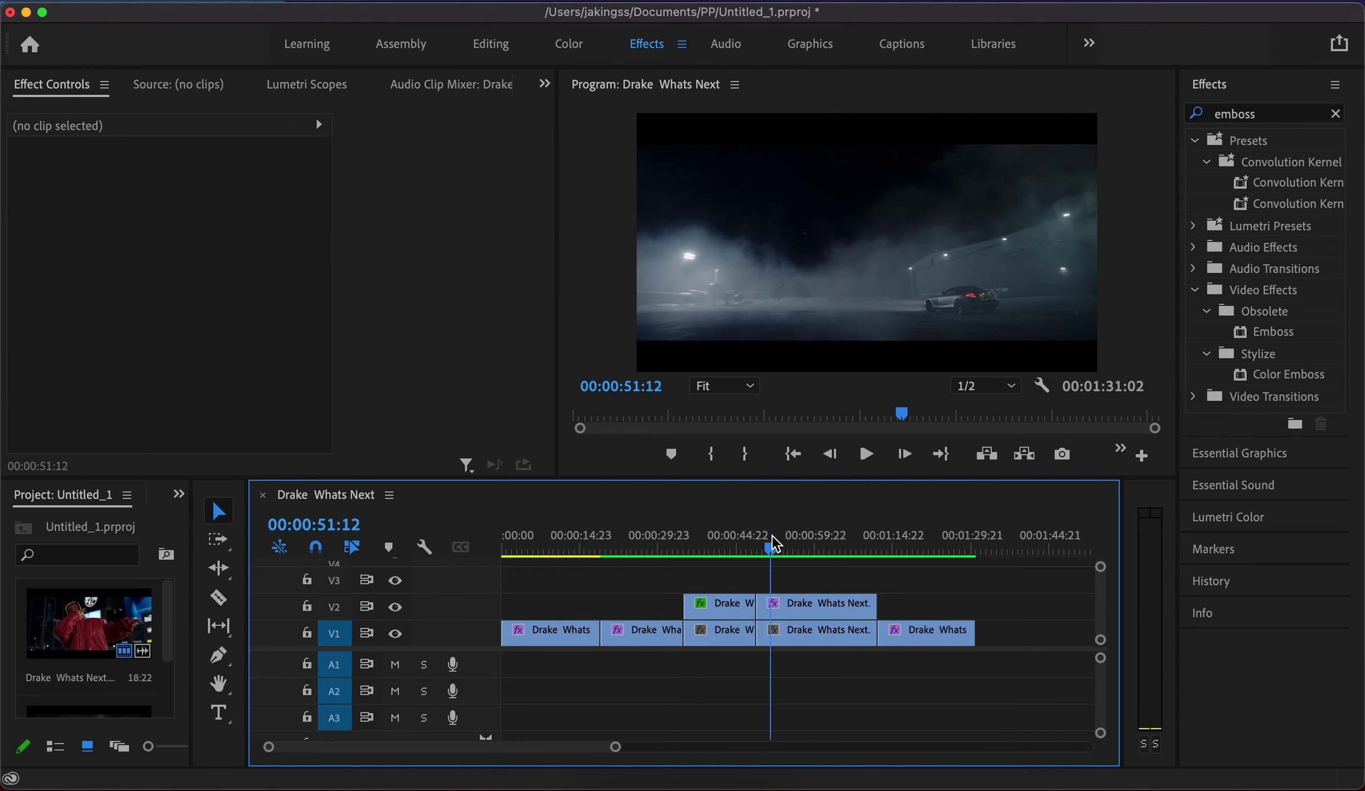
pyautogui.click(1331, 119)
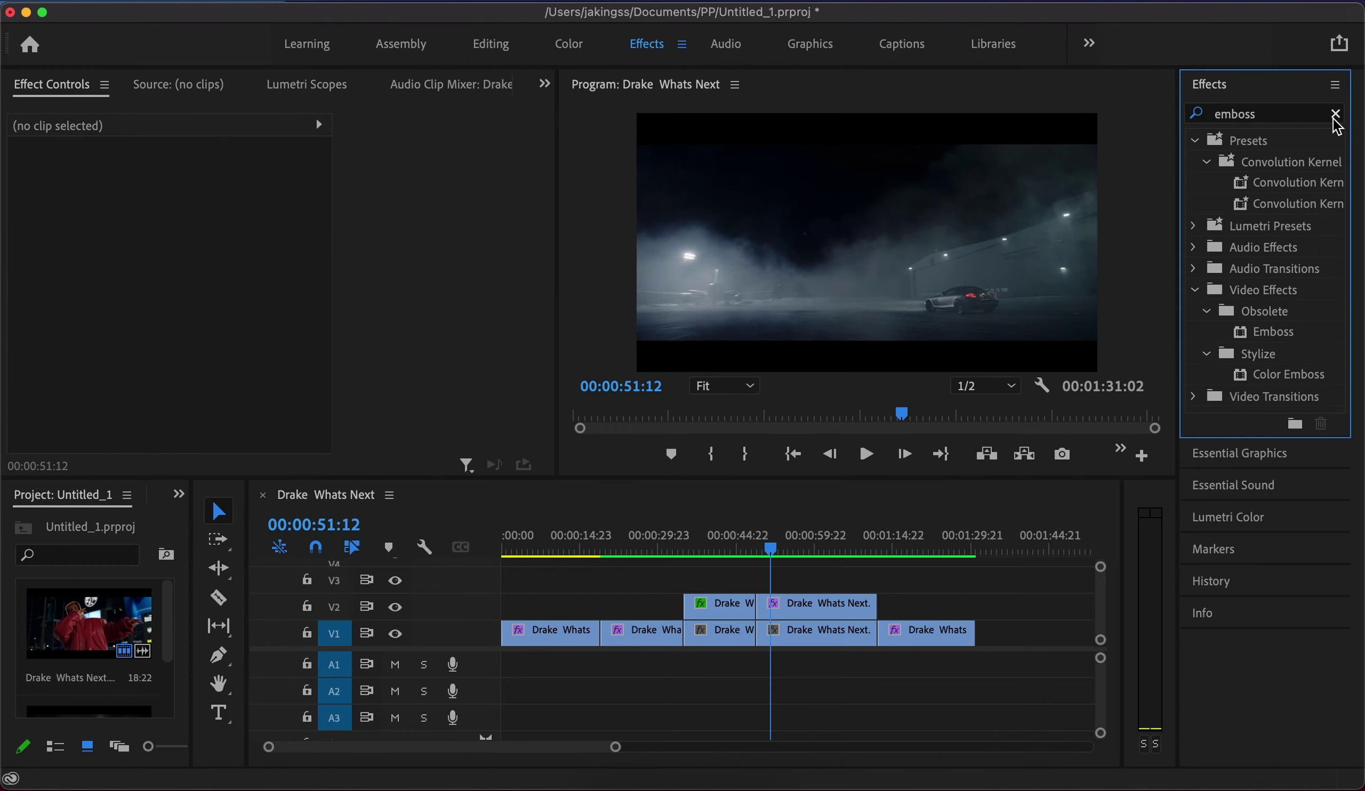
pyautogui.click(1335, 115)
pyautogui.write('strobe light')
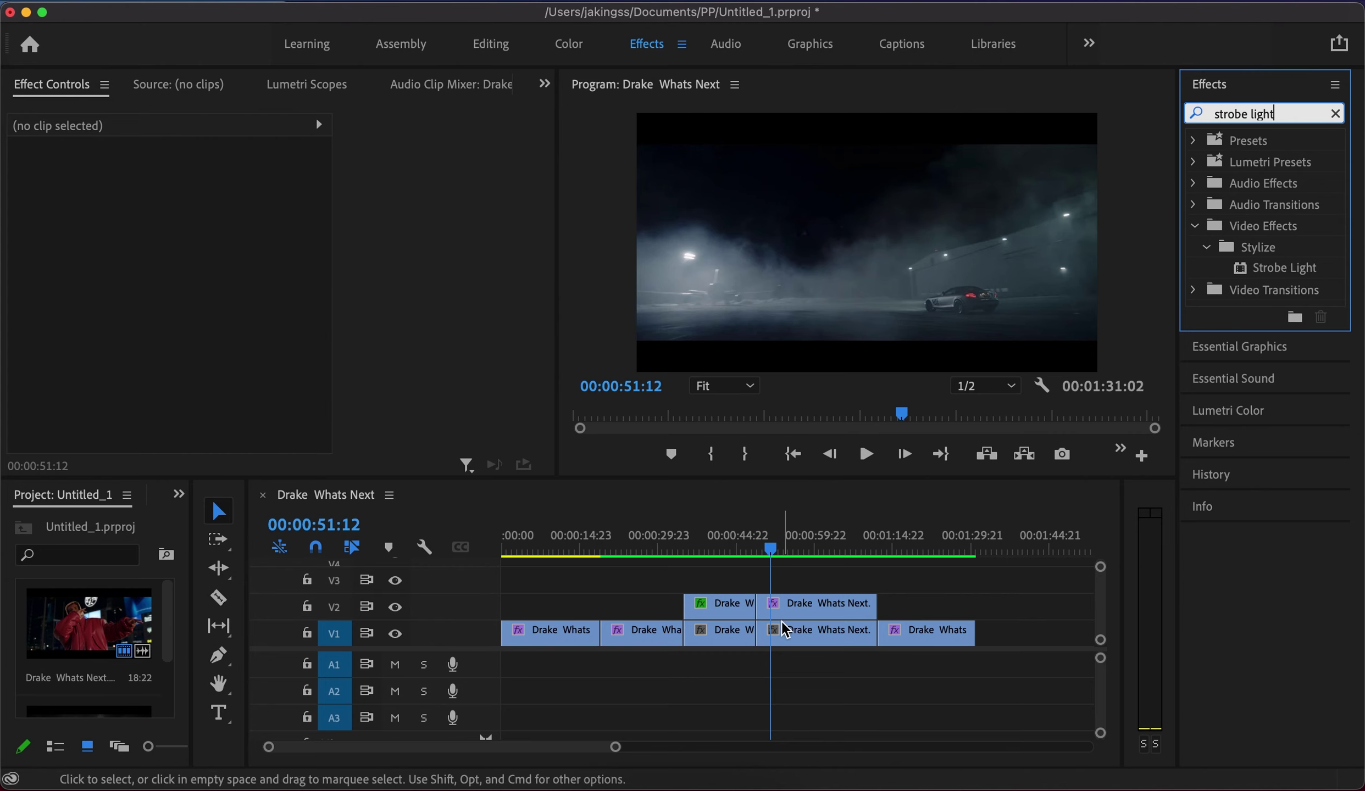
# Step: Examine the second V2 clip's Strobe Light settings, including the Strobe Color picker without changing it, and move the playhead to the clip's start
pyautogui.click(791, 607)
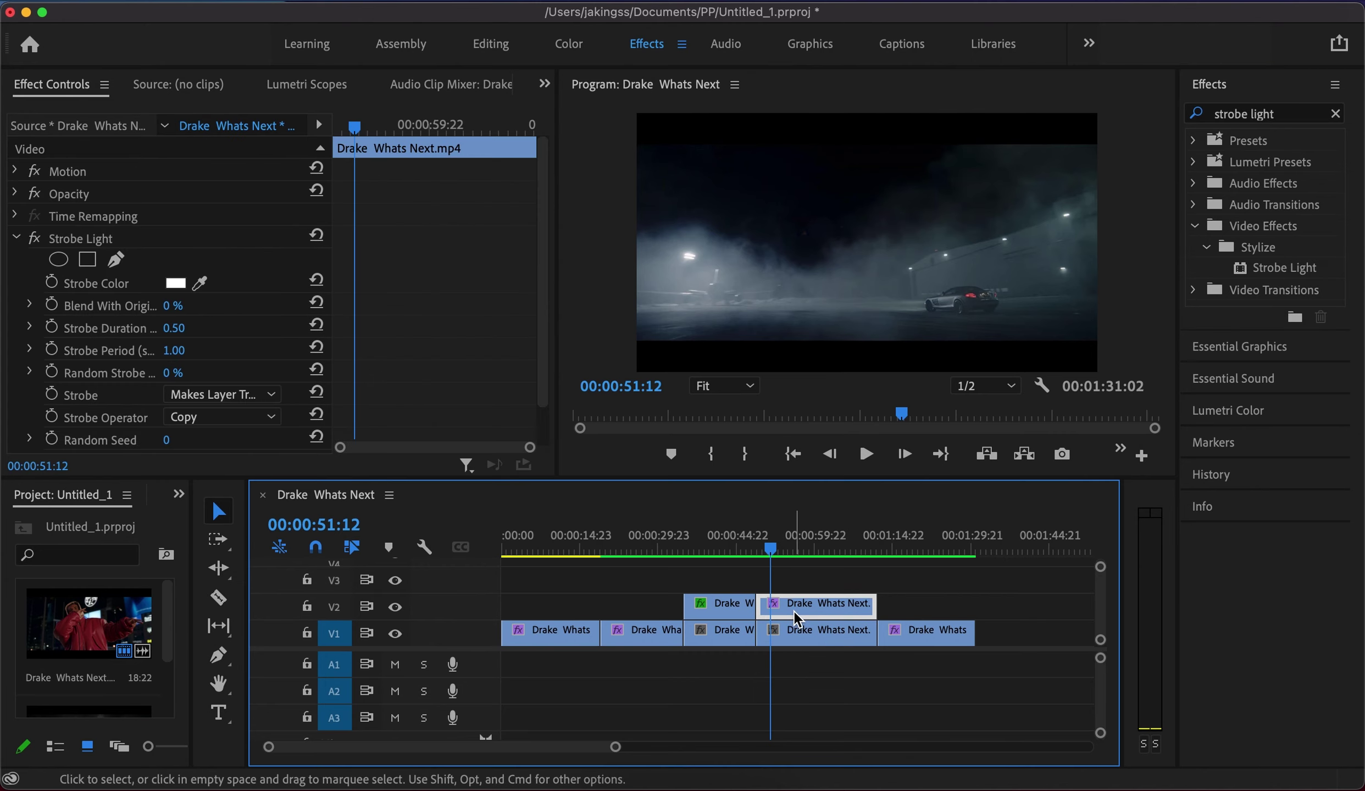
pyautogui.scroll(-2, 170, 261)
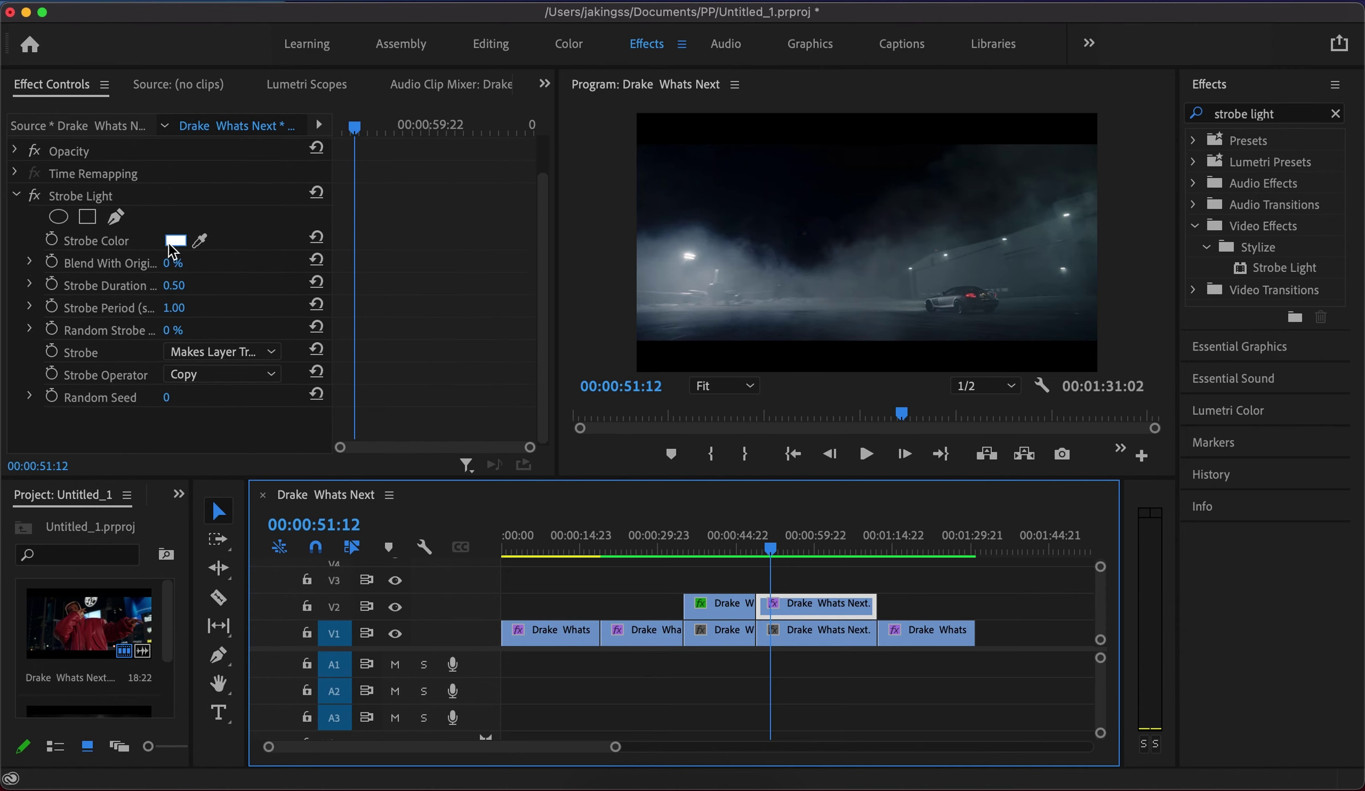
pyautogui.click(175, 242)
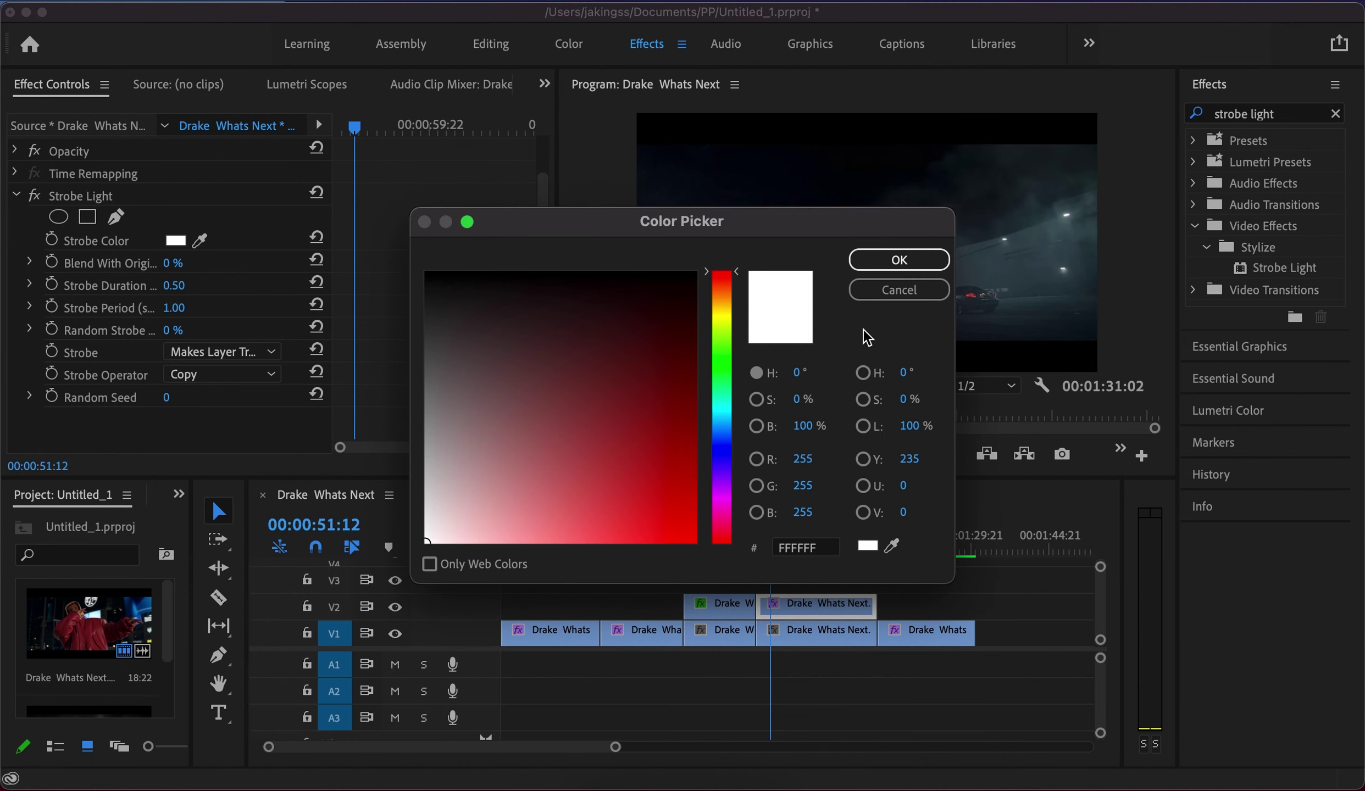
pyautogui.click(891, 291)
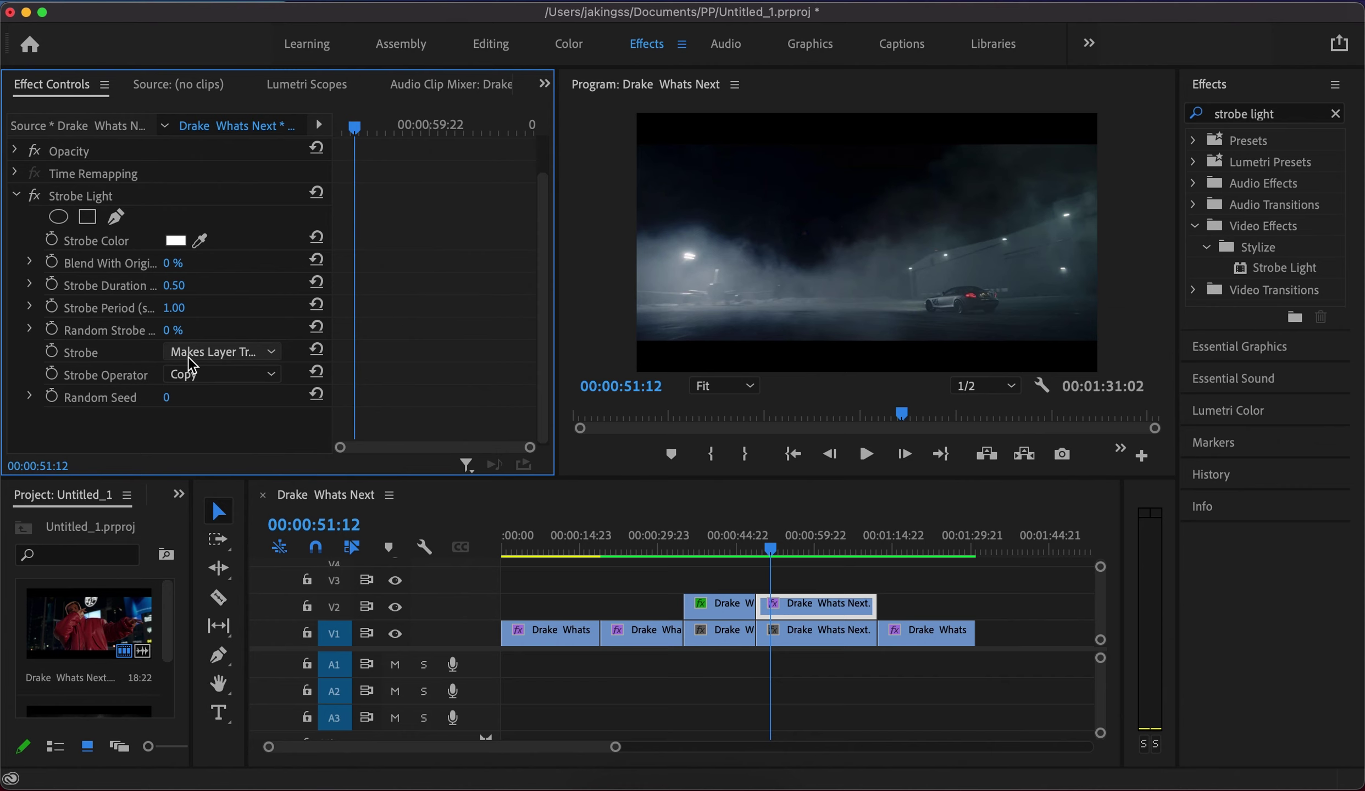
pyautogui.click(758, 547)
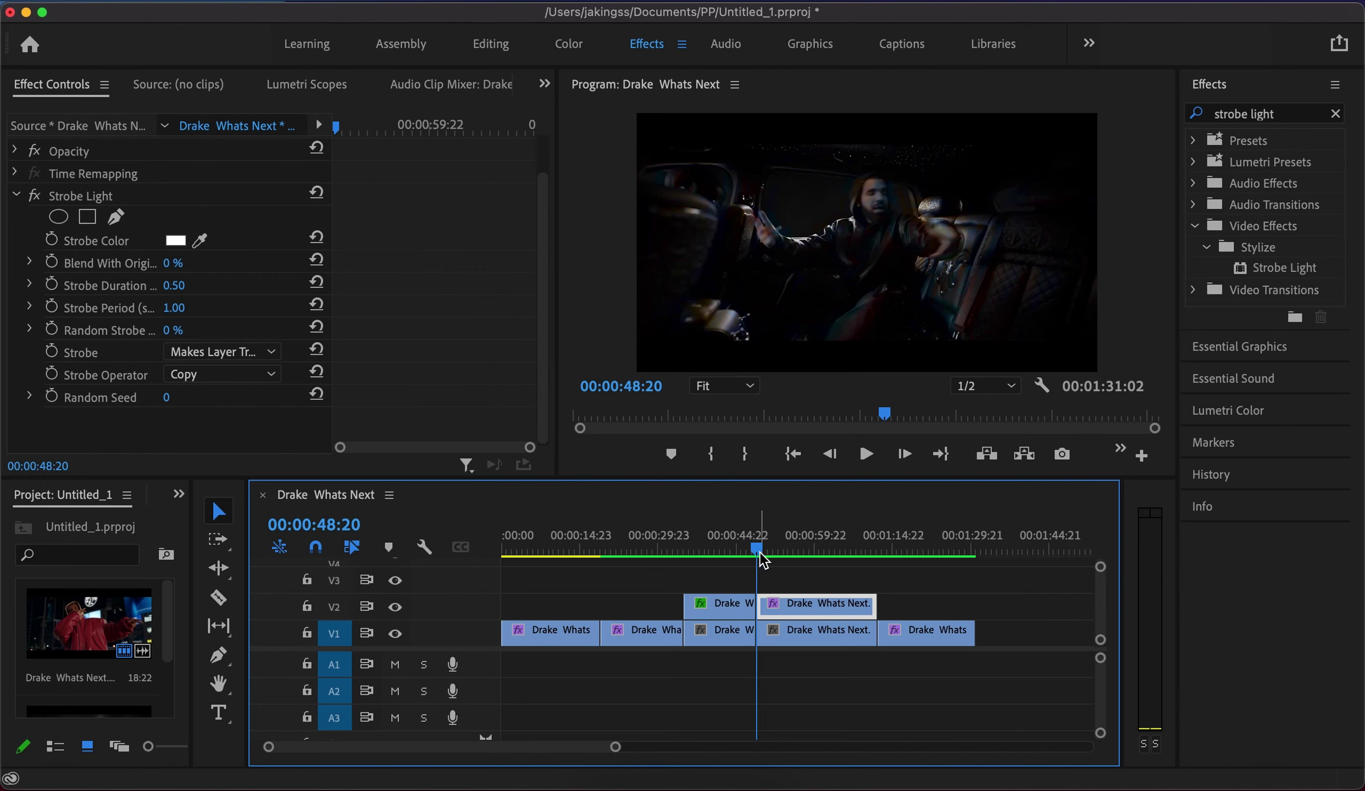
# Step: Preview the opening of the second V2 clip and compare its applied effects with those of the V1 clip directly beneath it
pyautogui.press('space')
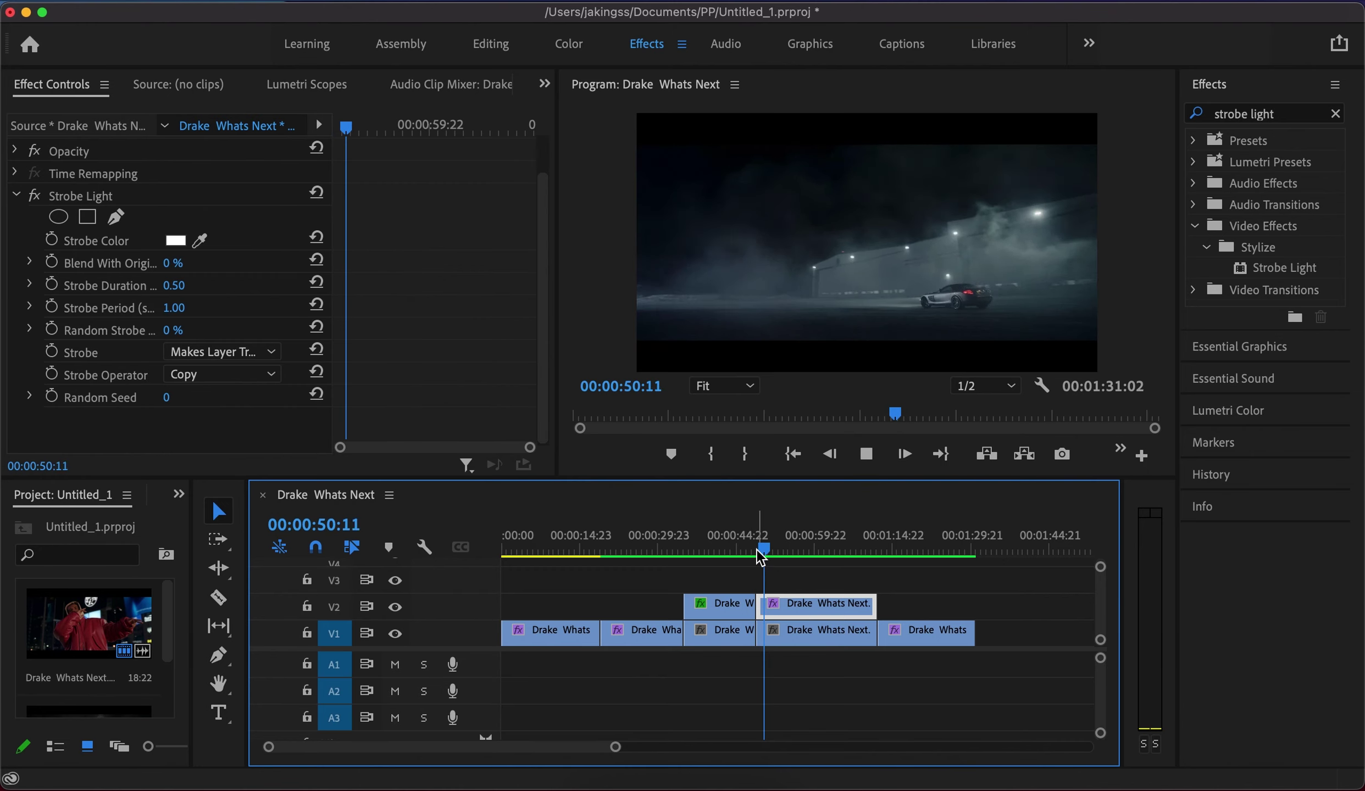
pyautogui.press('space')
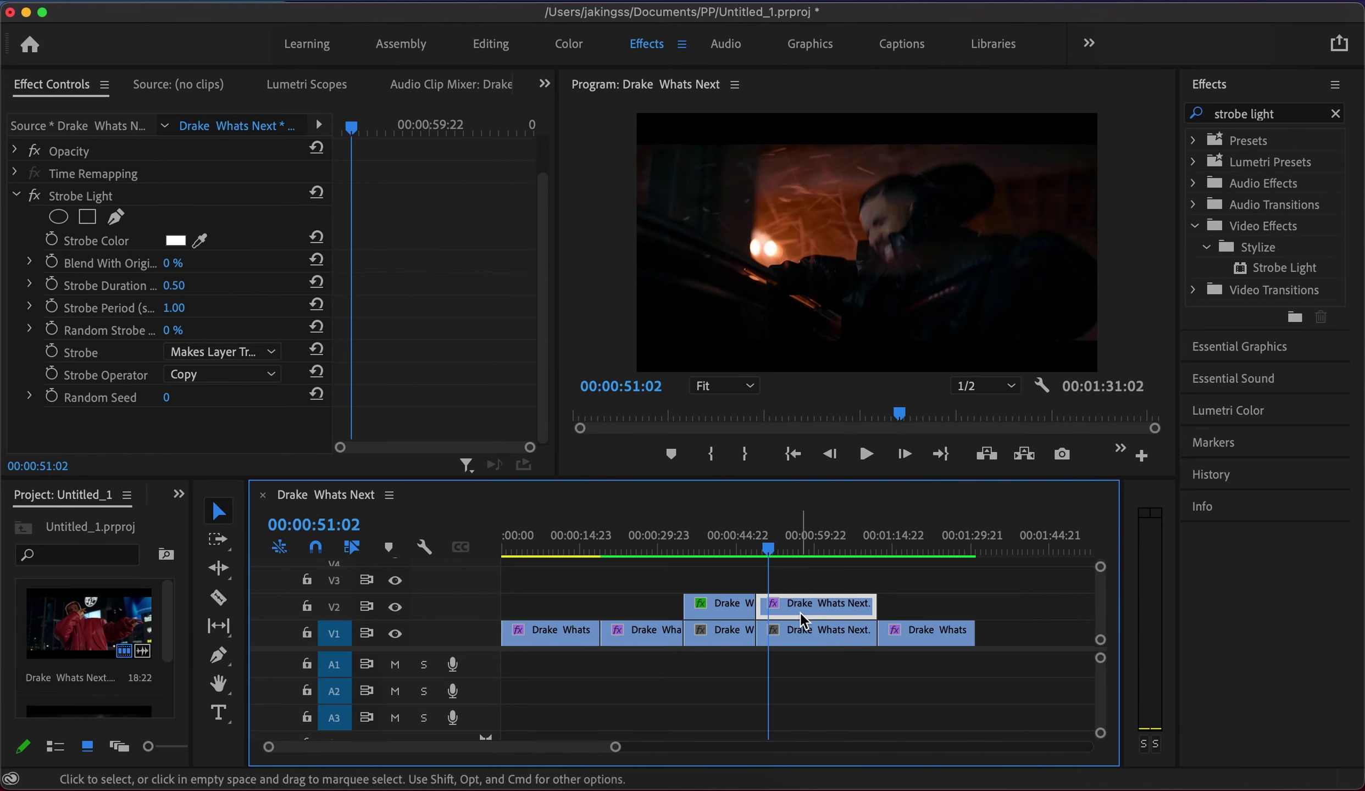
pyautogui.click(807, 634)
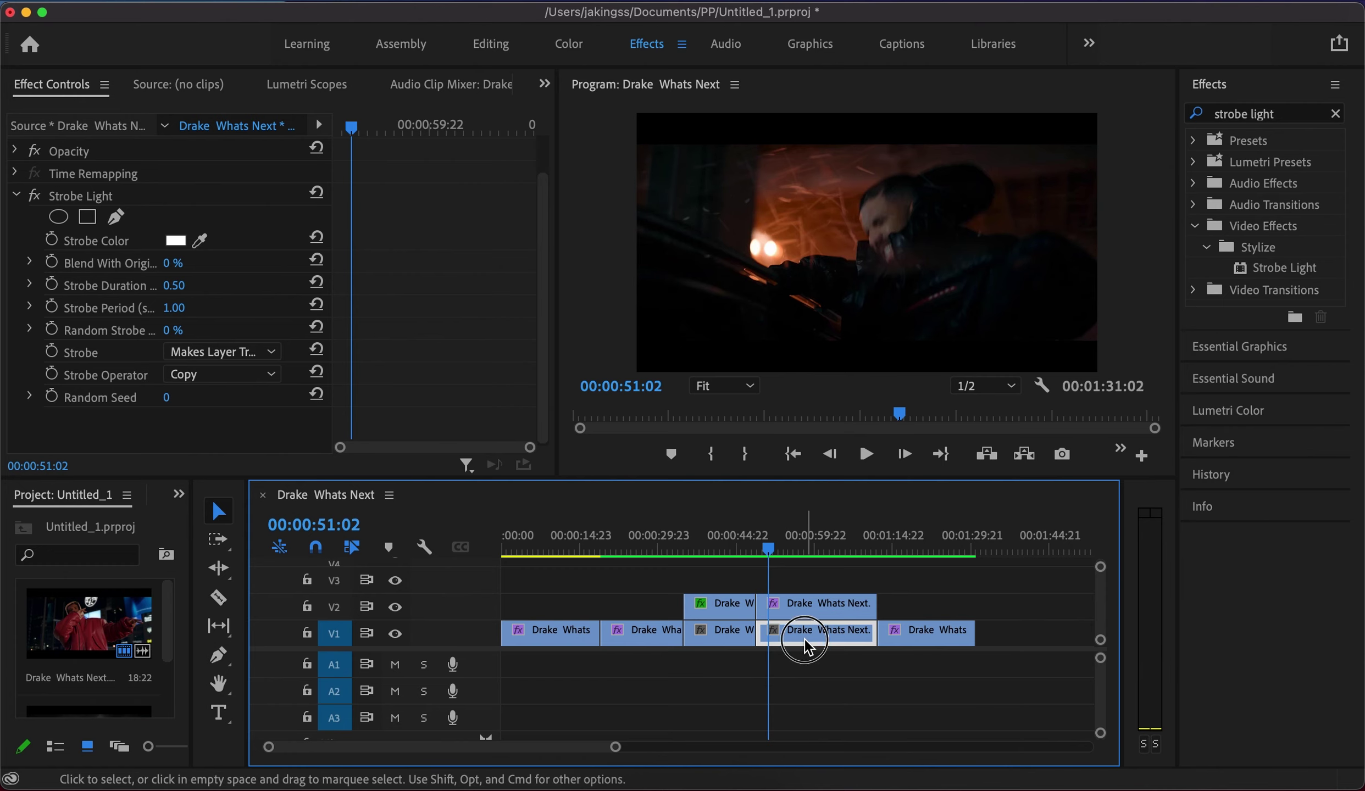
pyautogui.click(830, 616)
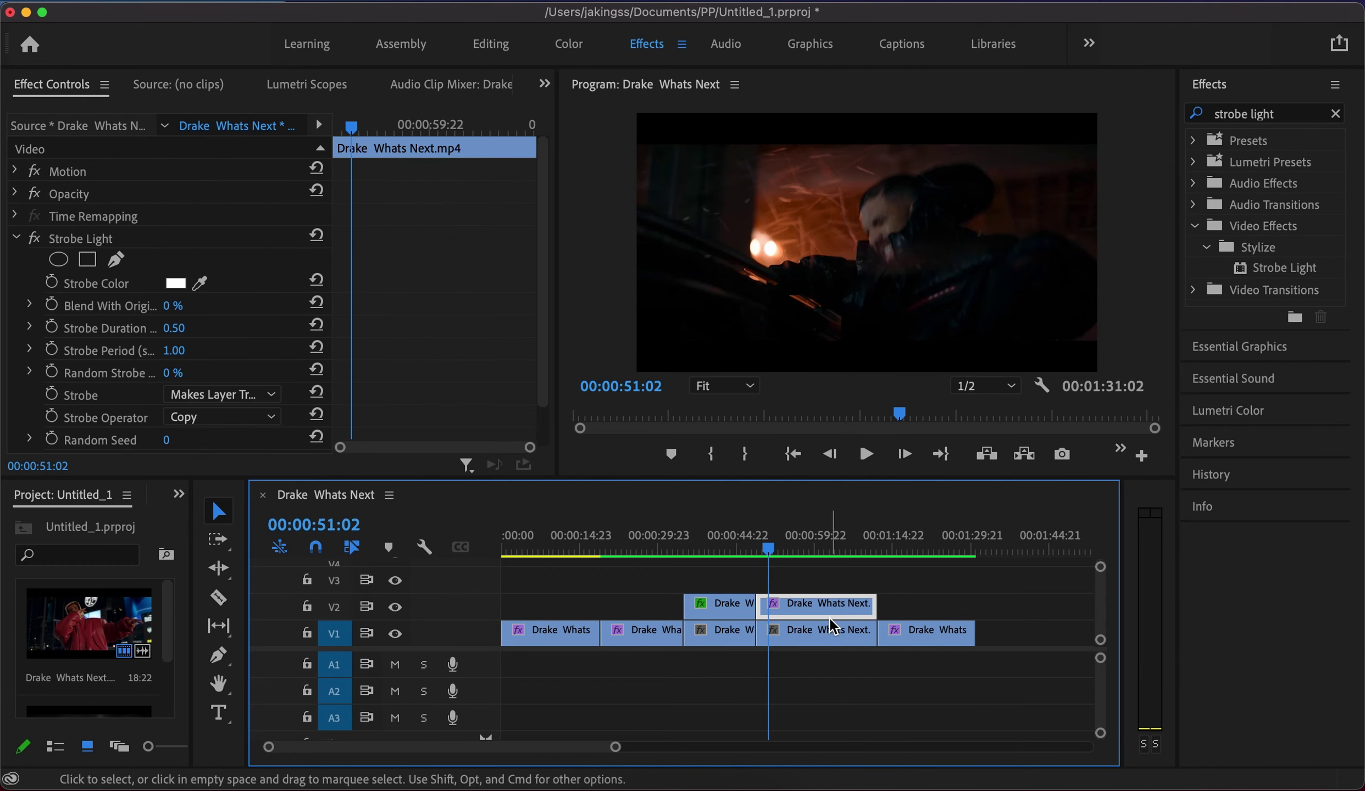
pyautogui.click(828, 640)
pyautogui.click(837, 609)
pyautogui.click(831, 637)
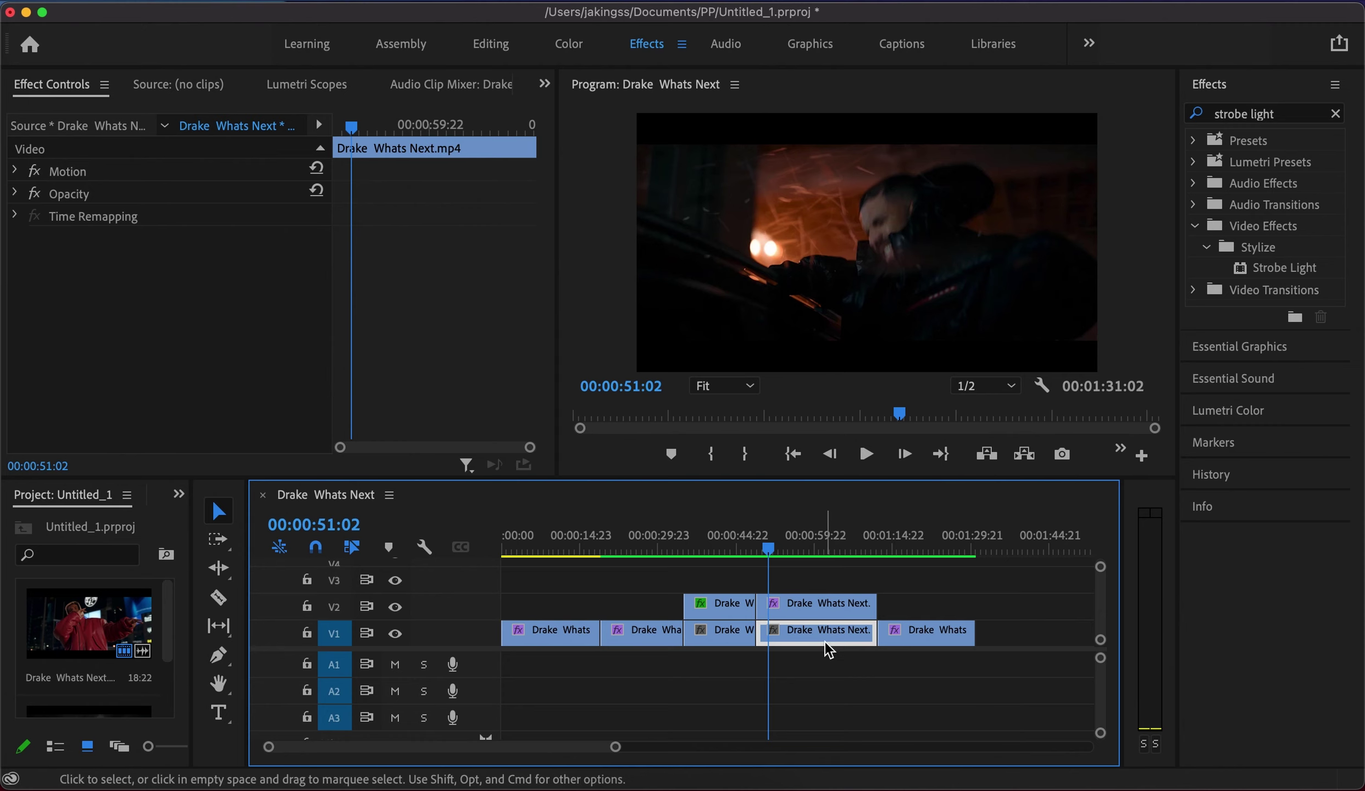
pyautogui.click(800, 608)
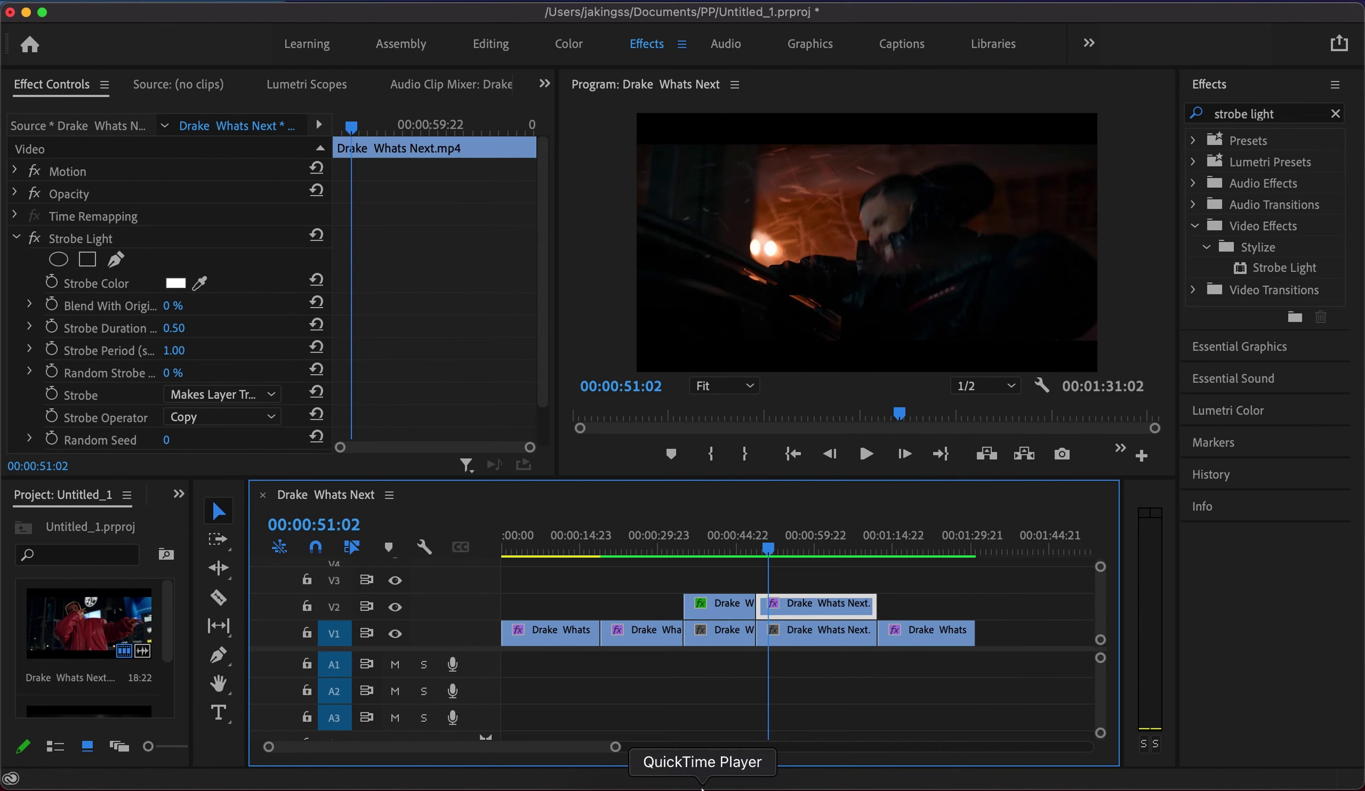
# Step: Replay the second V2 clip from its start at 00:00:48:20, pausing once partway through to watch the strobe effect
pyautogui.click(754, 547)
pyautogui.click(756, 547)
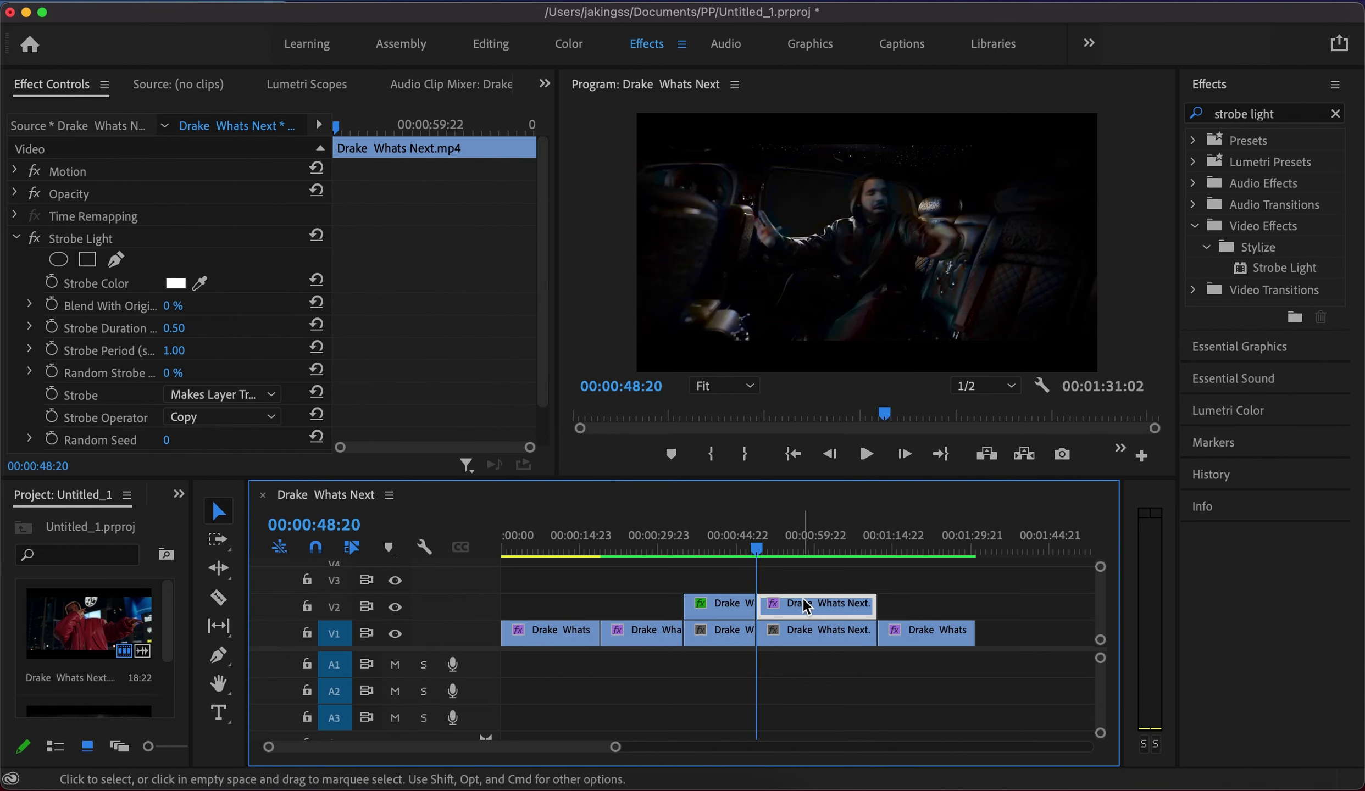
pyautogui.press('space')
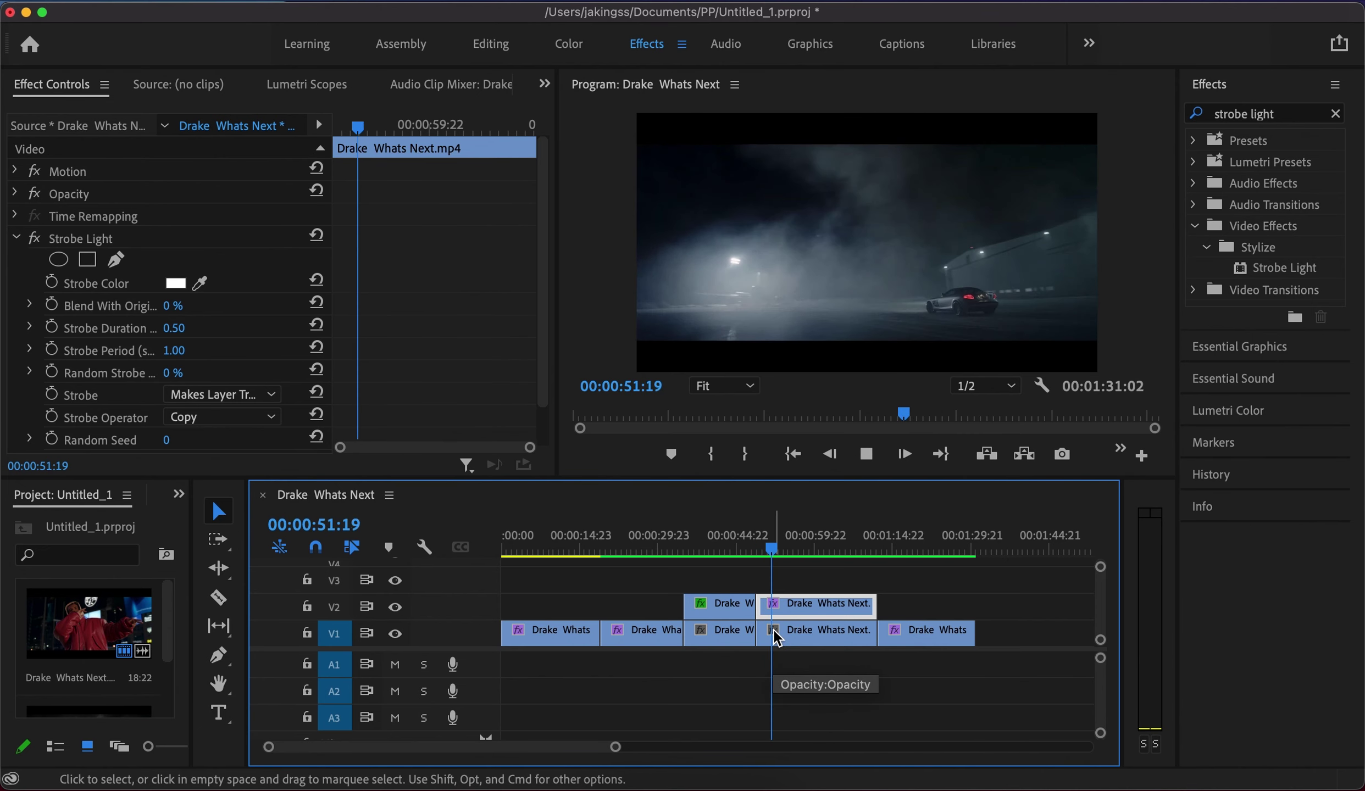
pyautogui.press('space')
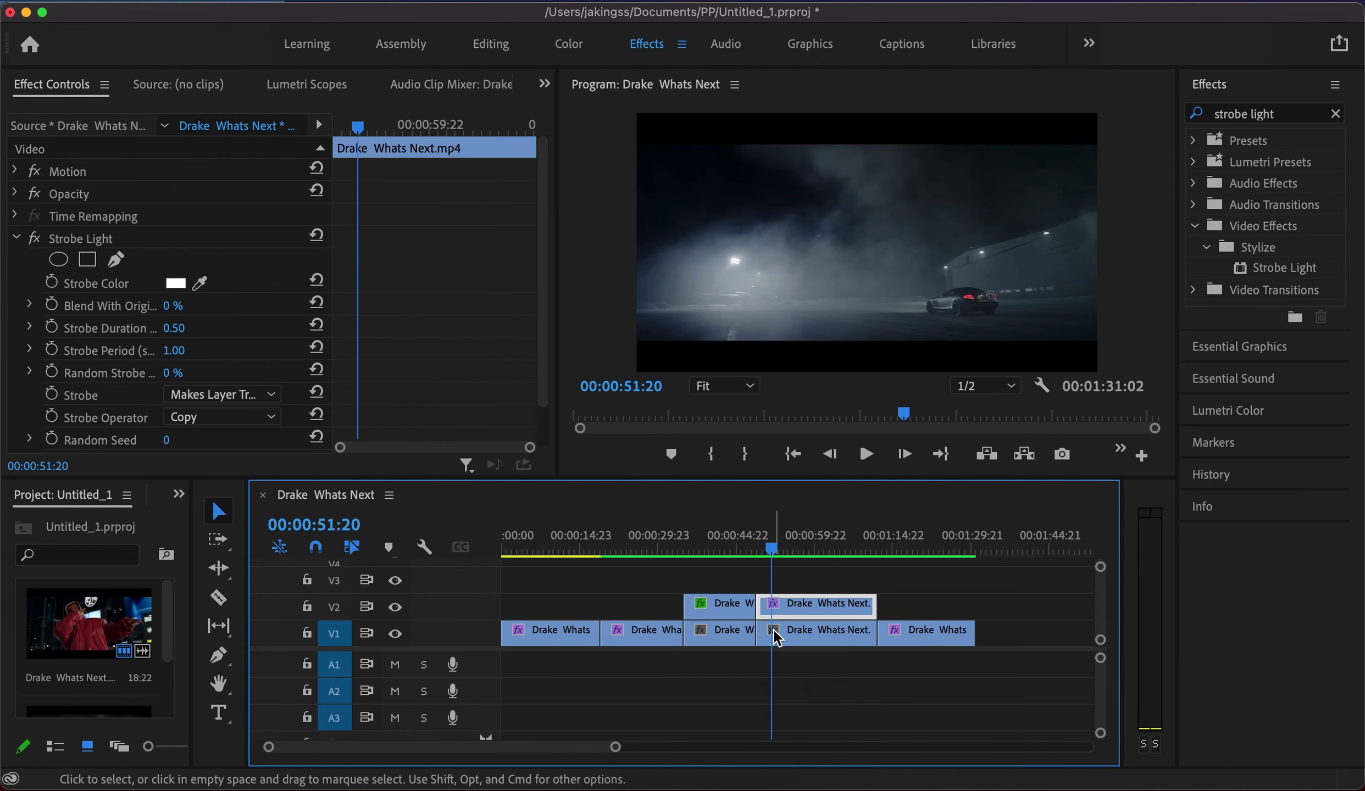
pyautogui.press('space')
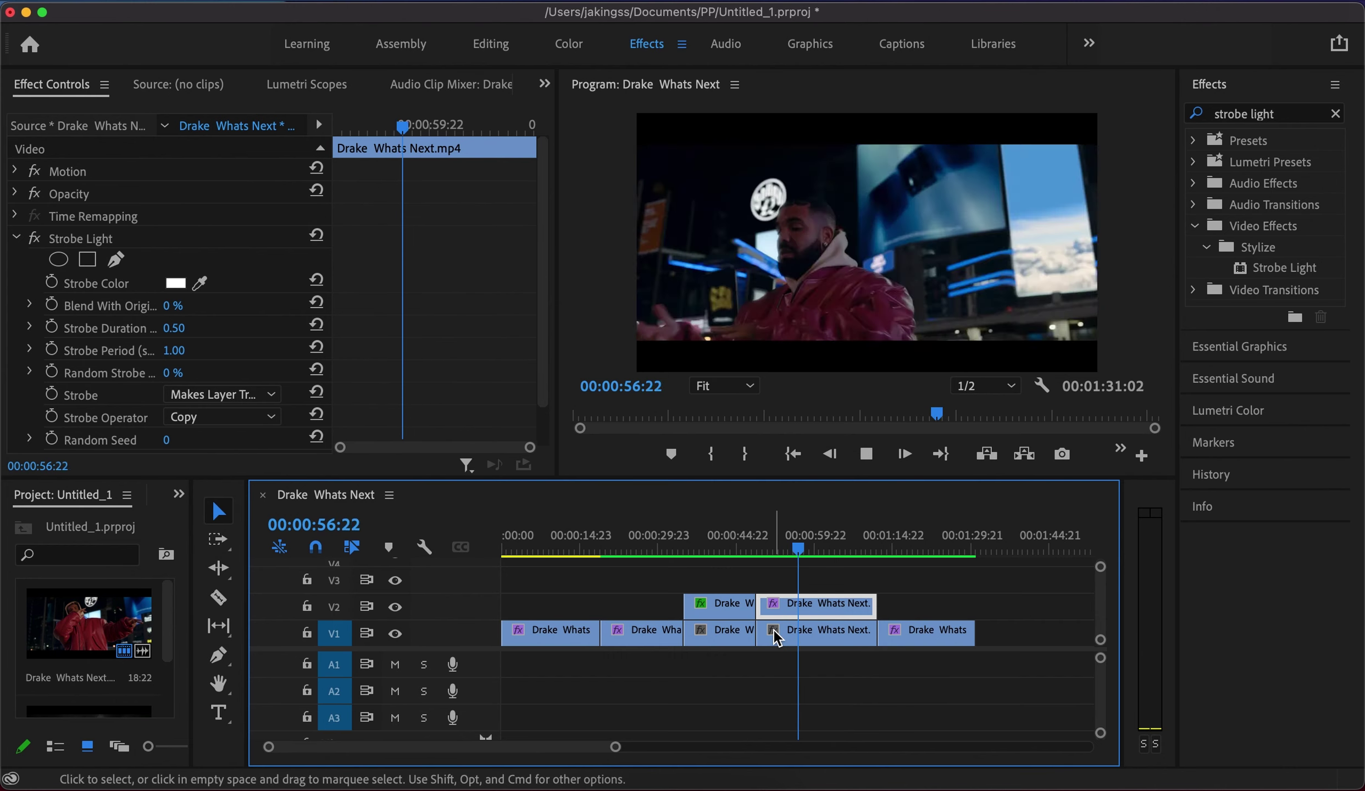
pyautogui.press('space')
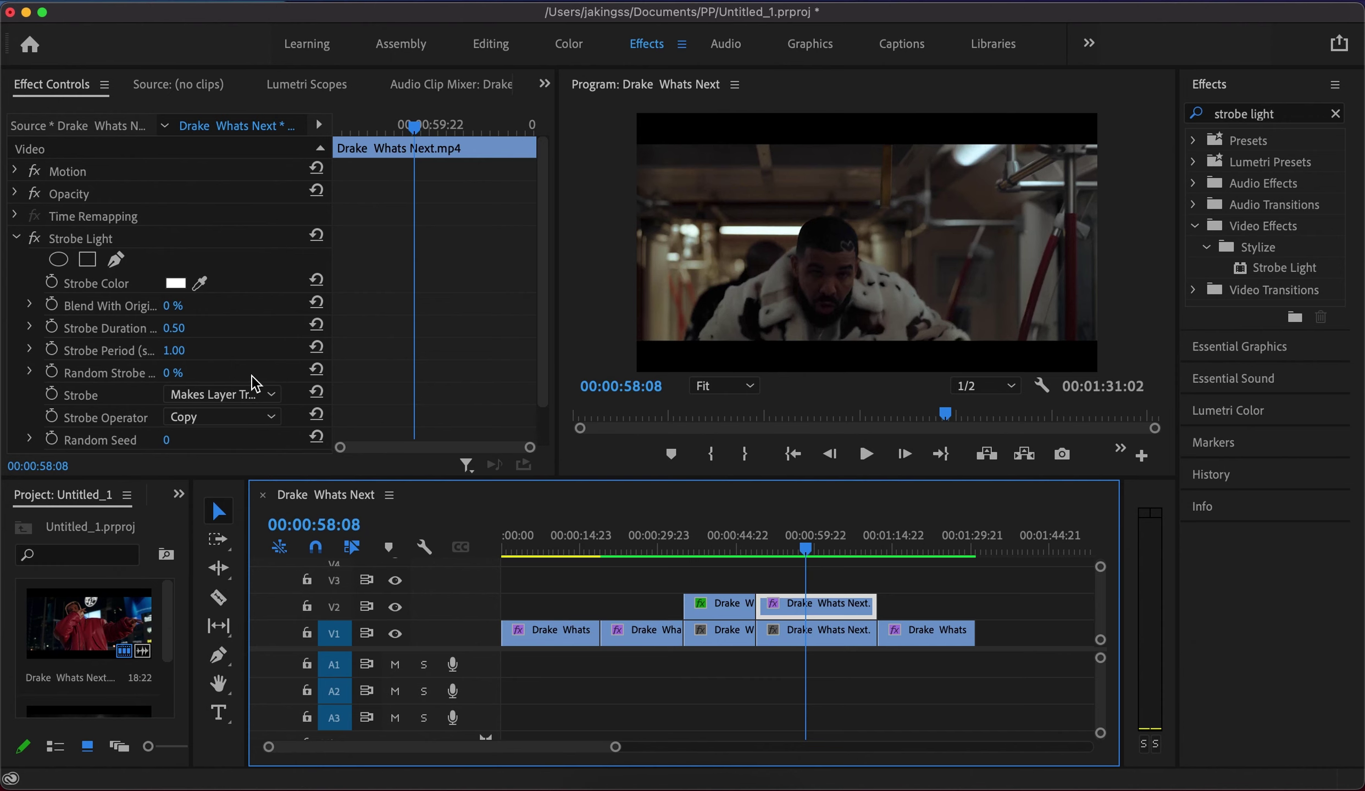
# Step: Examine the Strobe options of the second V2 clip's Strobe Light effect, leaving Makes Layer Transparent selected
pyautogui.scroll(-2, 252, 385)
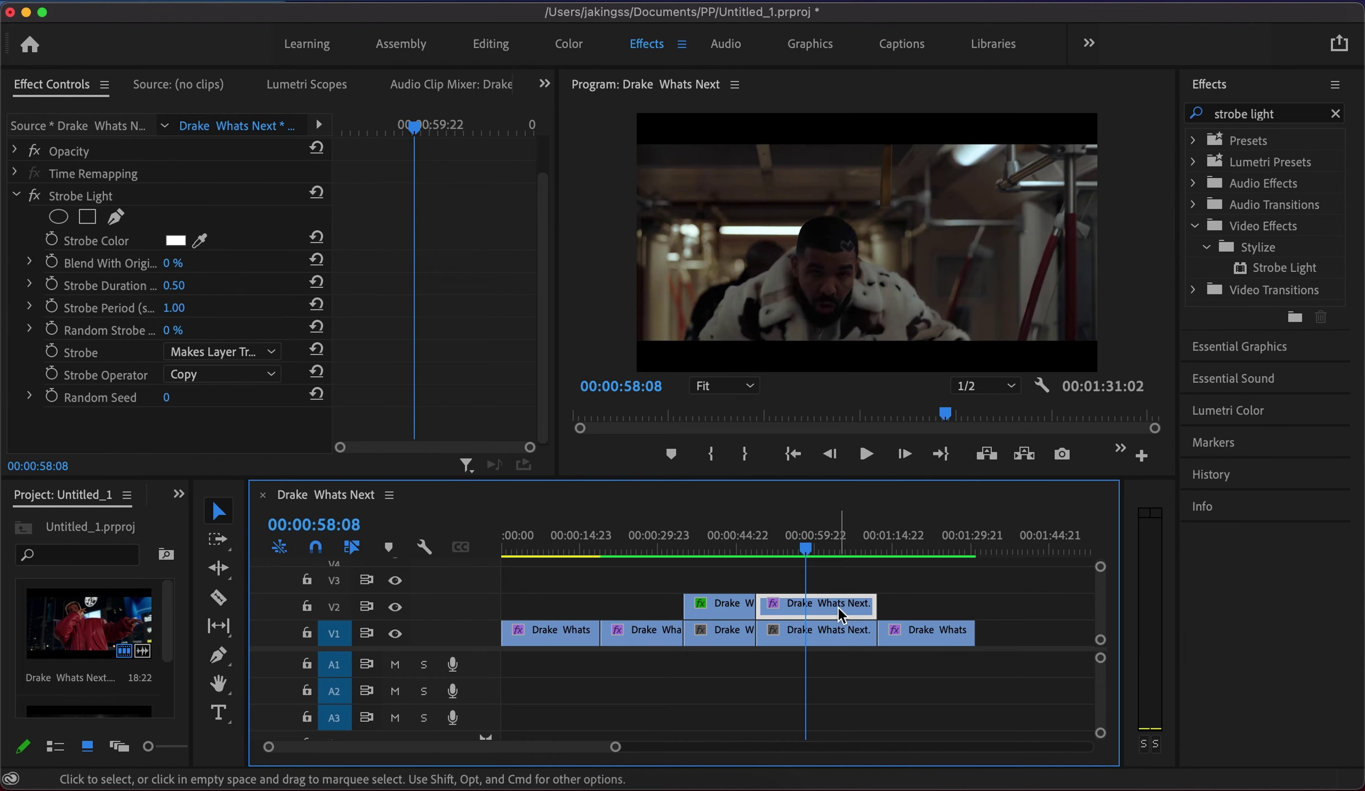
pyautogui.click(209, 352)
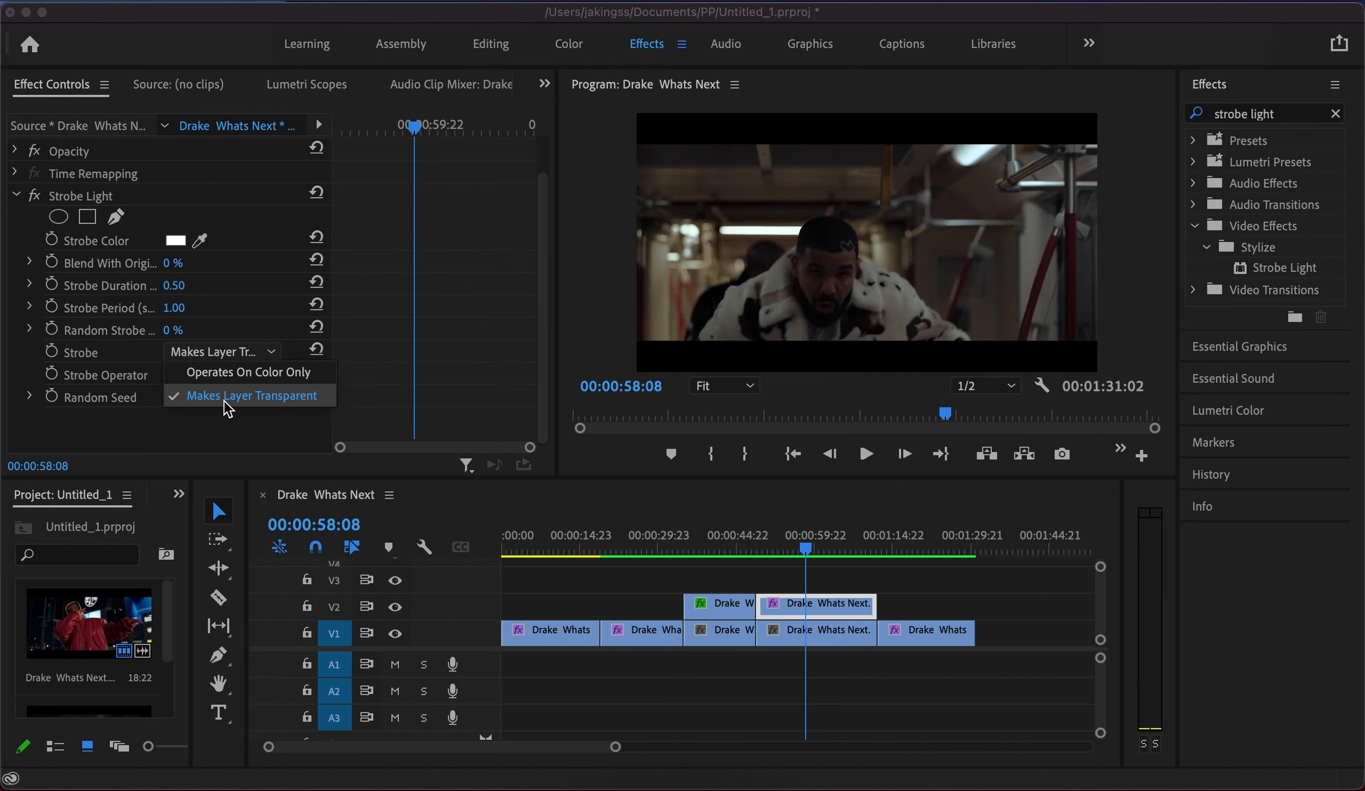
pyautogui.press('Escape')
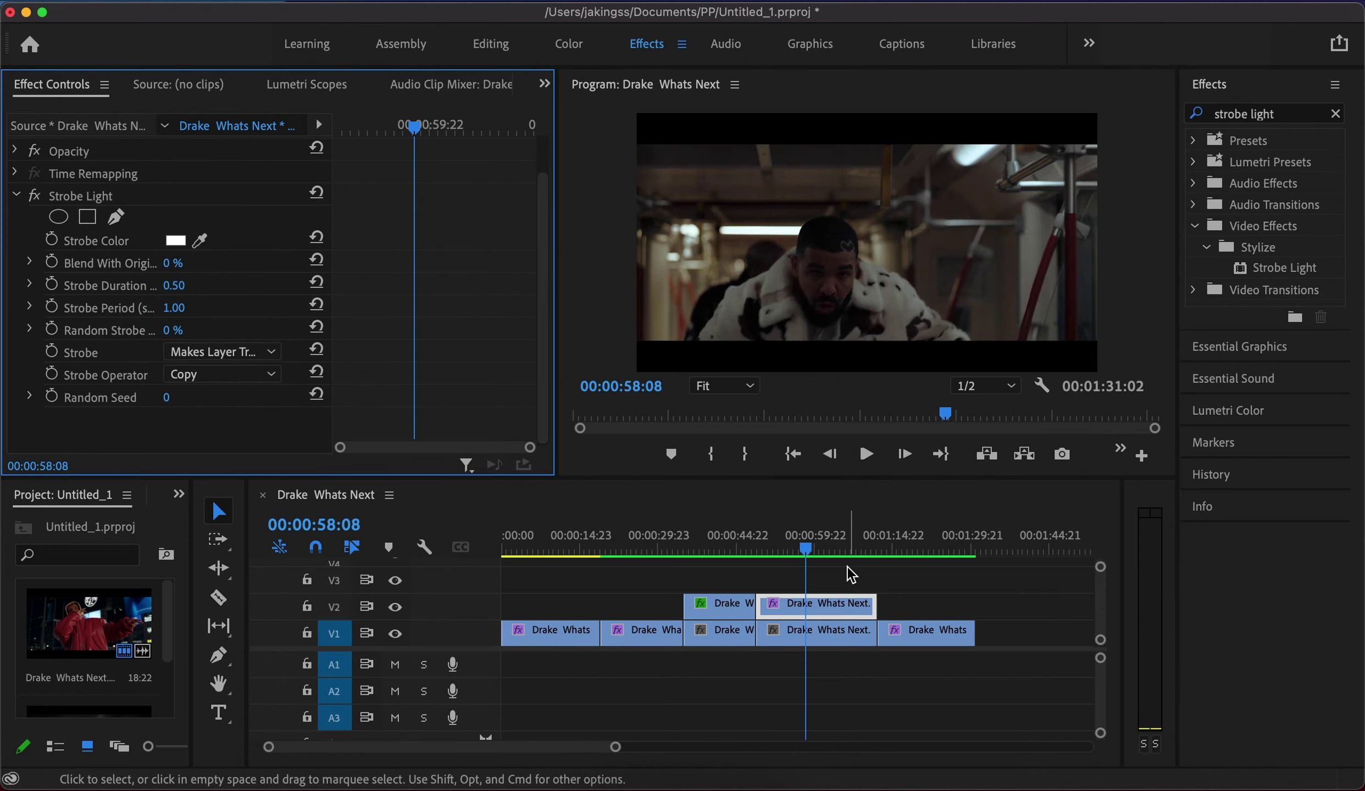
# Step: Deselect the clip, preview the strobe from 00:00:57:00 and again nearer the clip's start, and park the playhead at 00:01:00:11
pyautogui.click(862, 580)
pyautogui.click(800, 547)
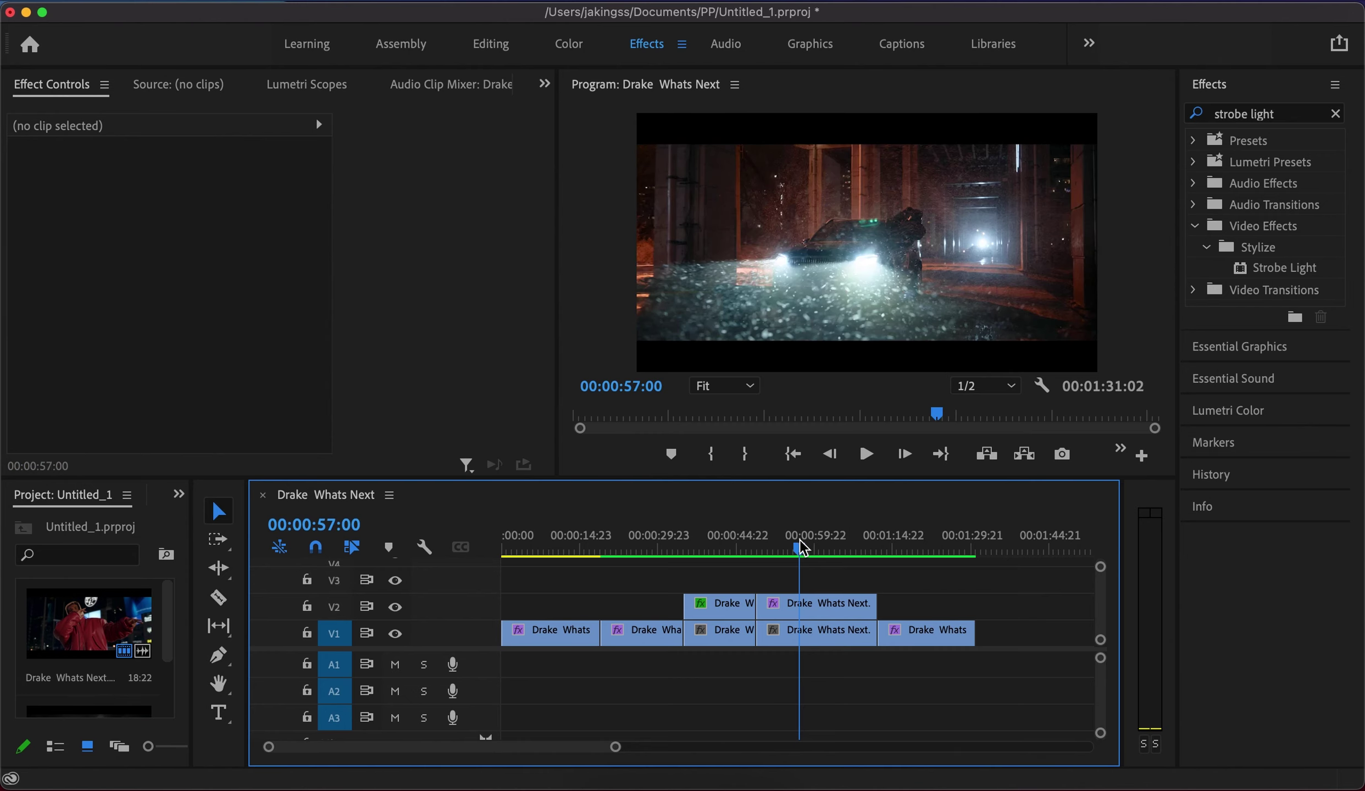
pyautogui.press('space')
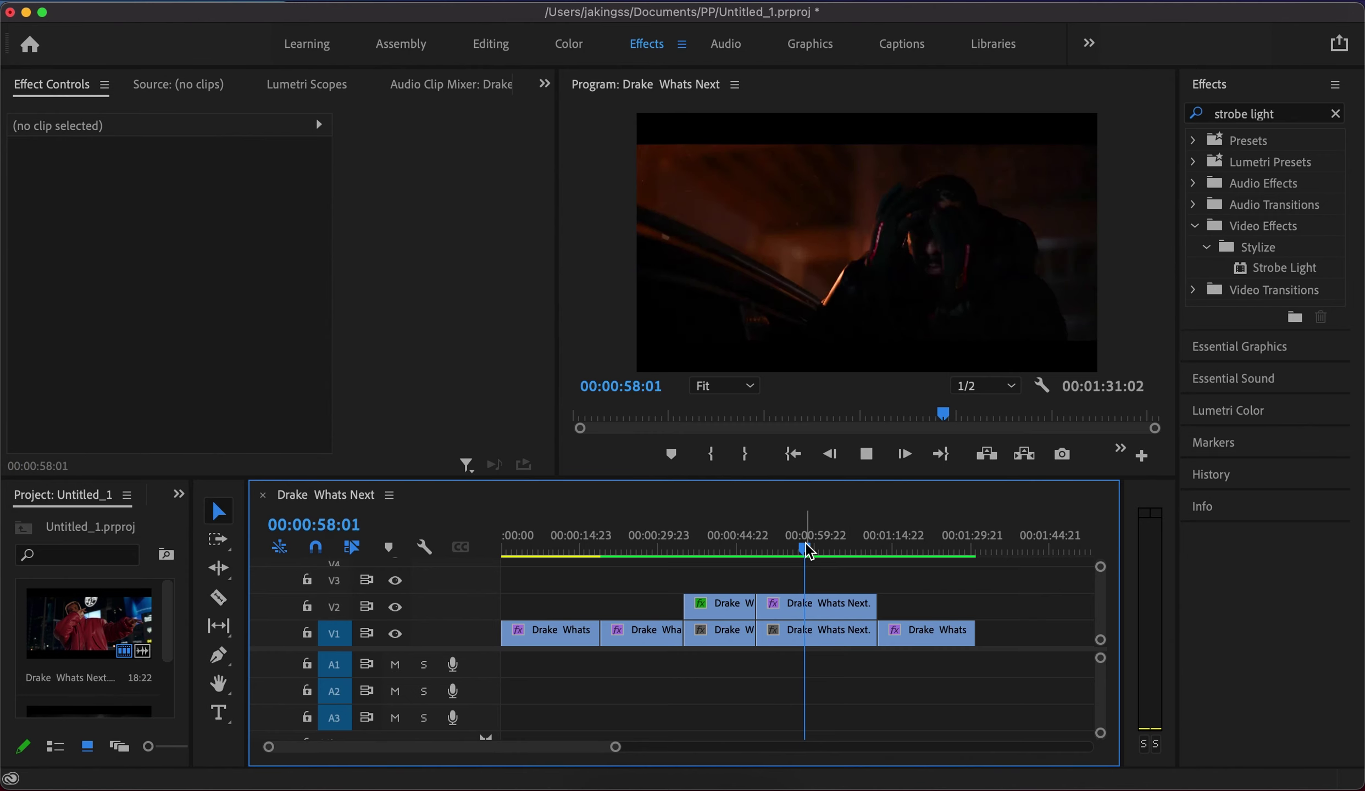
pyautogui.press('space')
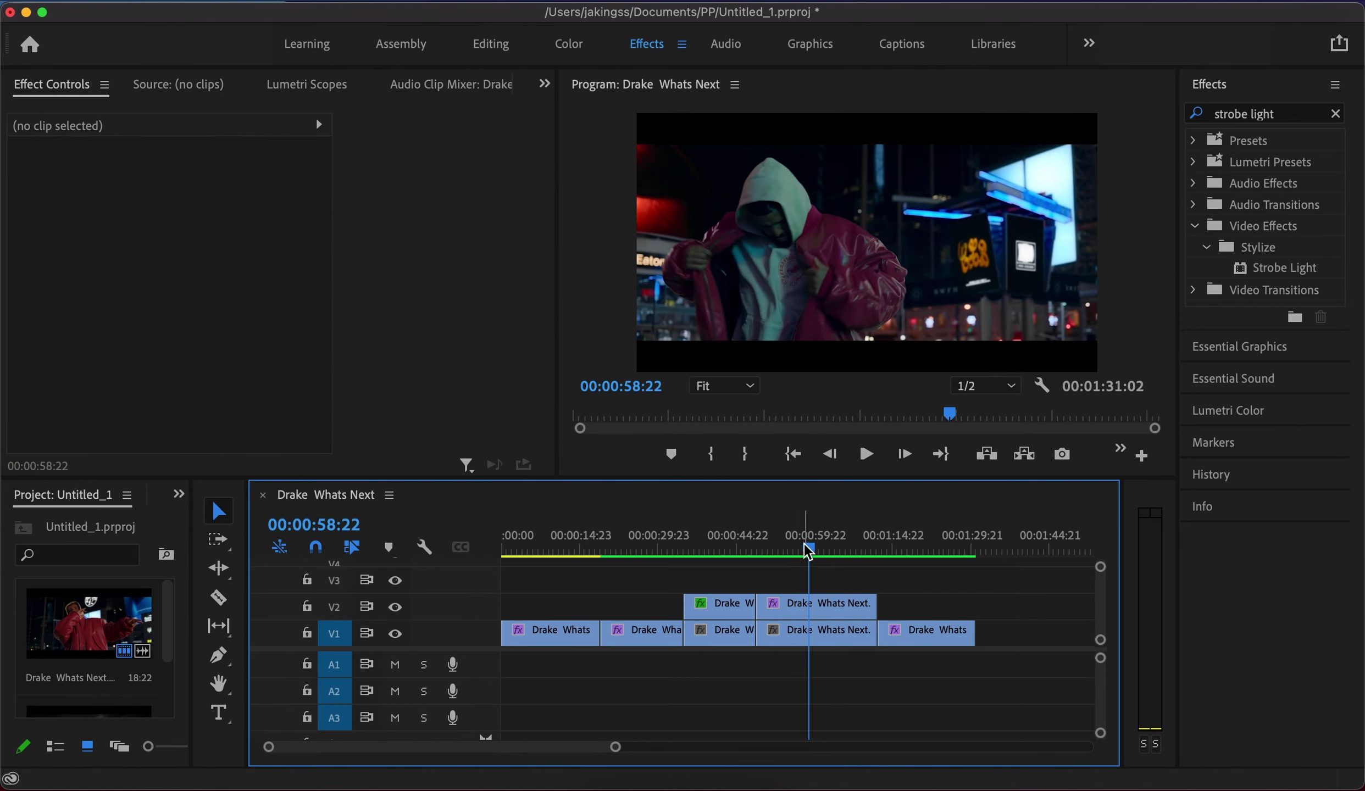
pyautogui.moveTo(802, 550); pyautogui.dragTo(772, 547)
pyautogui.press('space')
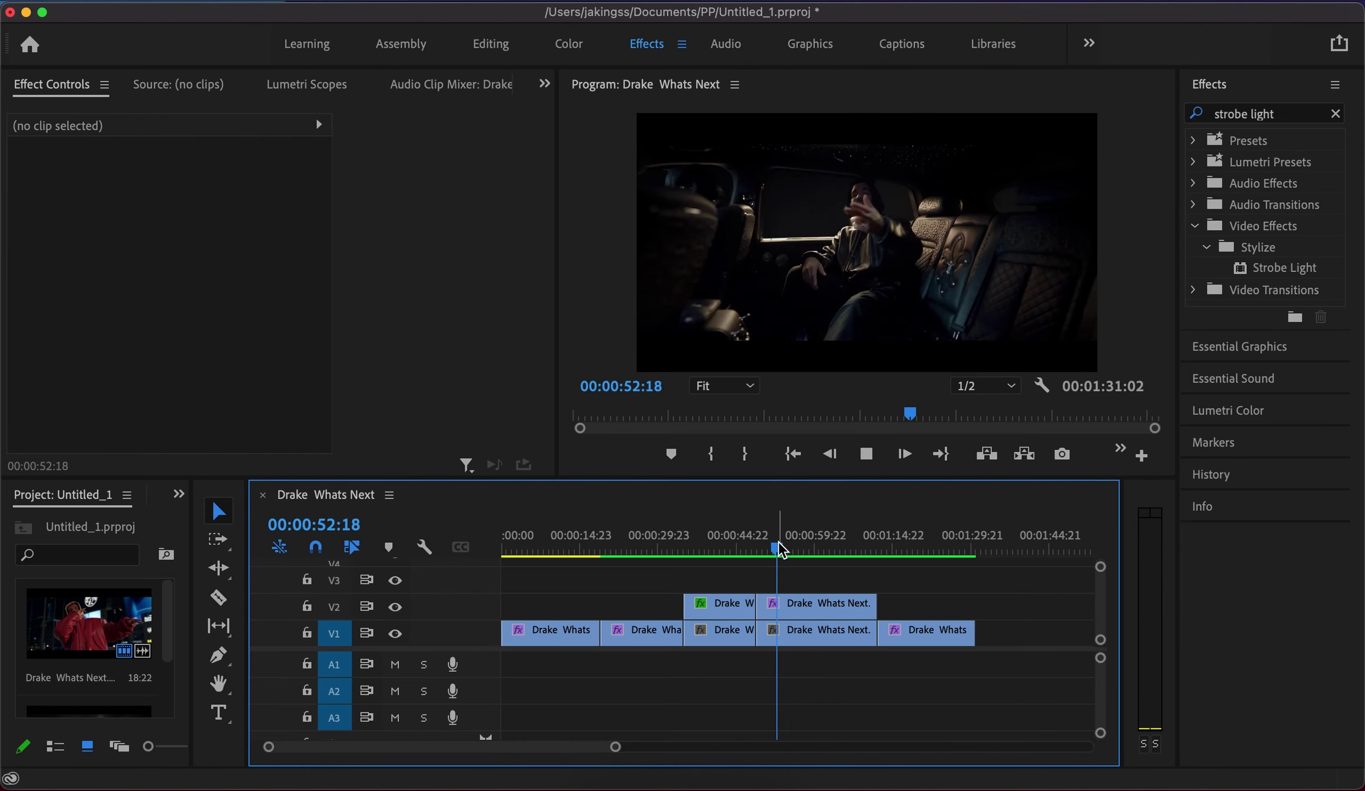
pyautogui.press('space')
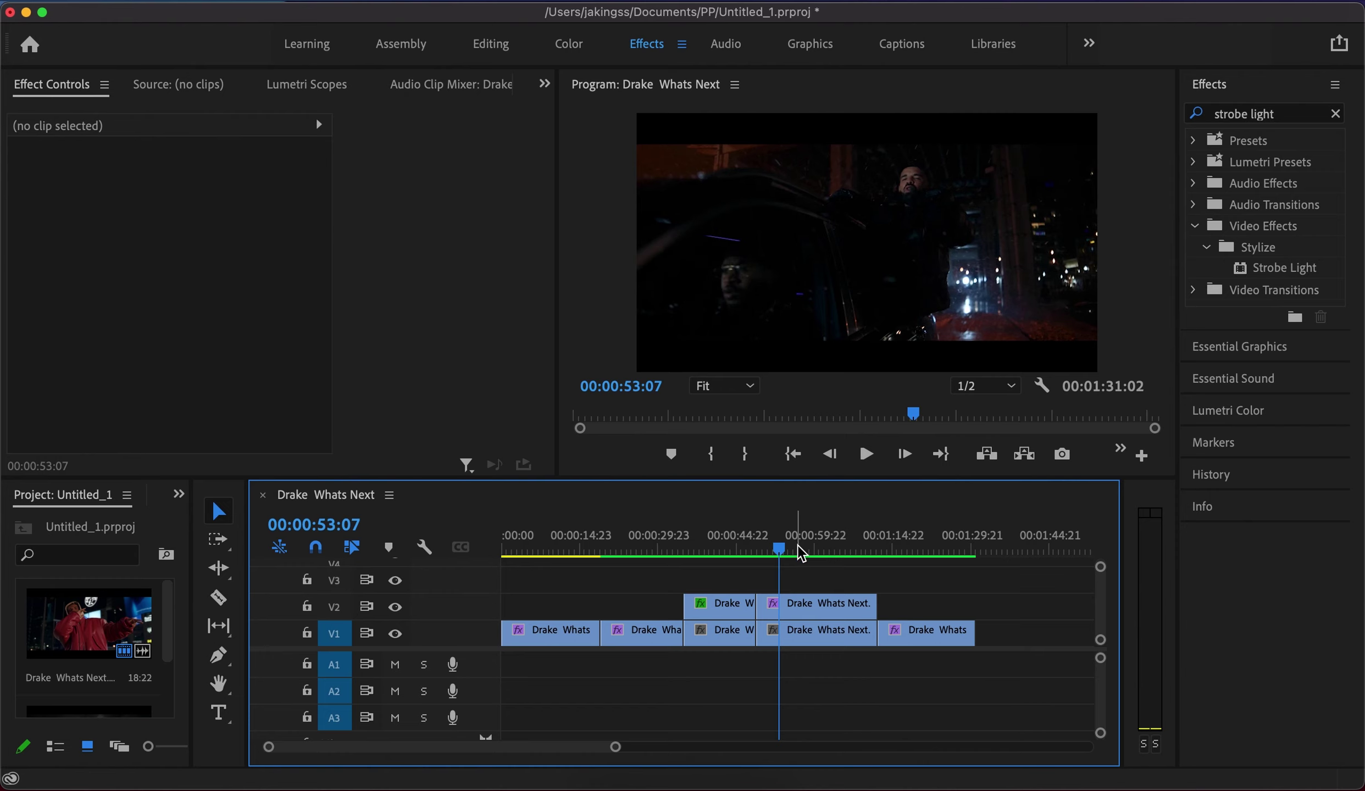
pyautogui.click(817, 550)
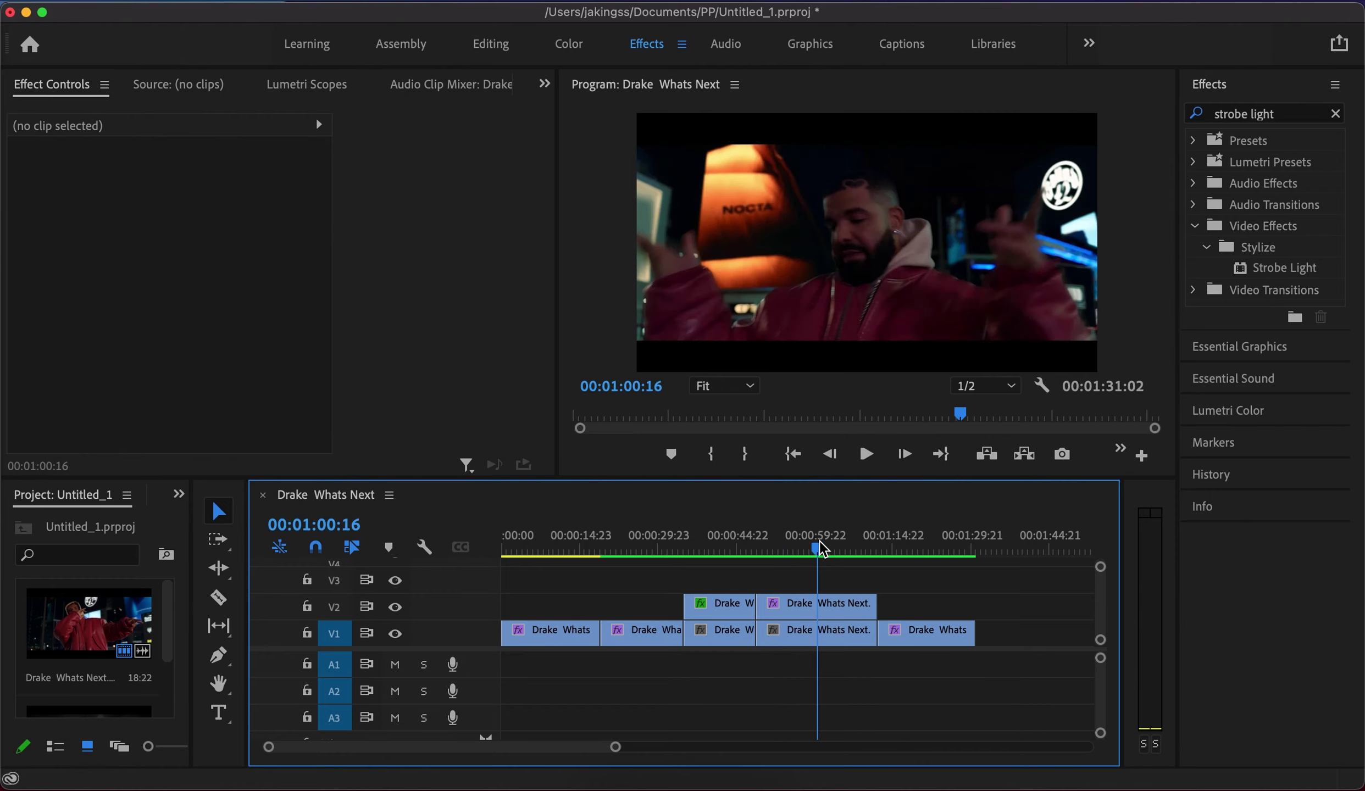
pyautogui.hotkey('shift', 'Left')
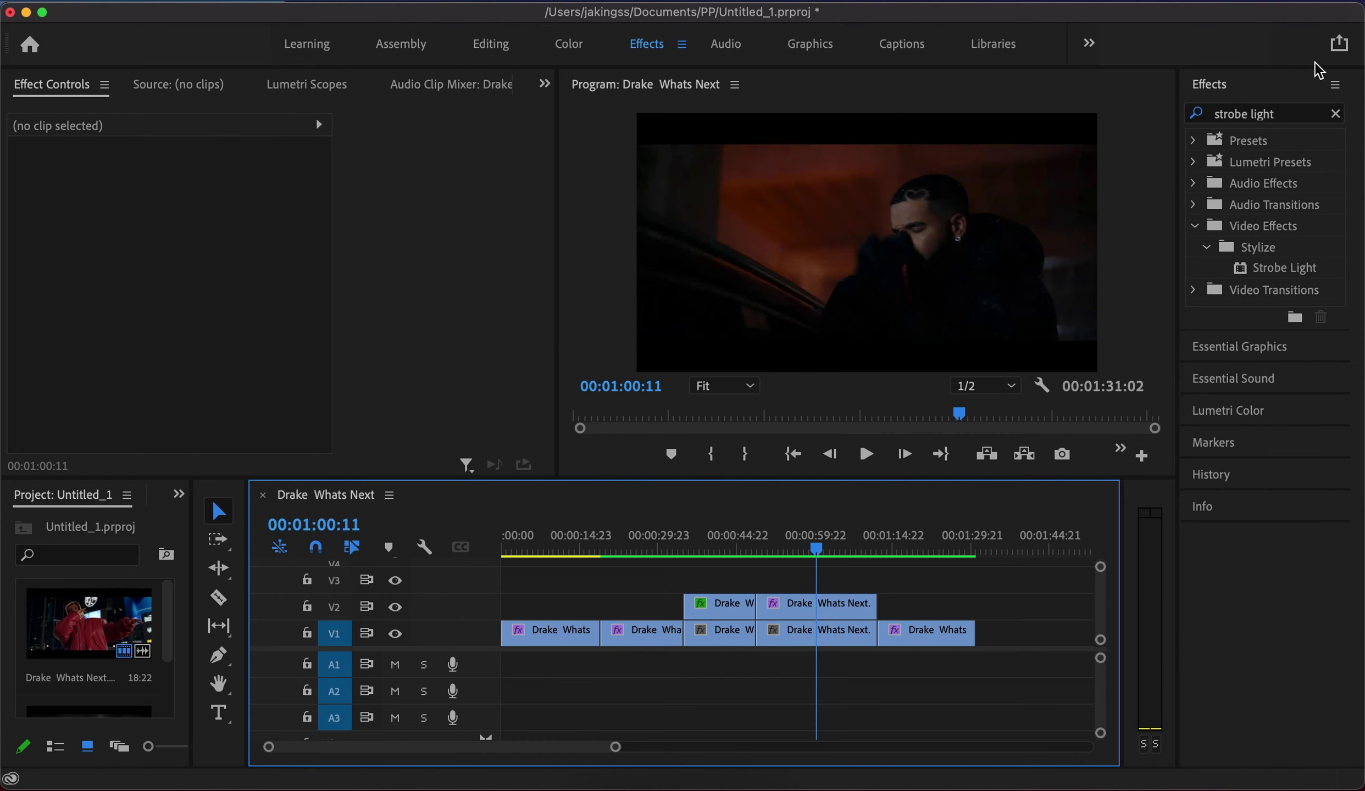
# Step: Replace the effects library search with "4 color"
pyautogui.click(1337, 115)
pyautogui.click(1290, 118)
pyautogui.write('4 color')
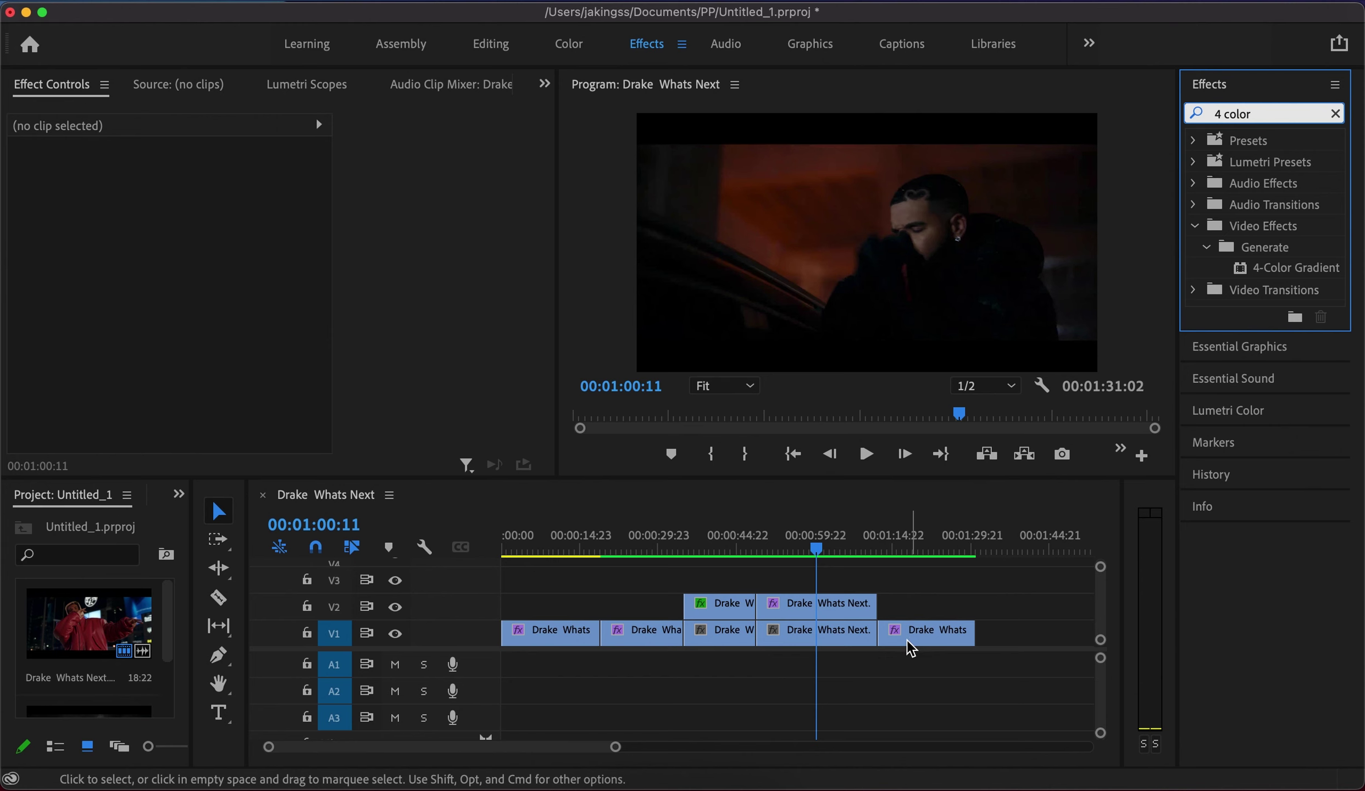
# Step: Move the playhead to 00:01:12:03, select the last V1 clip and examine its 4-Color Gradient points, colors and blend settings
pyautogui.click(878, 547)
pyautogui.click(908, 641)
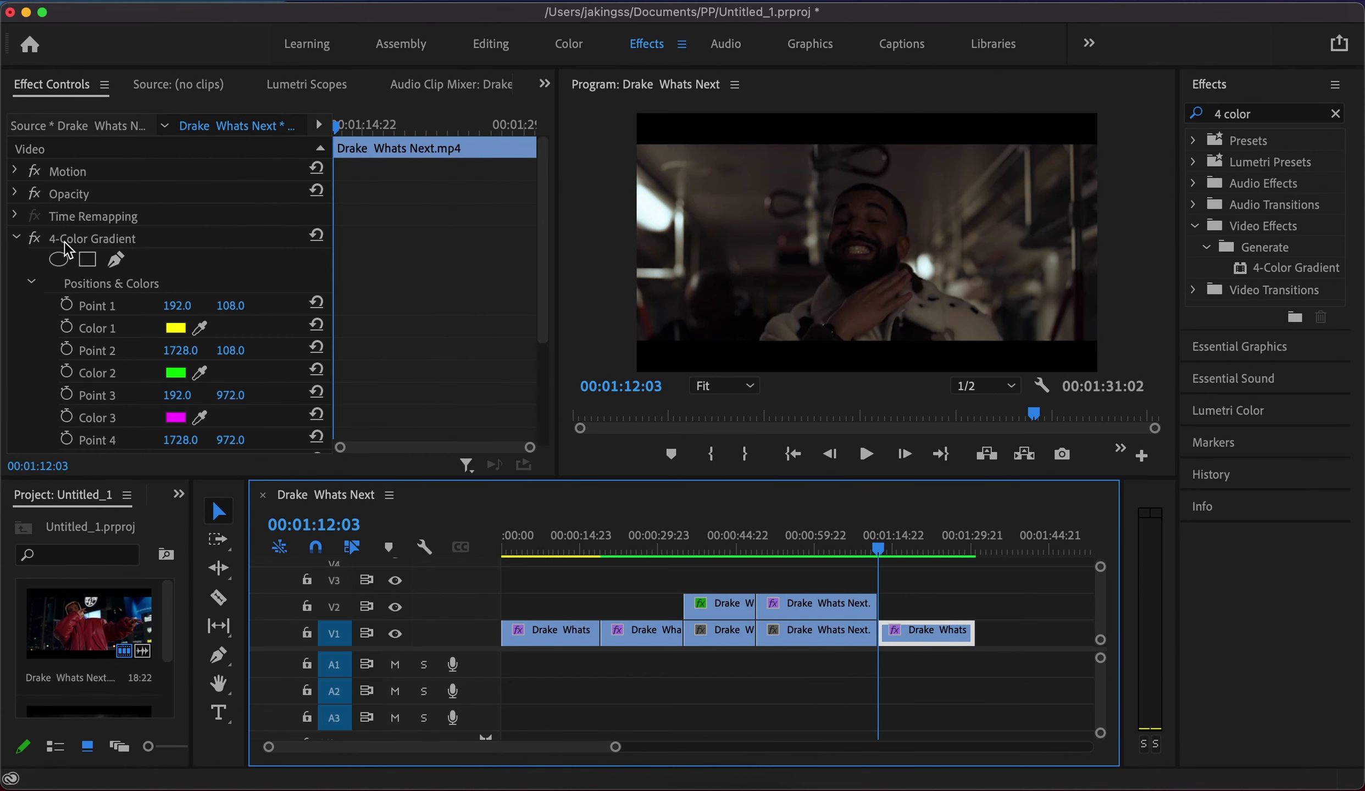
pyautogui.scroll(-2, 177, 265)
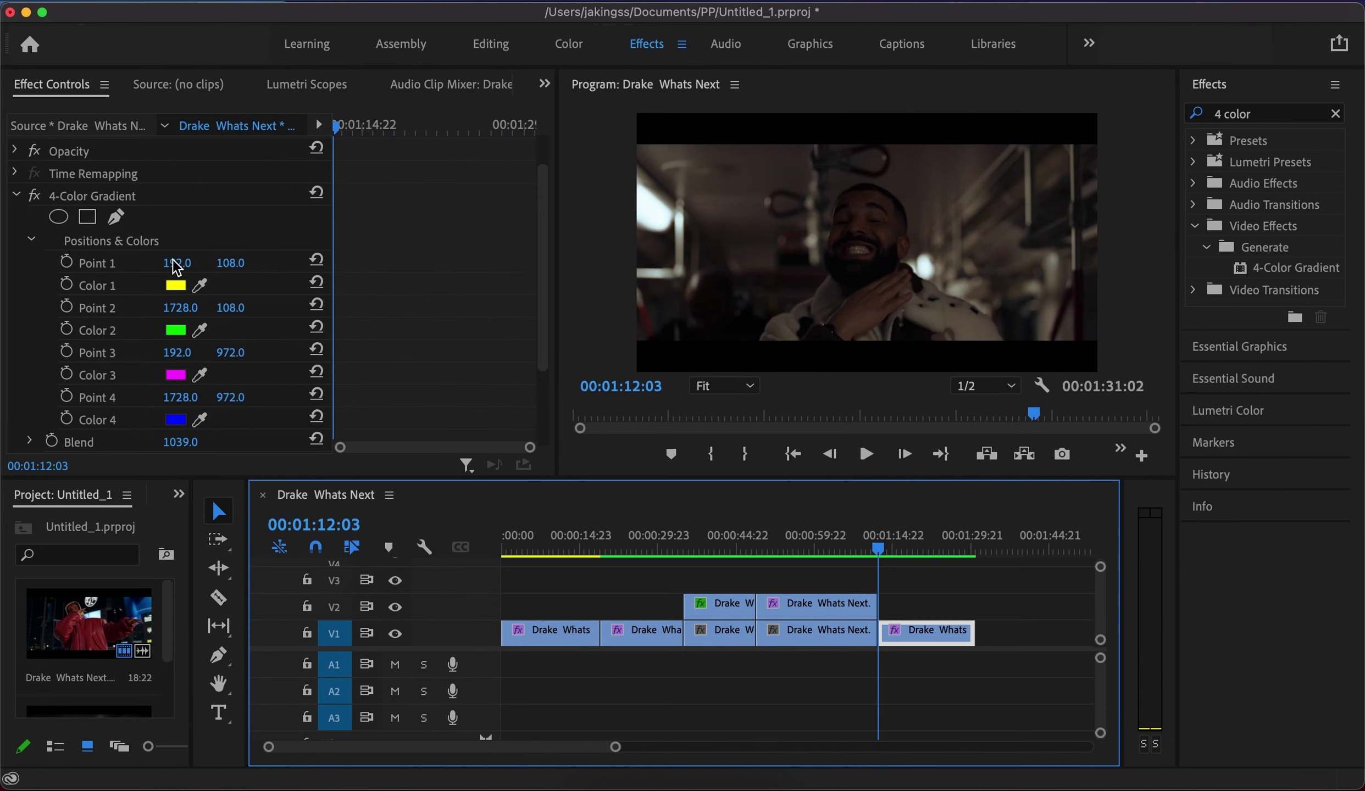
pyautogui.scroll(-1, 91, 284)
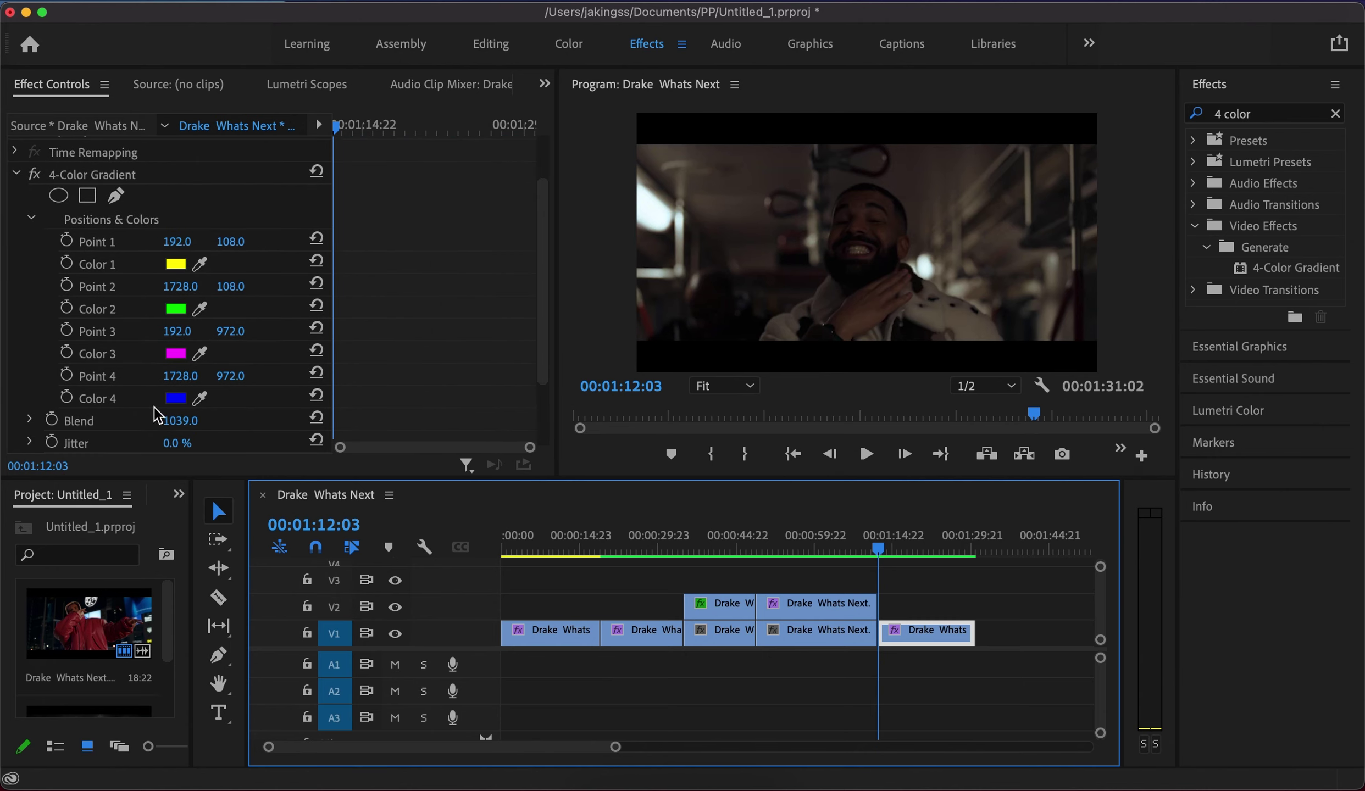
# Step: Play the last V1 clip from 00:01:12:03 in two passes, stopping at 00:01:18:19 to view the 4-Color Gradient
pyautogui.press('space')
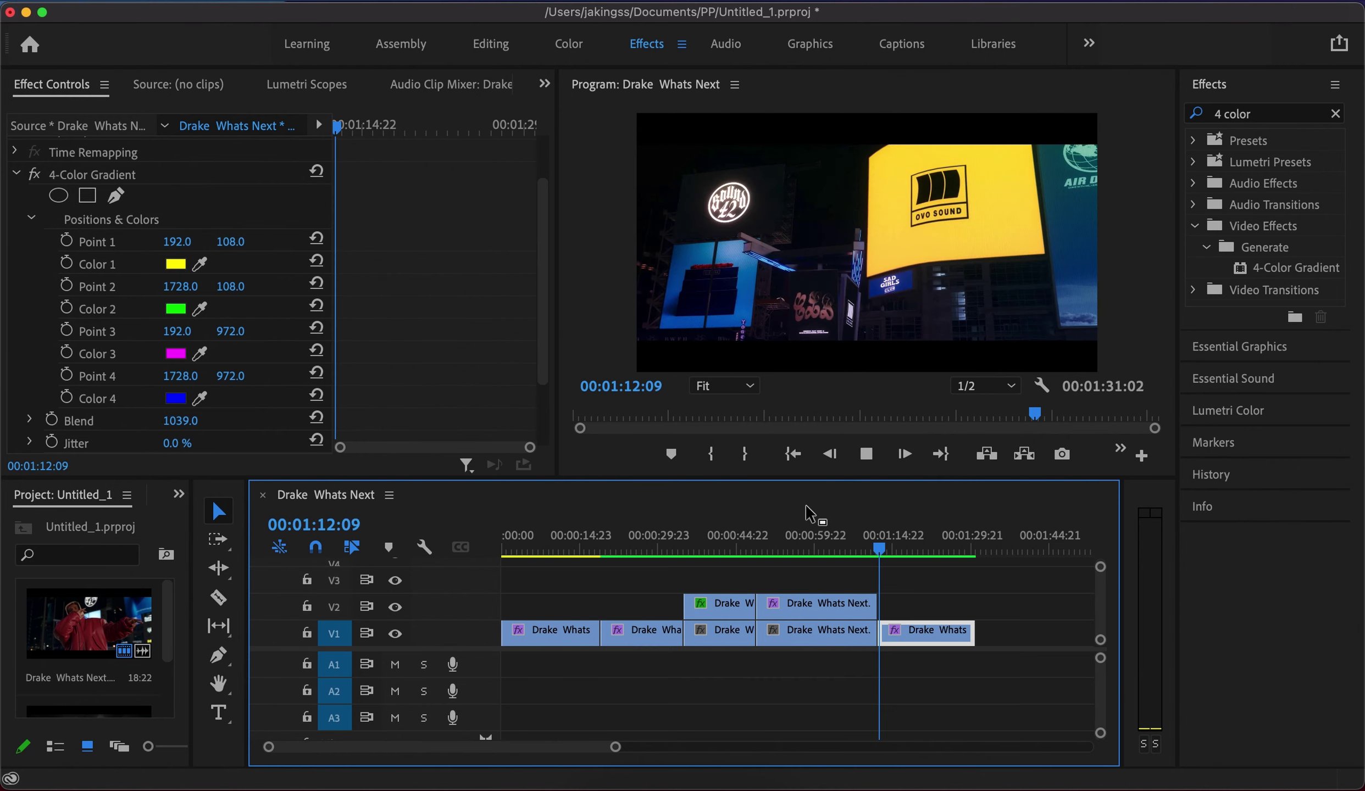
pyautogui.press('space')
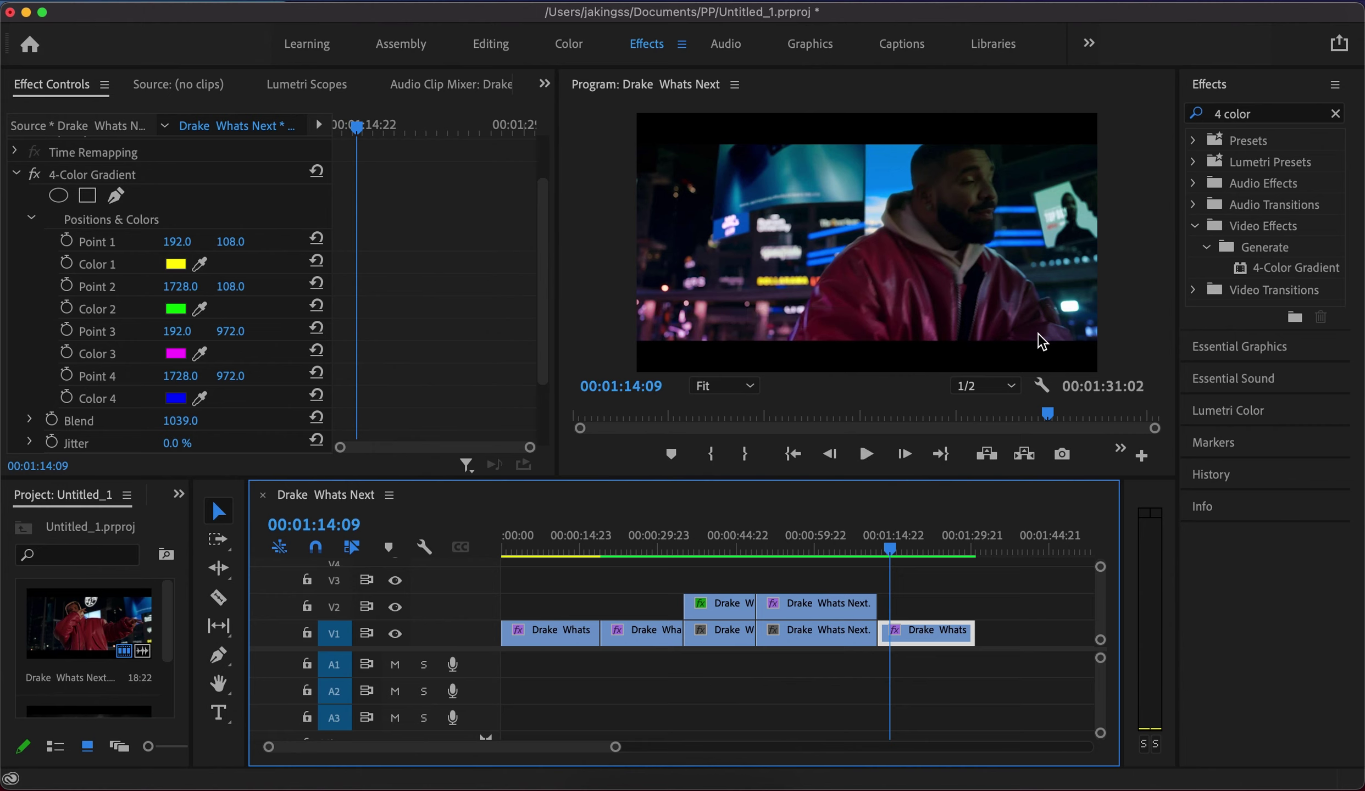
pyautogui.press('space')
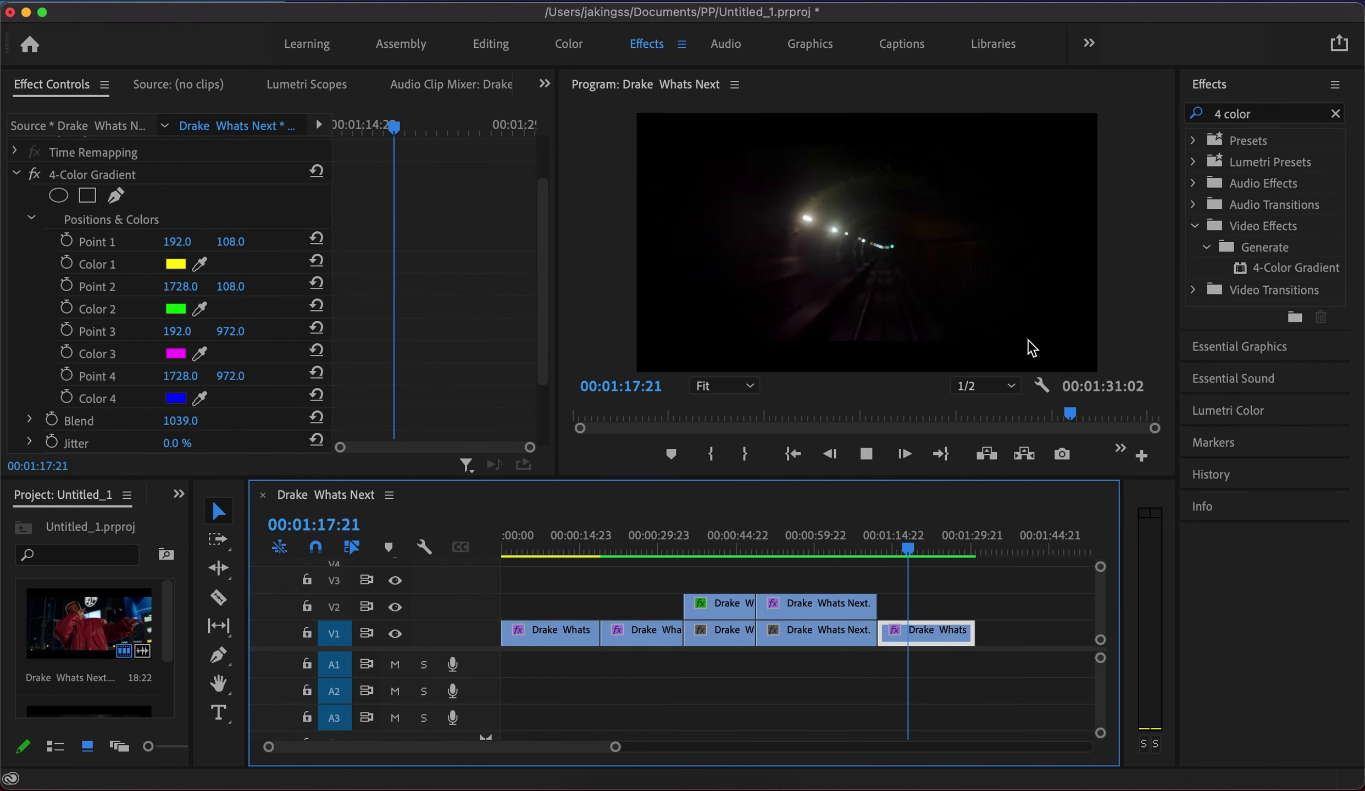
pyautogui.press('space')
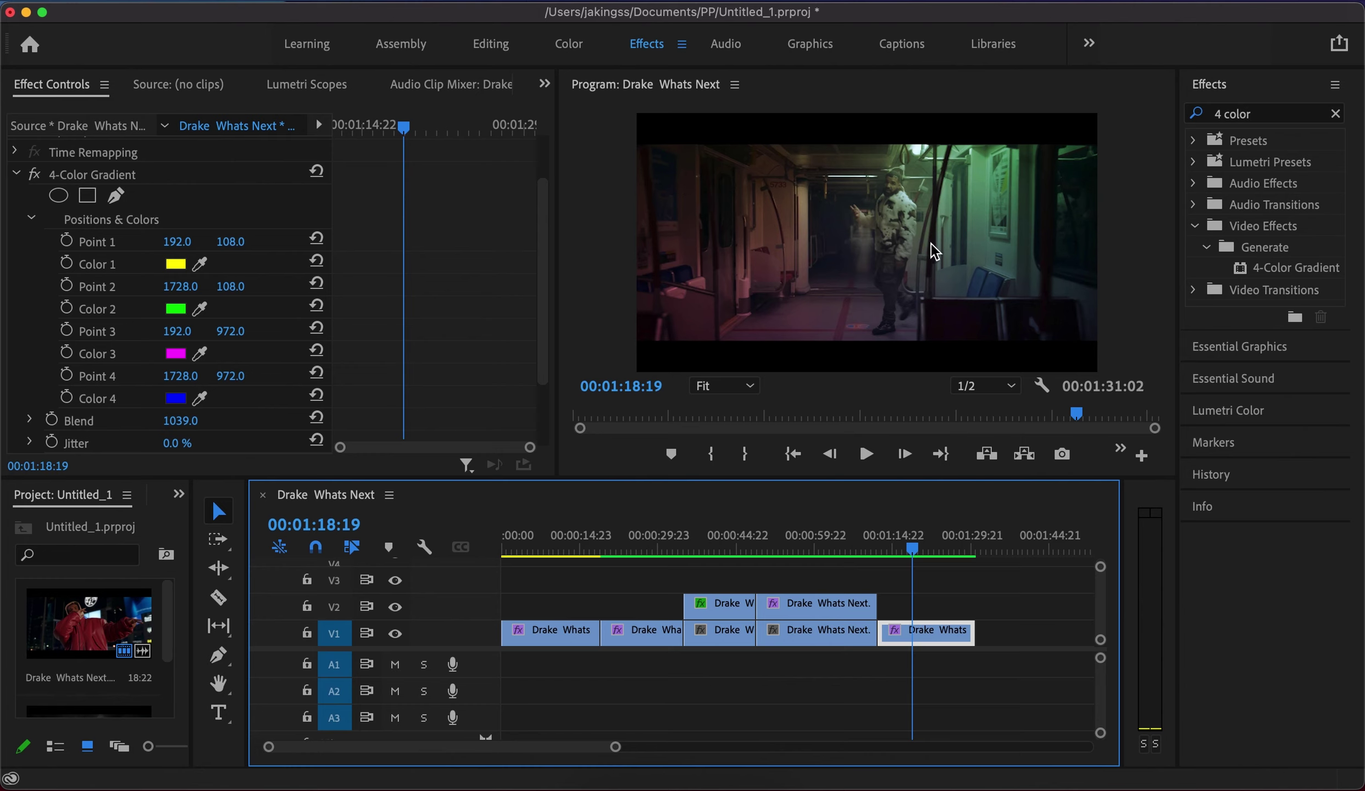
# Step: Review the 4-Color Gradient's available blending modes on the last V1 clip, keeping Overlay
pyautogui.scroll(-4, 241, 307)
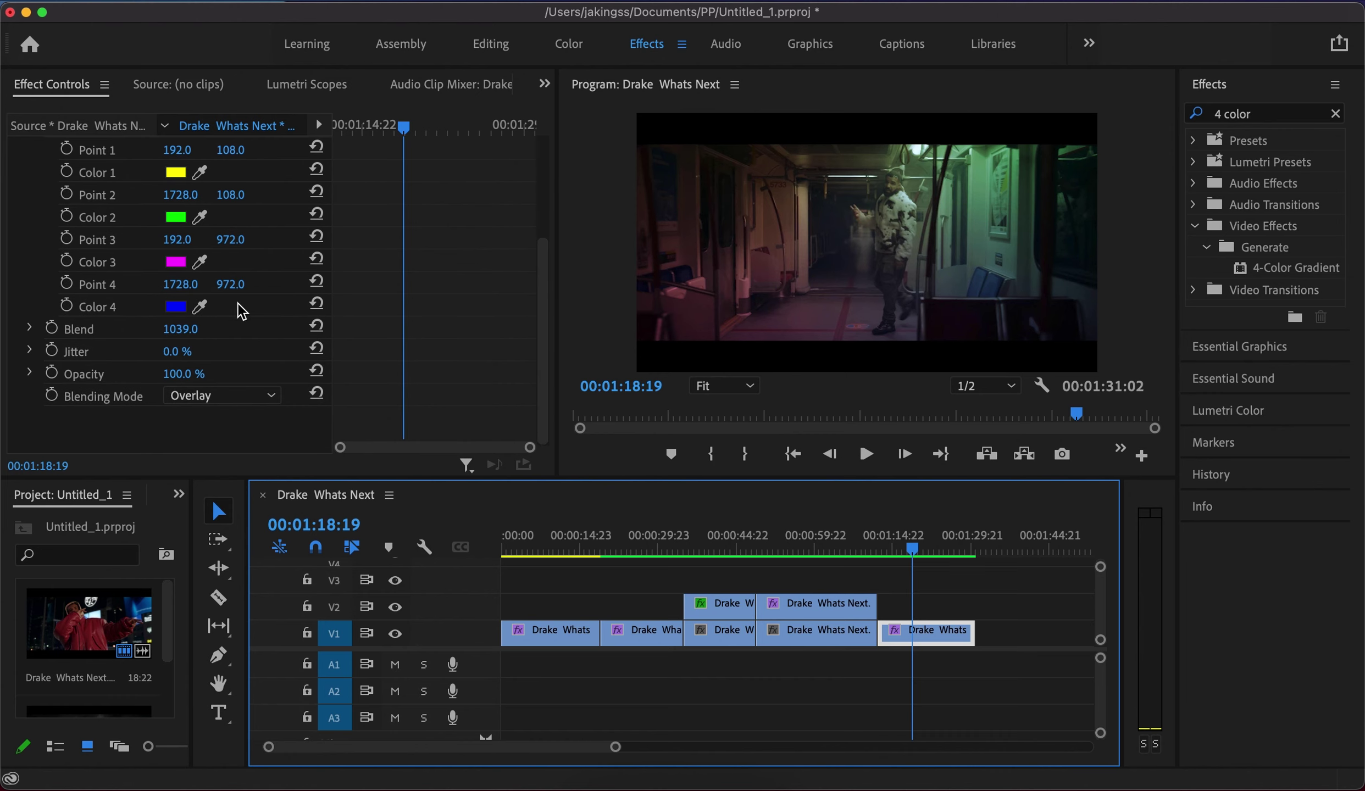
pyautogui.click(207, 398)
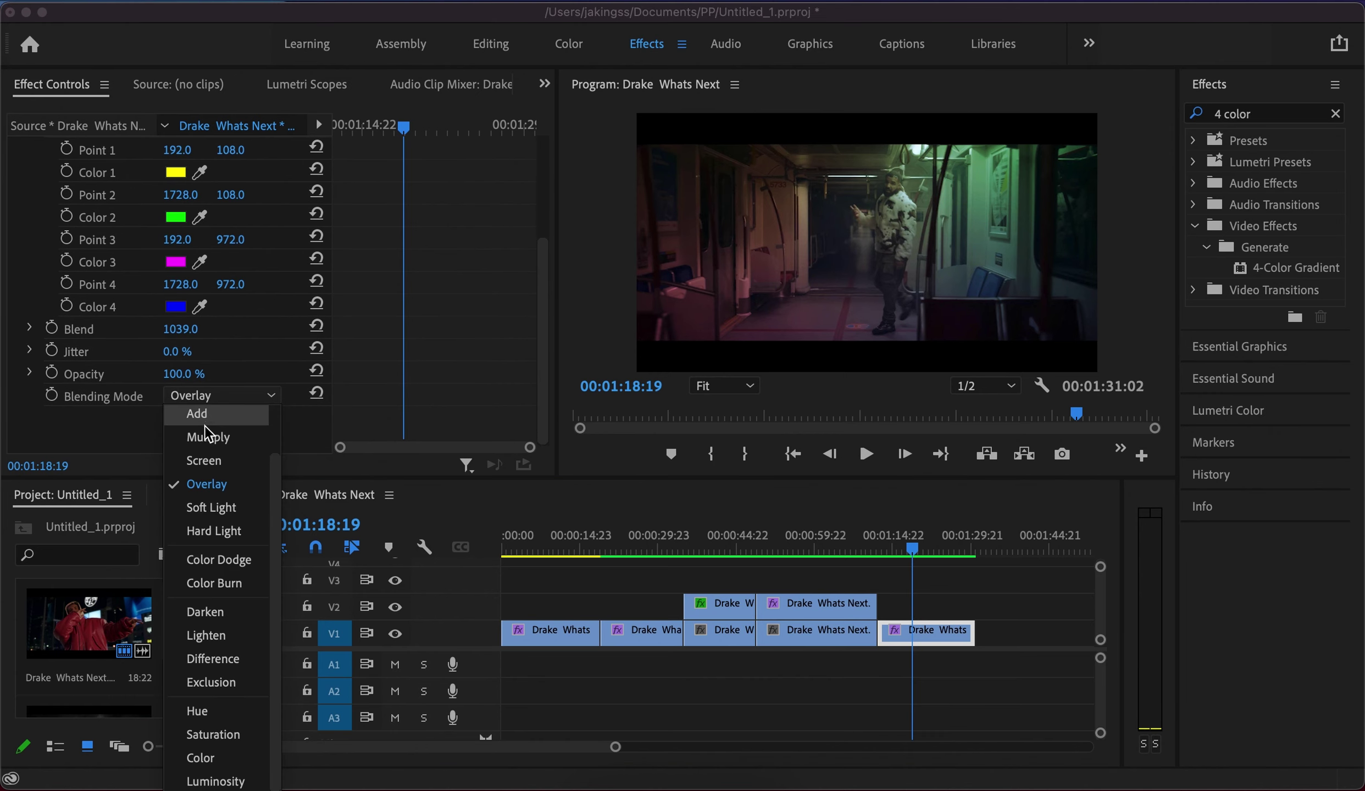
pyautogui.click(205, 485)
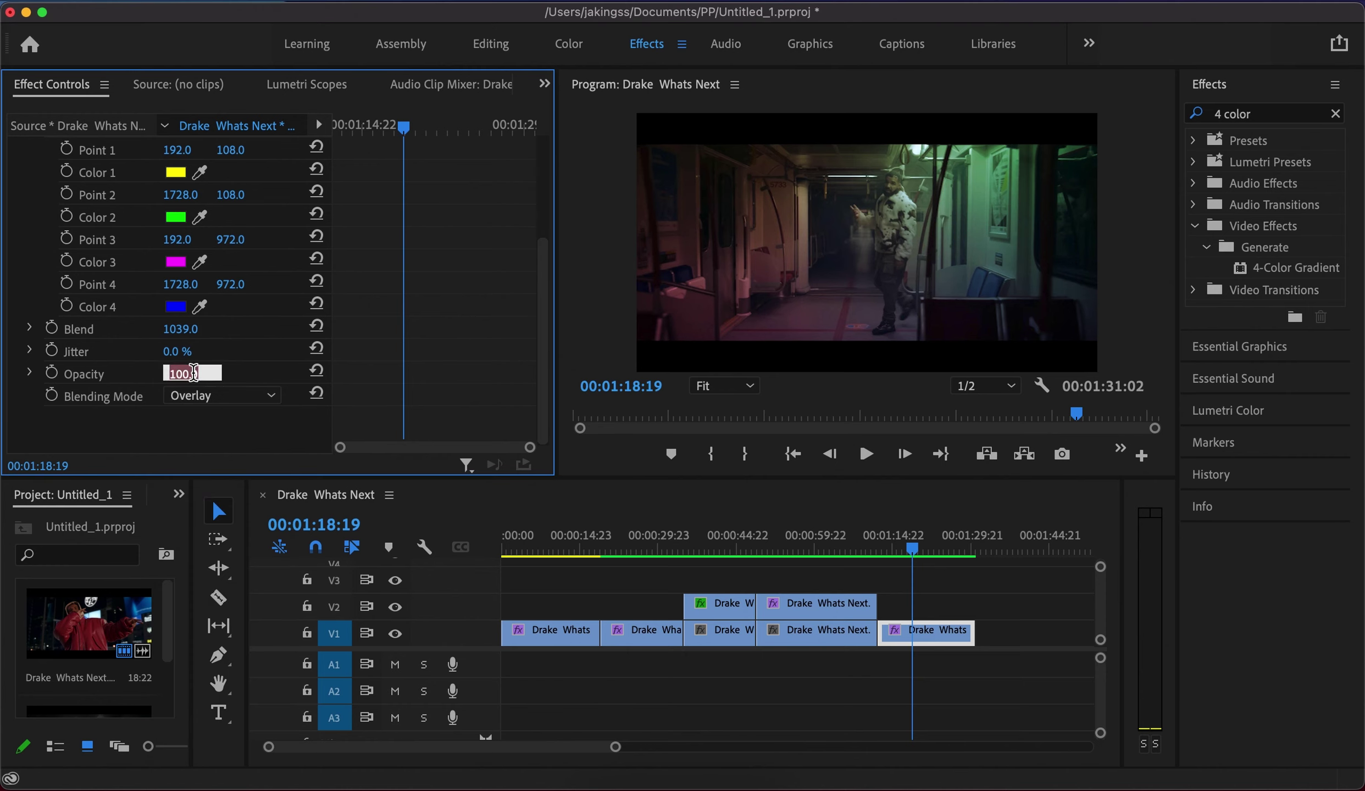
# Step: Try the Add blending mode on the 4-Color Gradient, return it to Overlay and briefly play the last V1 clip
pyautogui.click(195, 396)
pyautogui.click(204, 422)
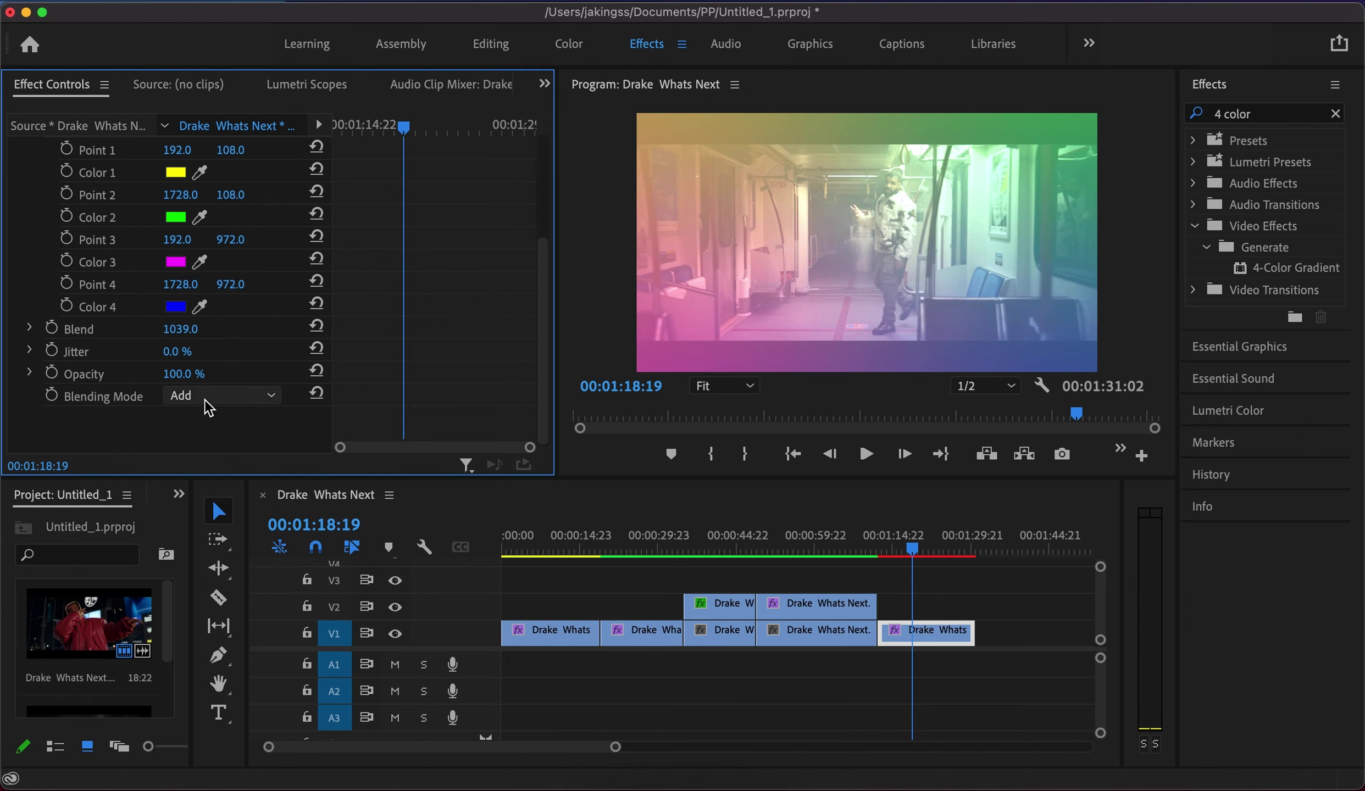
pyautogui.click(204, 404)
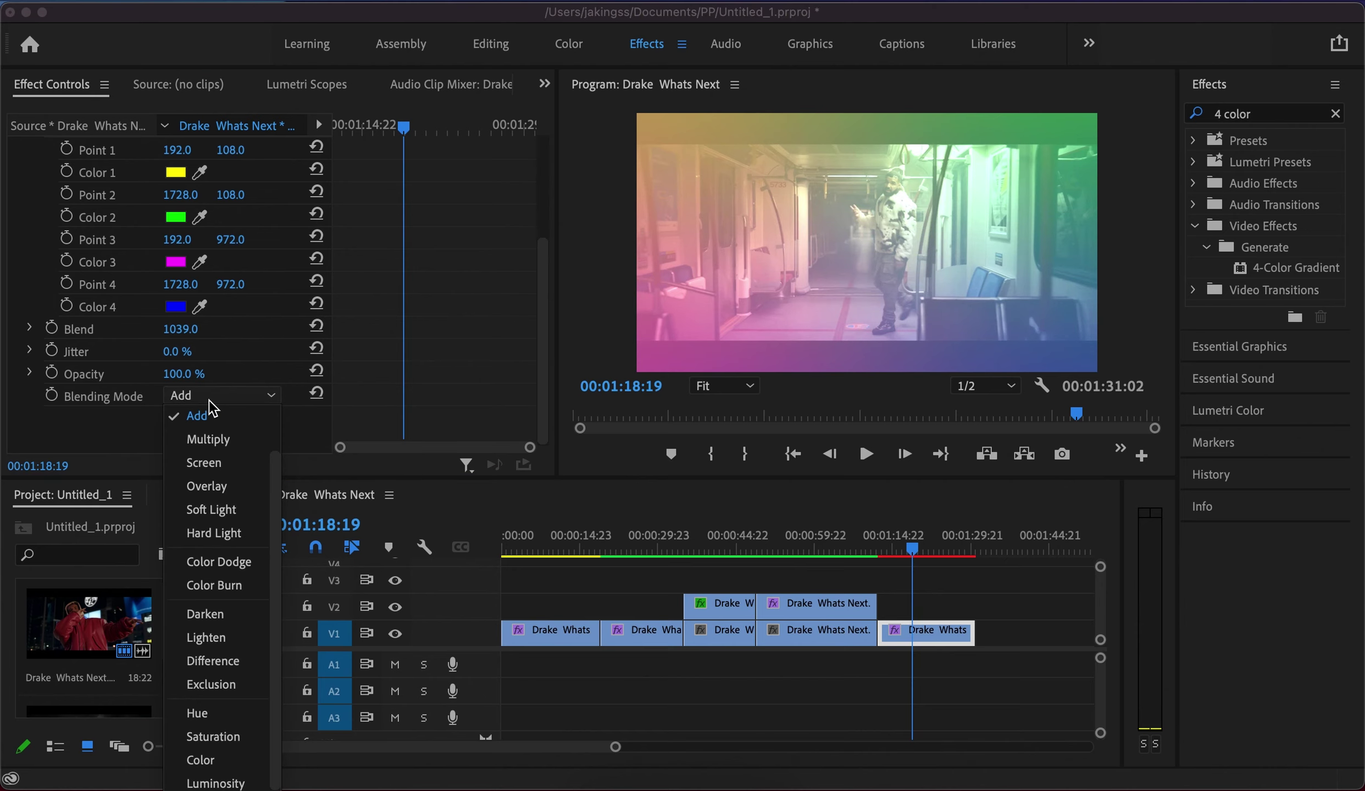
pyautogui.scroll(-1, 226, 484)
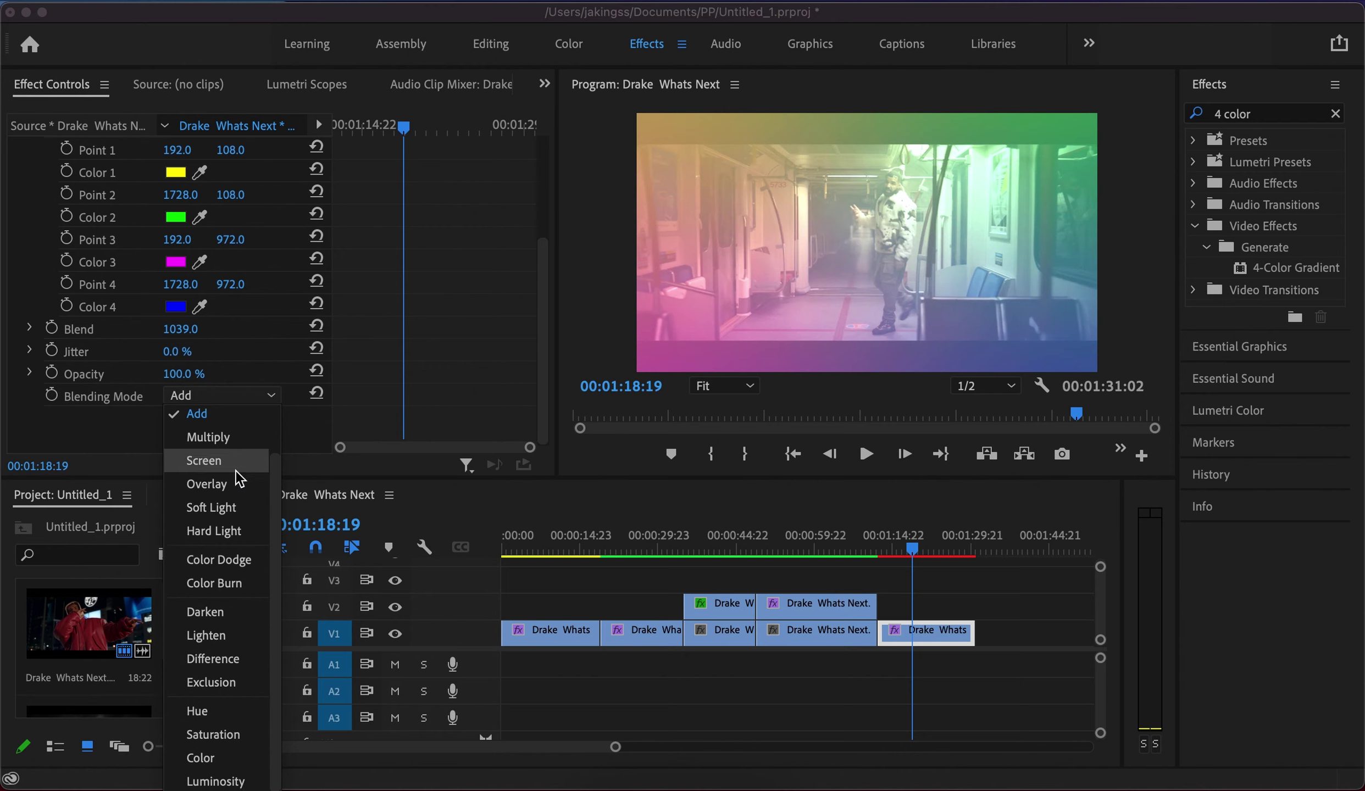
pyautogui.click(147, 435)
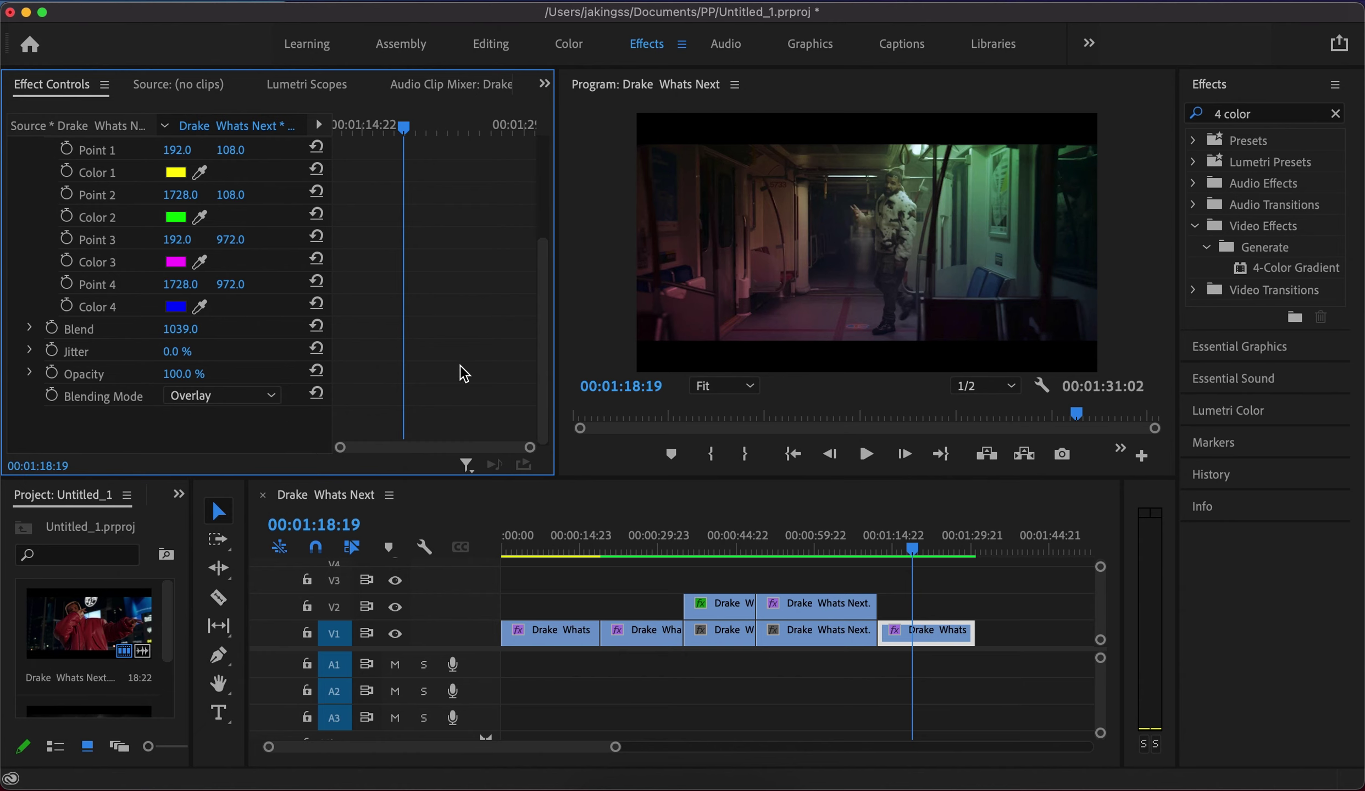
pyautogui.press('space')
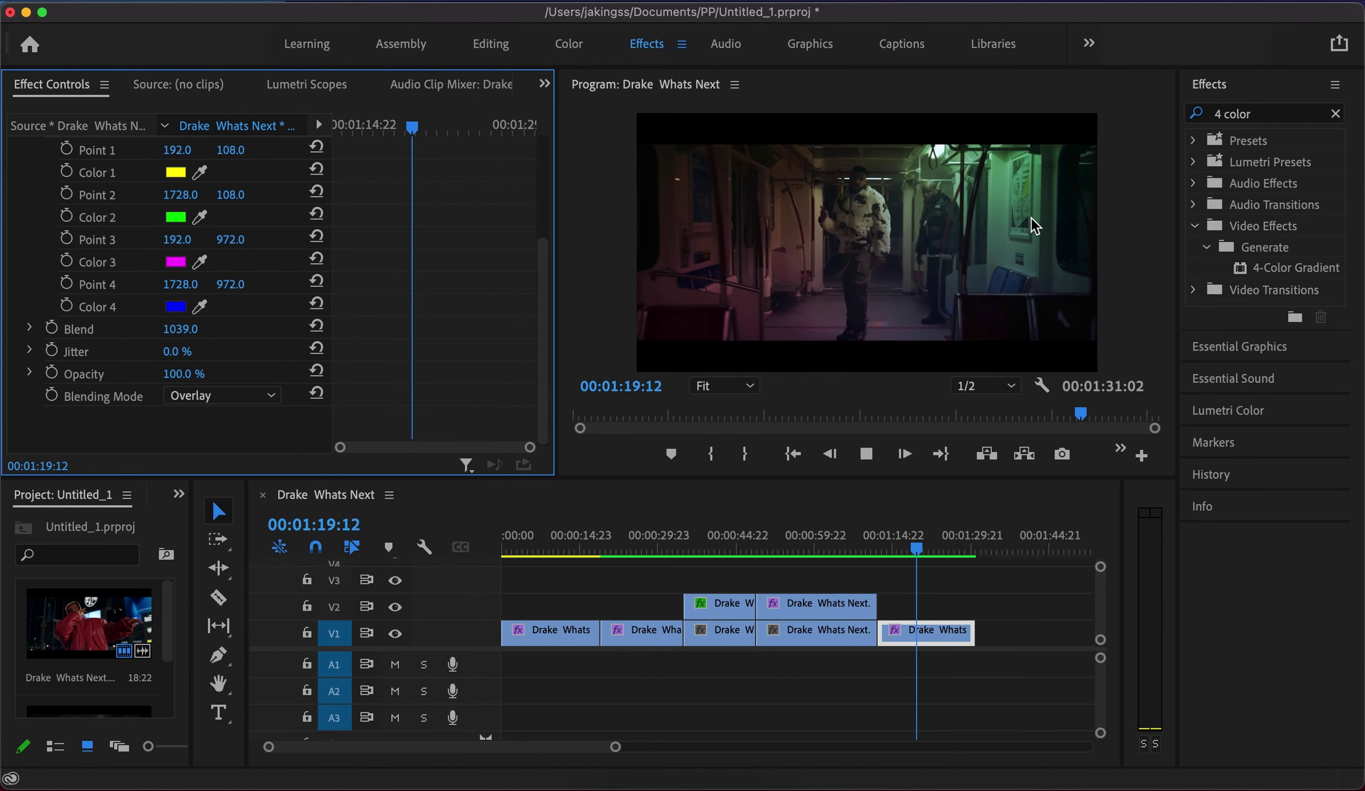
pyautogui.press('space')
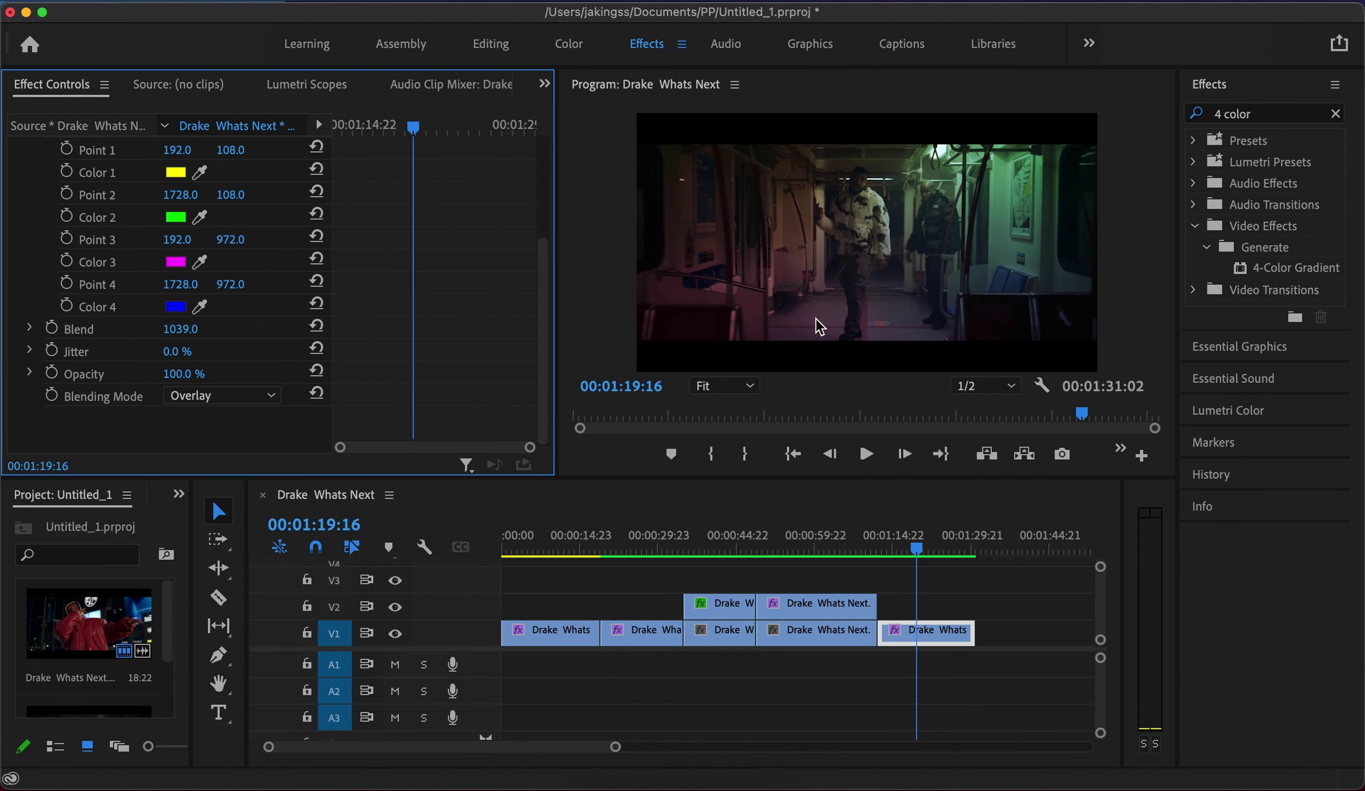